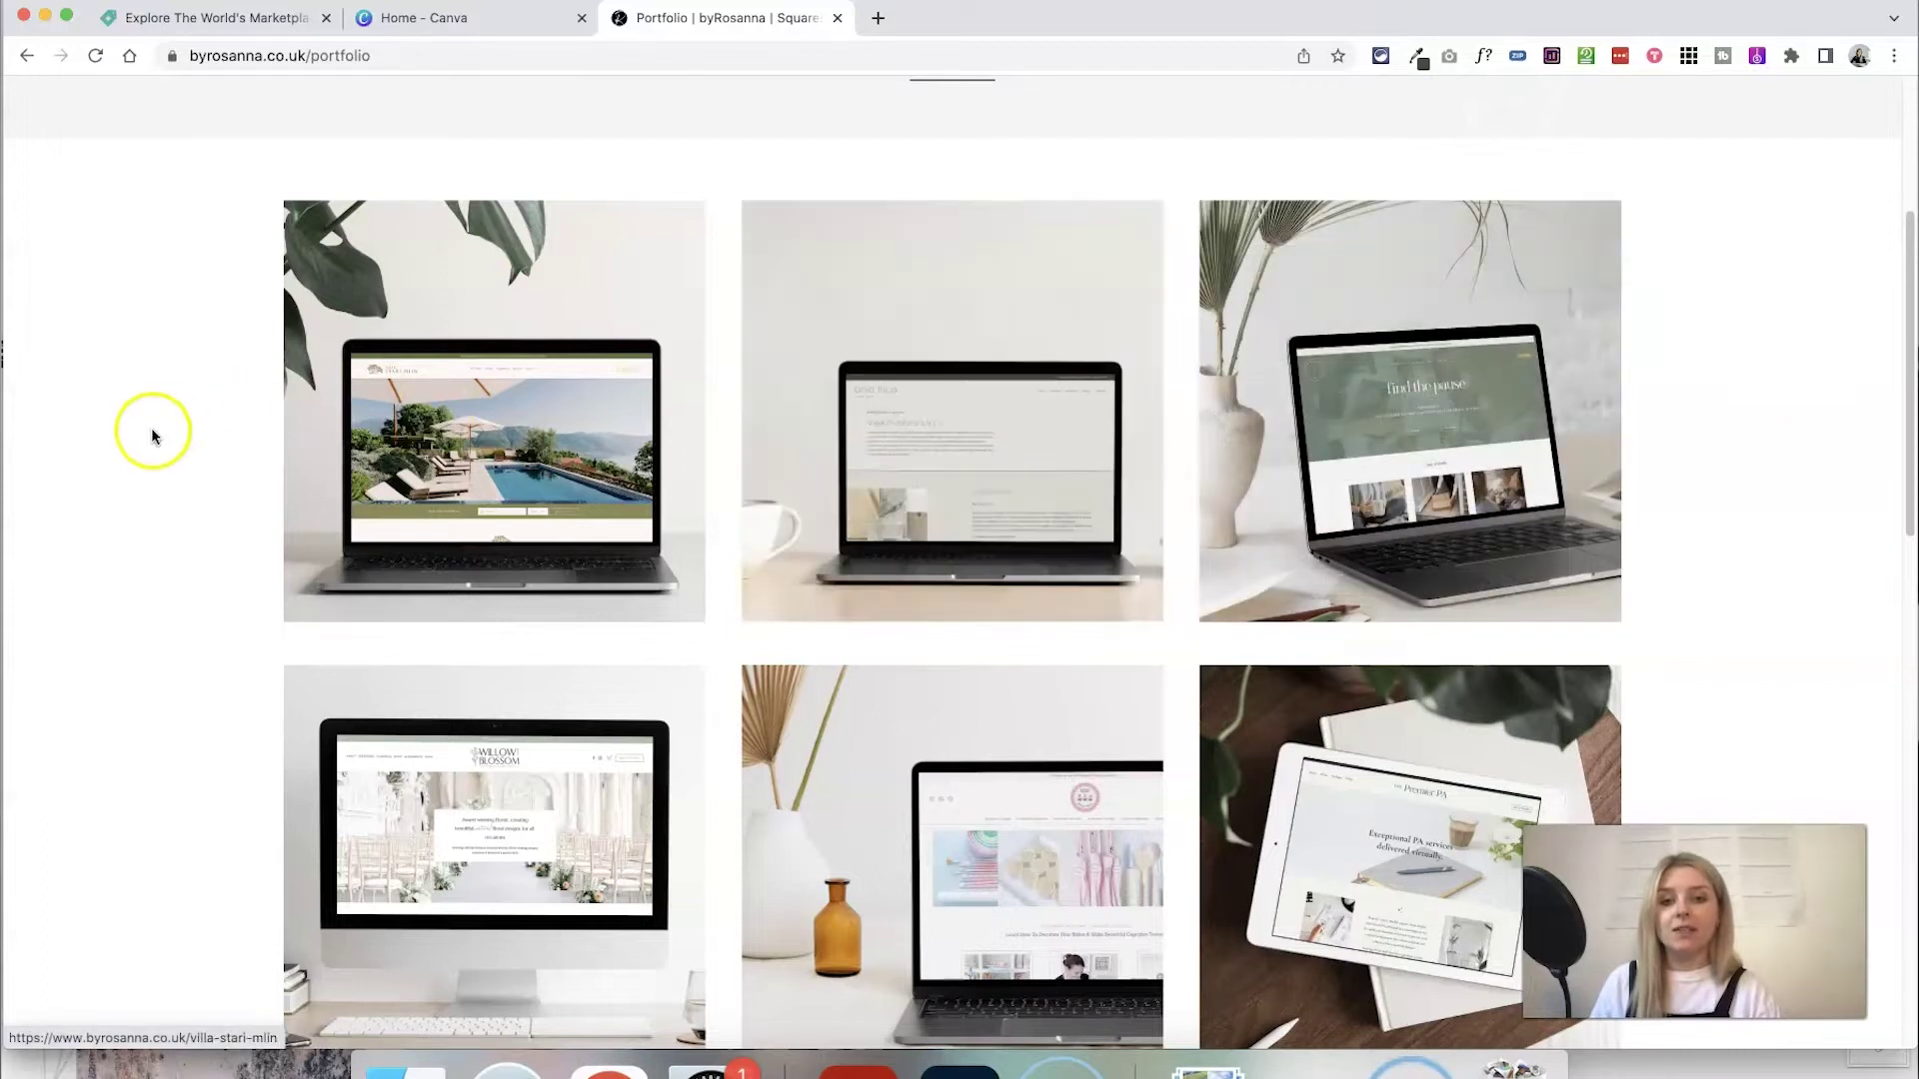
- Scroll through the byRosanna portfolio's device mockup examples
scroll(191, 673, "down", 10)
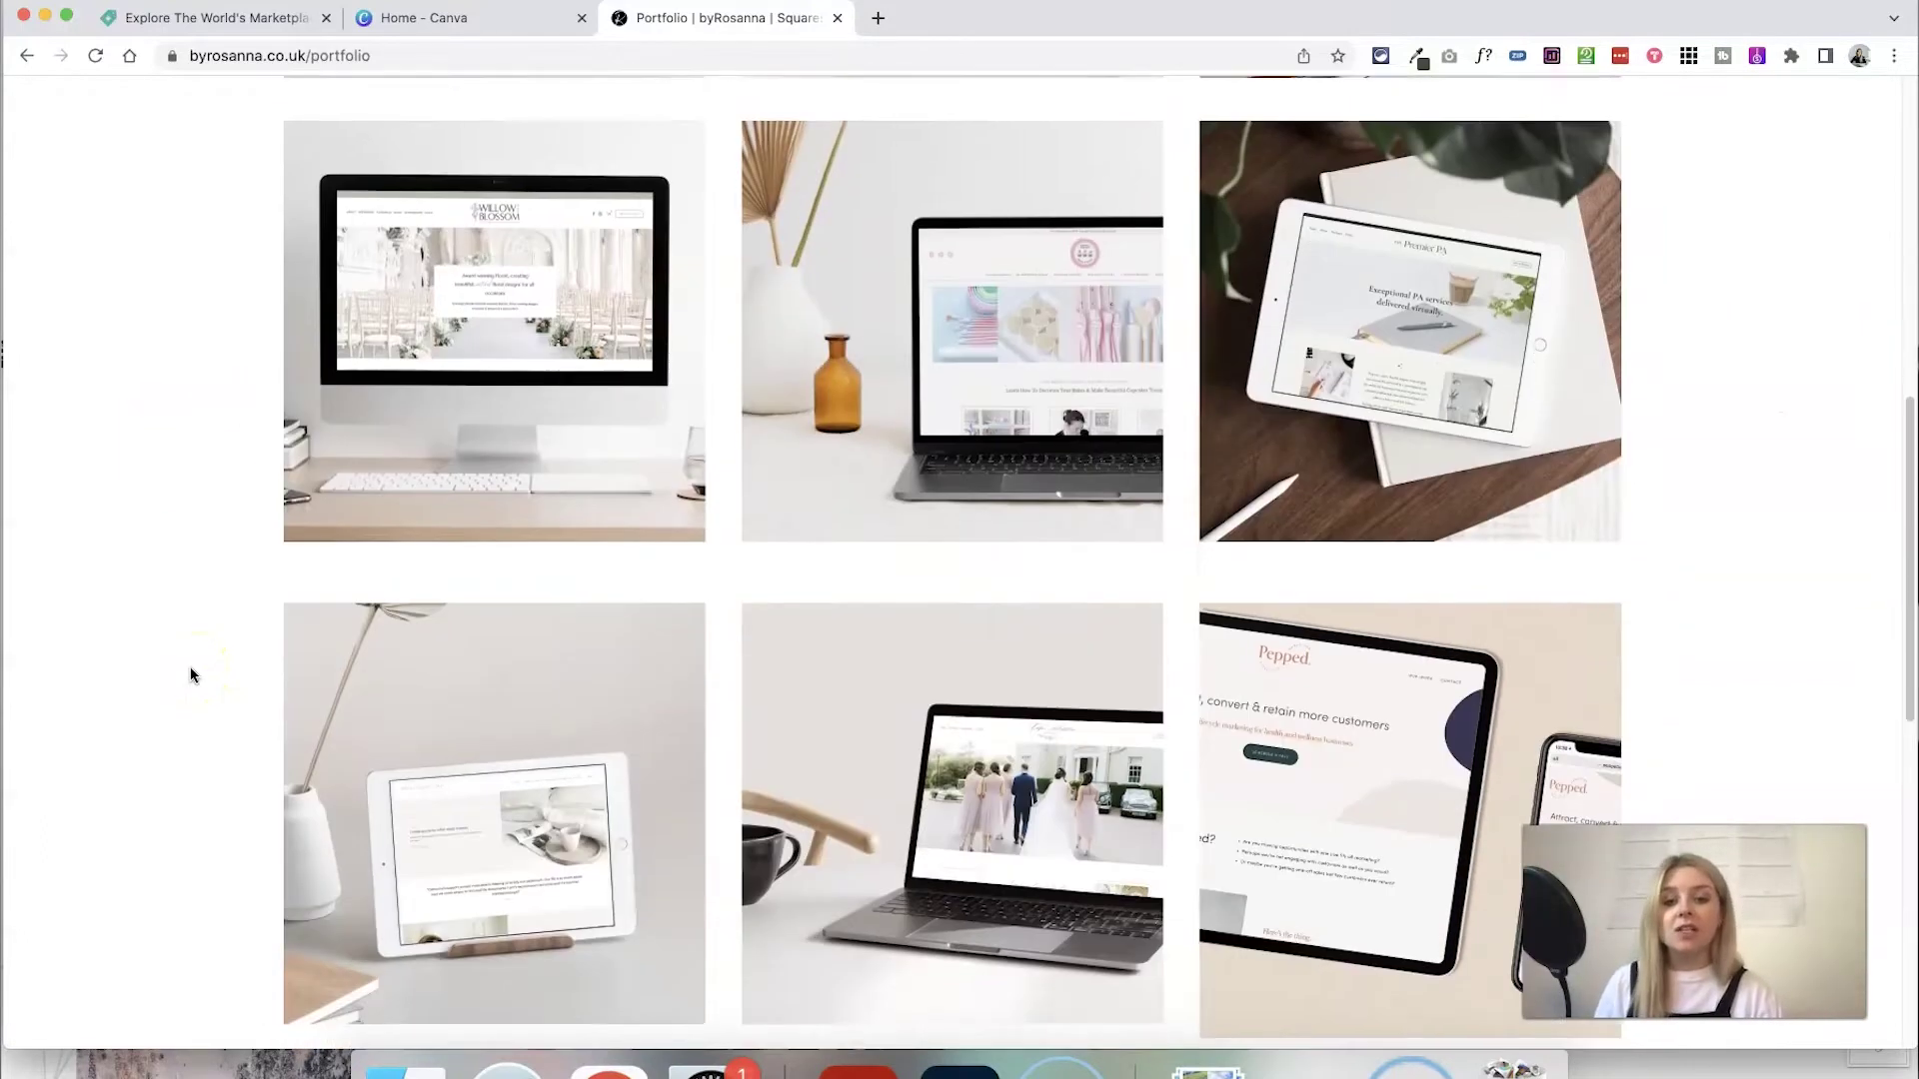
scroll(190, 675, "down", 2)
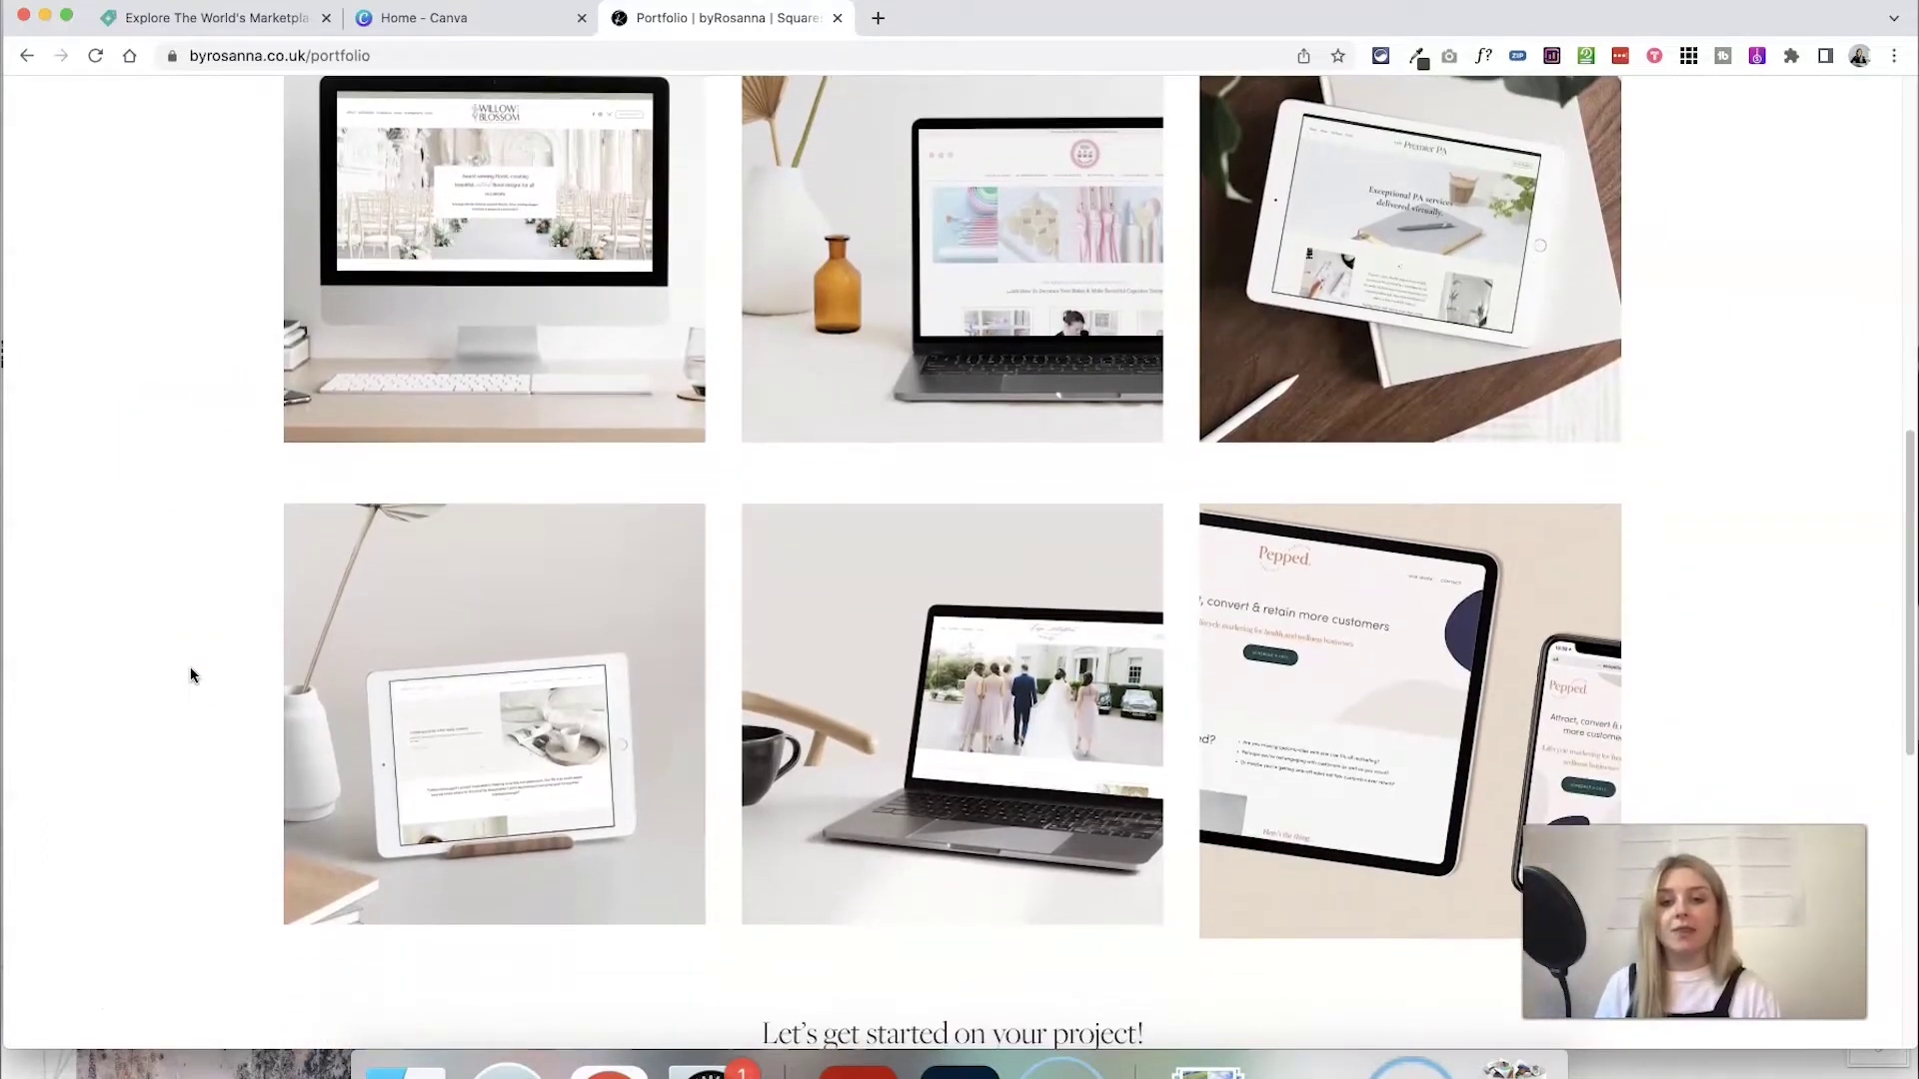
scroll(190, 675, "up", 10)
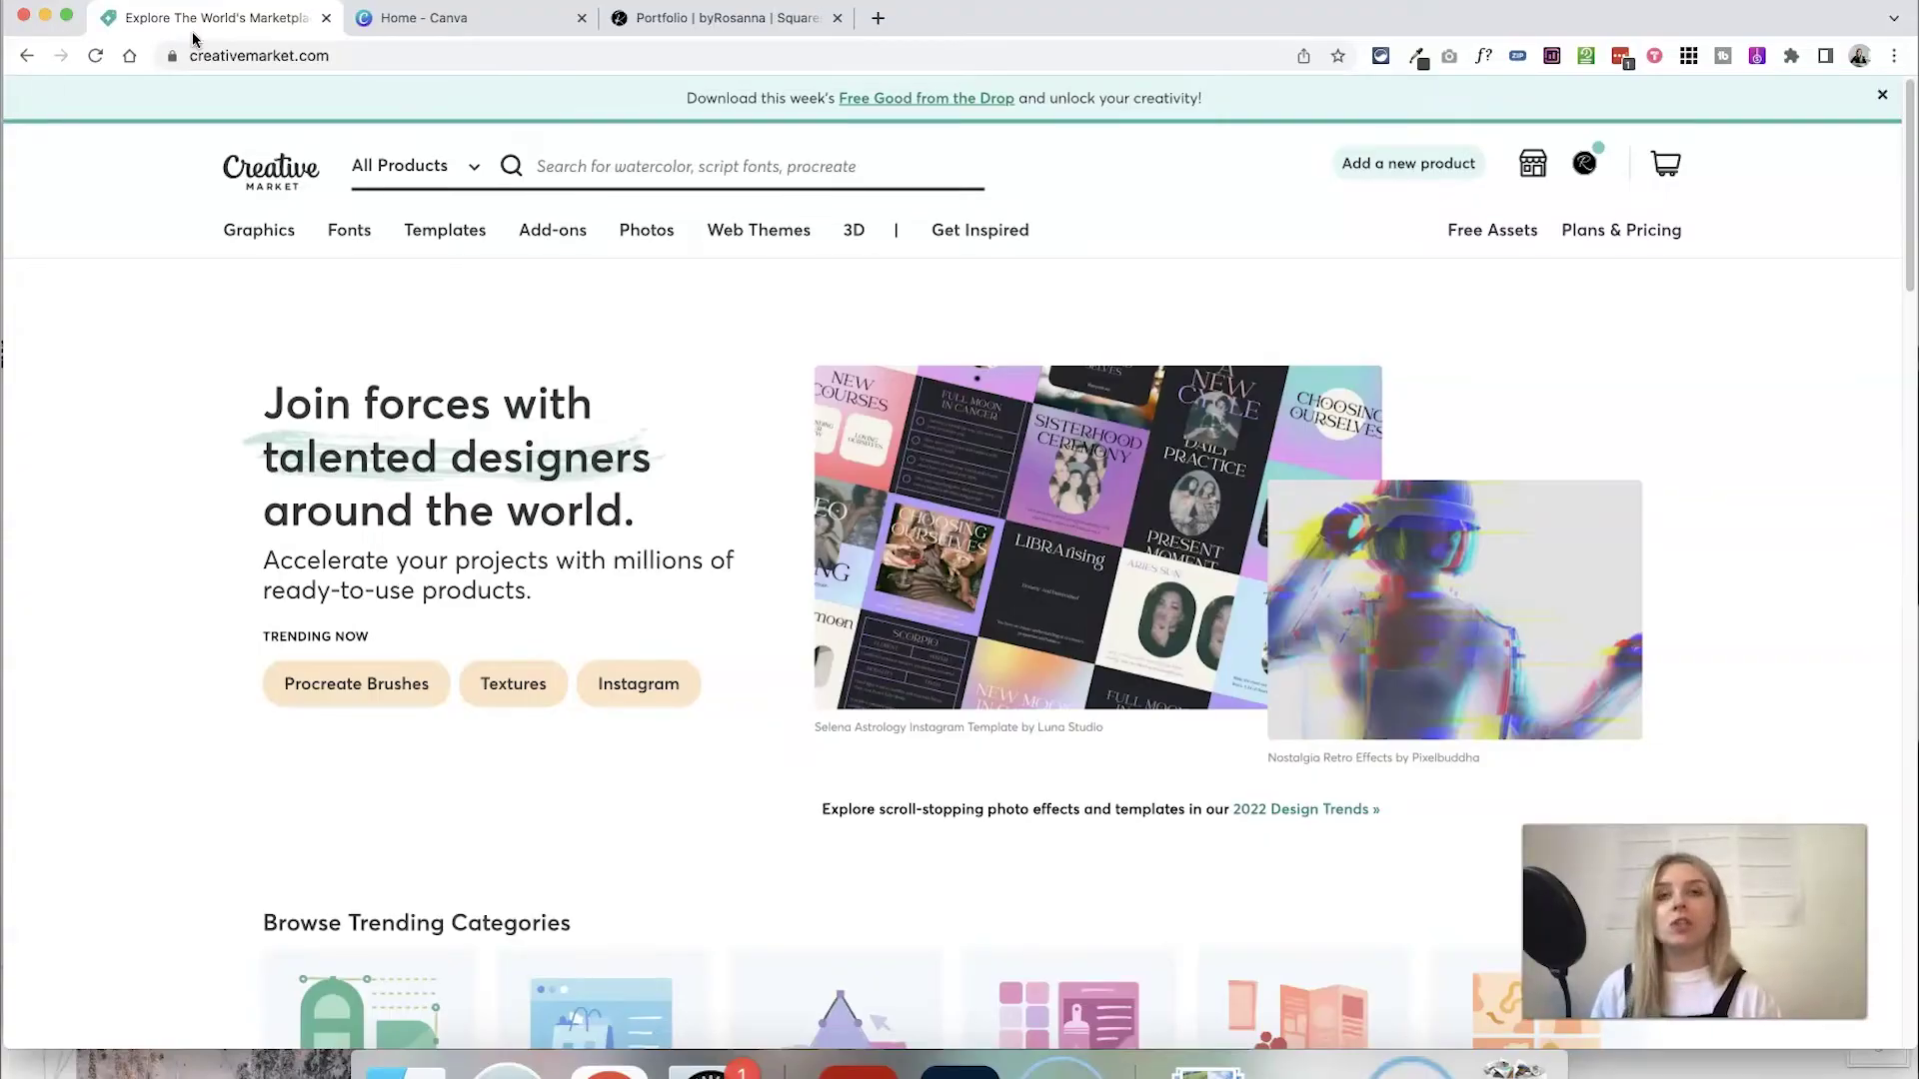
- Search Creative Market for 'mockup' and scroll through the product results
left_click(607, 166)
type("mockup")
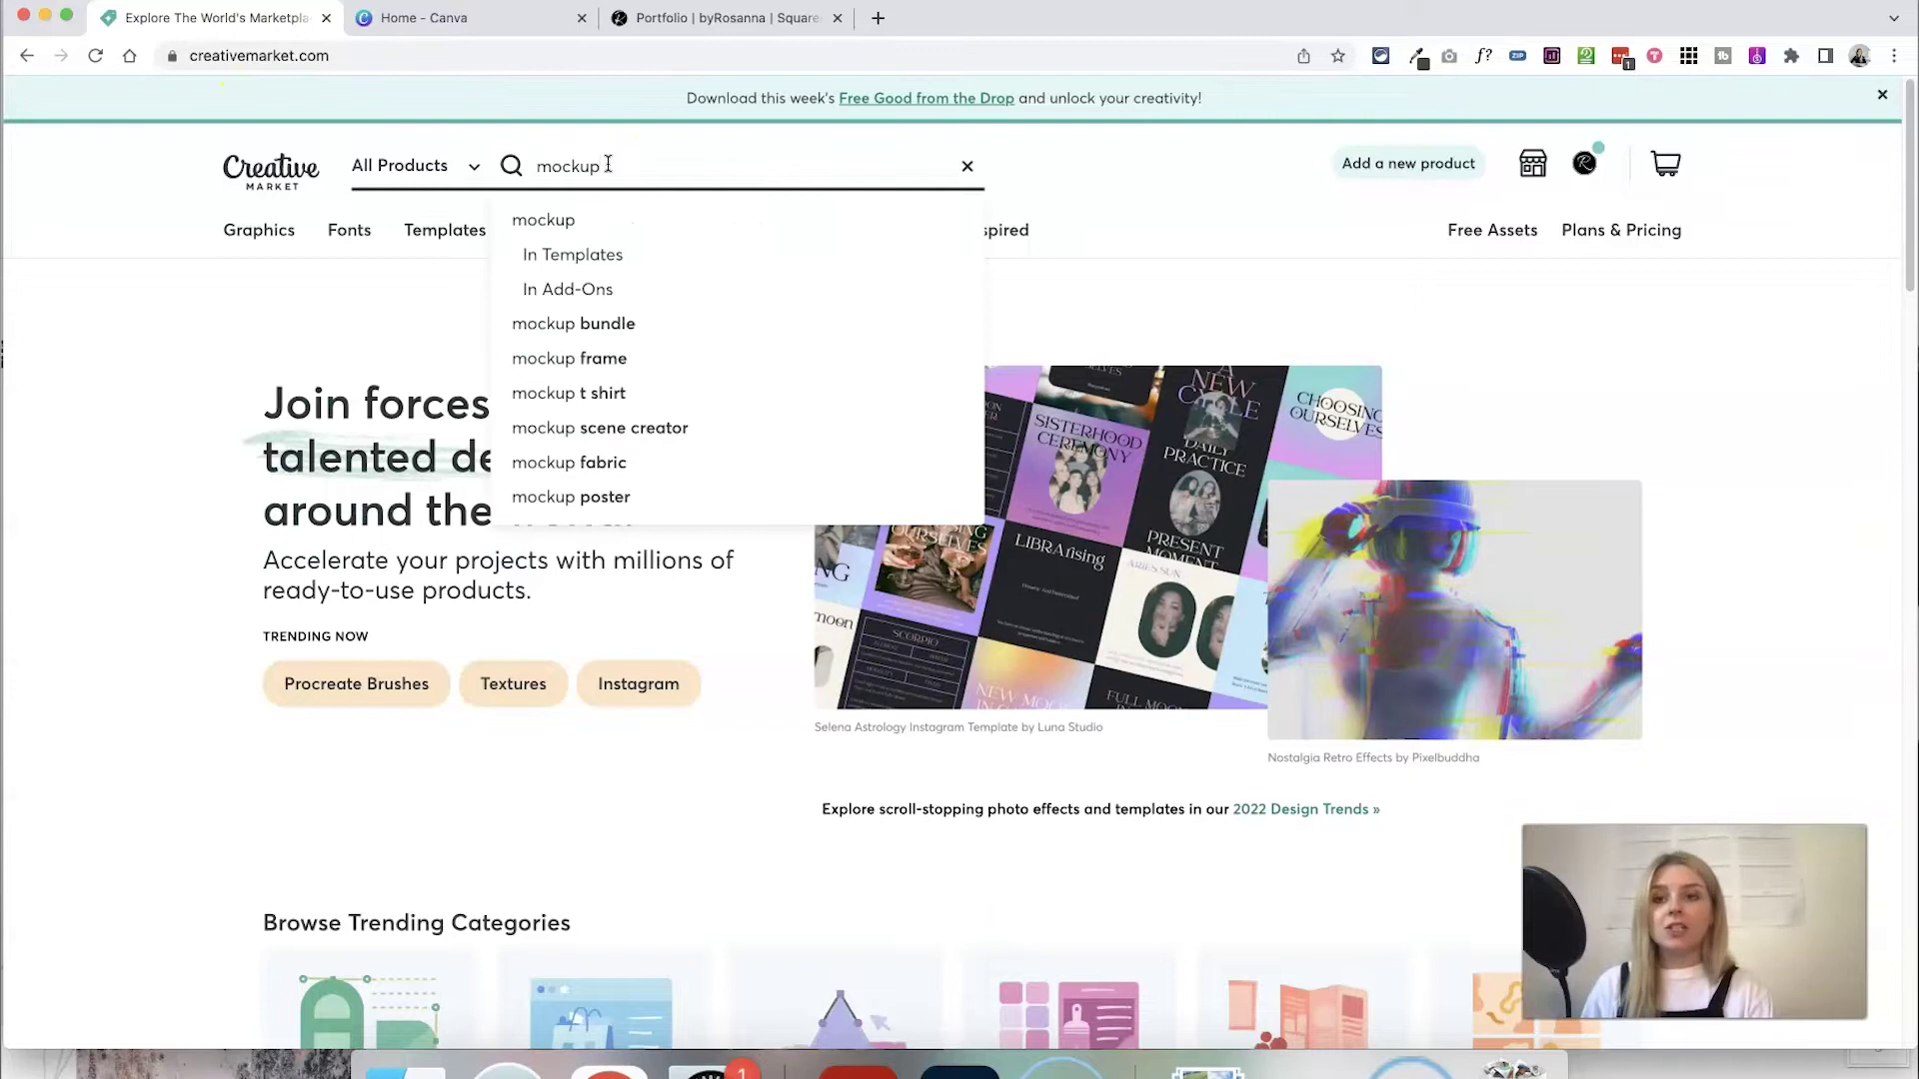
key("Return")
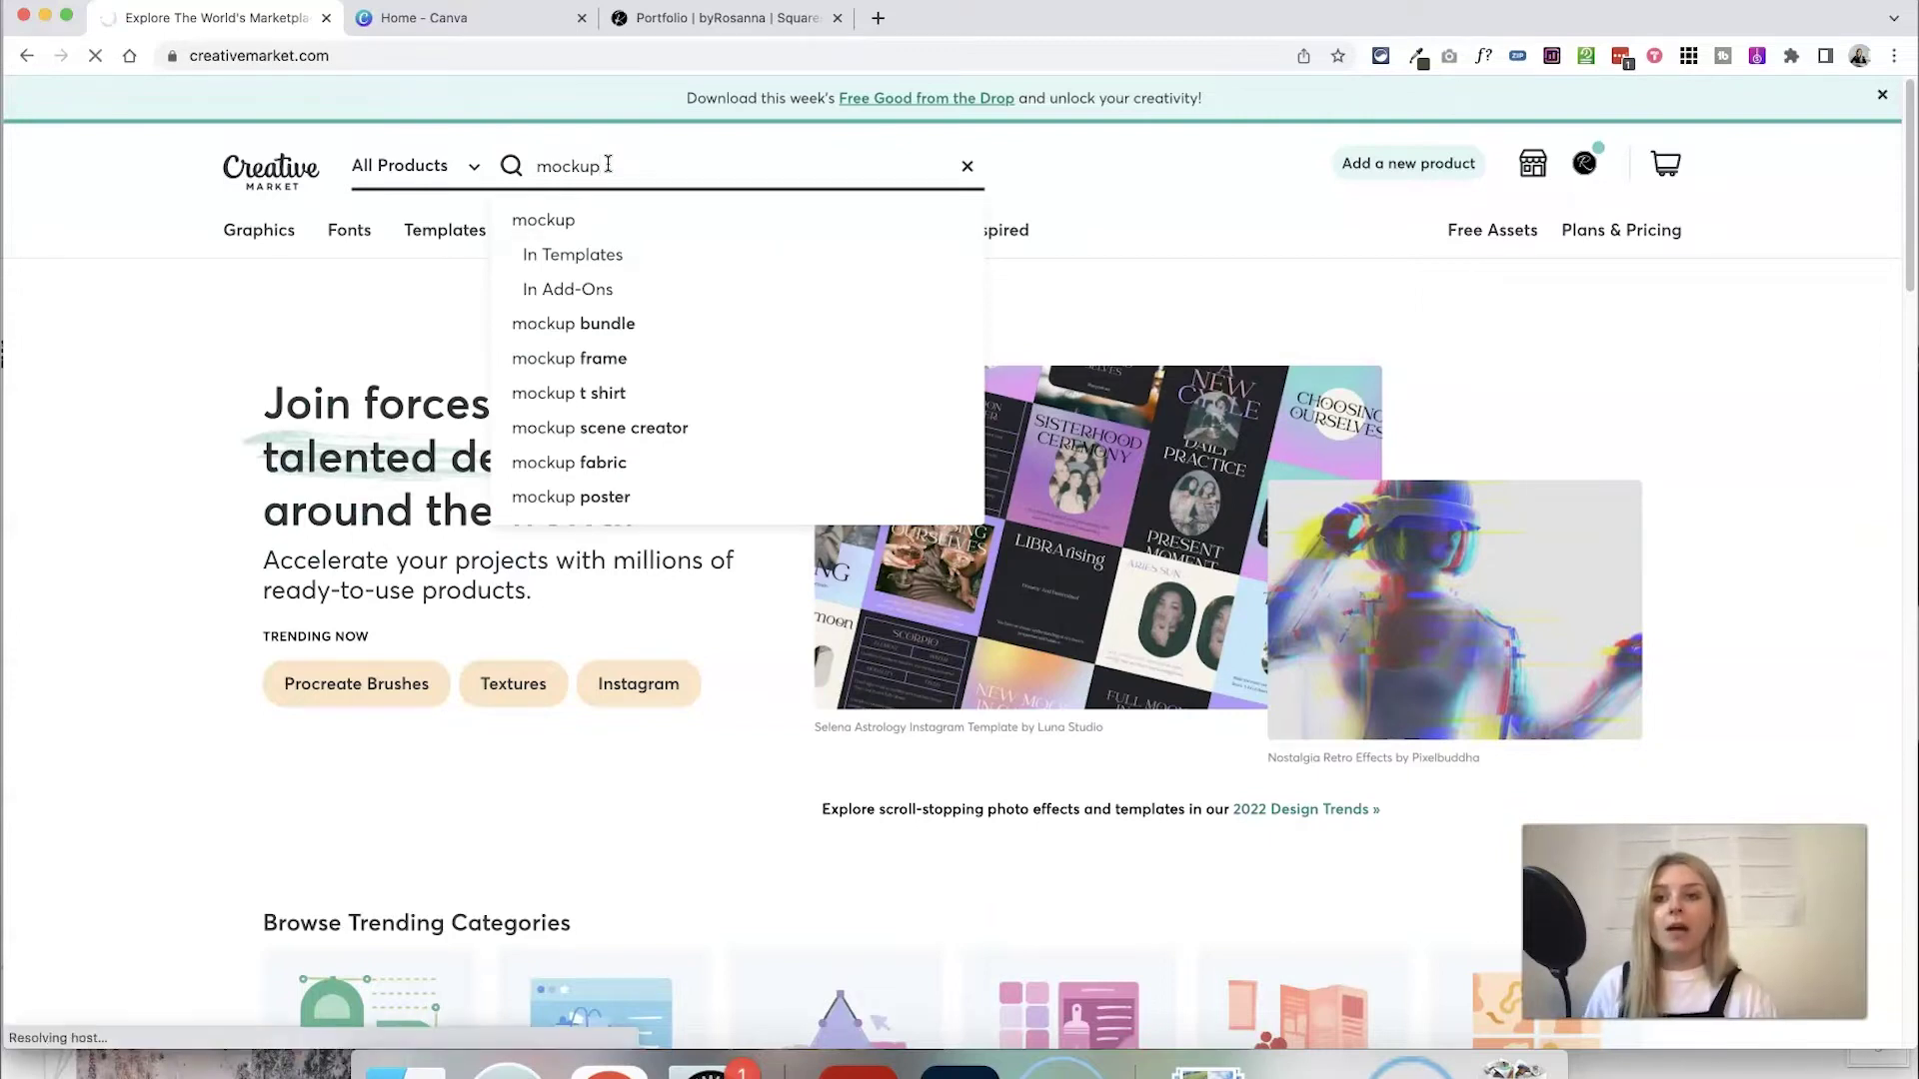
scroll(1711, 620, "down", 8)
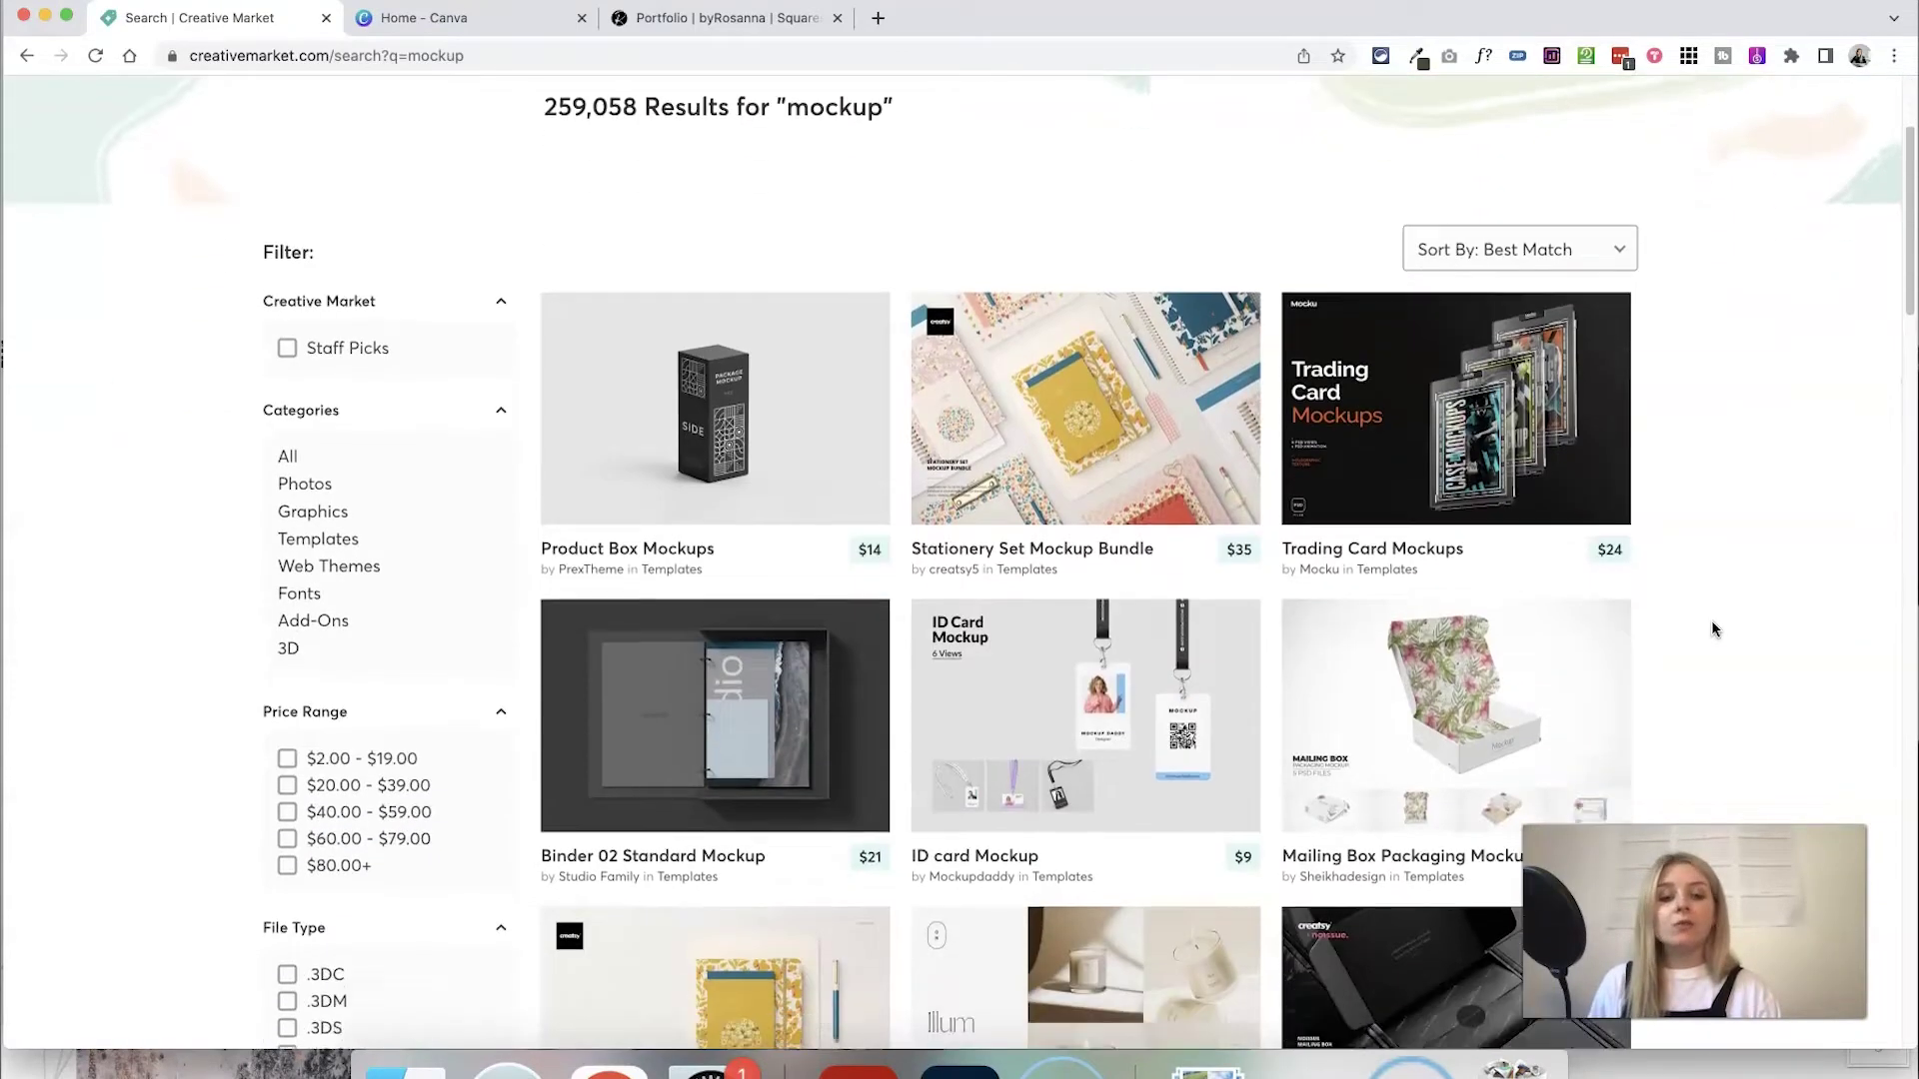
scroll(1712, 624, "down", 3)
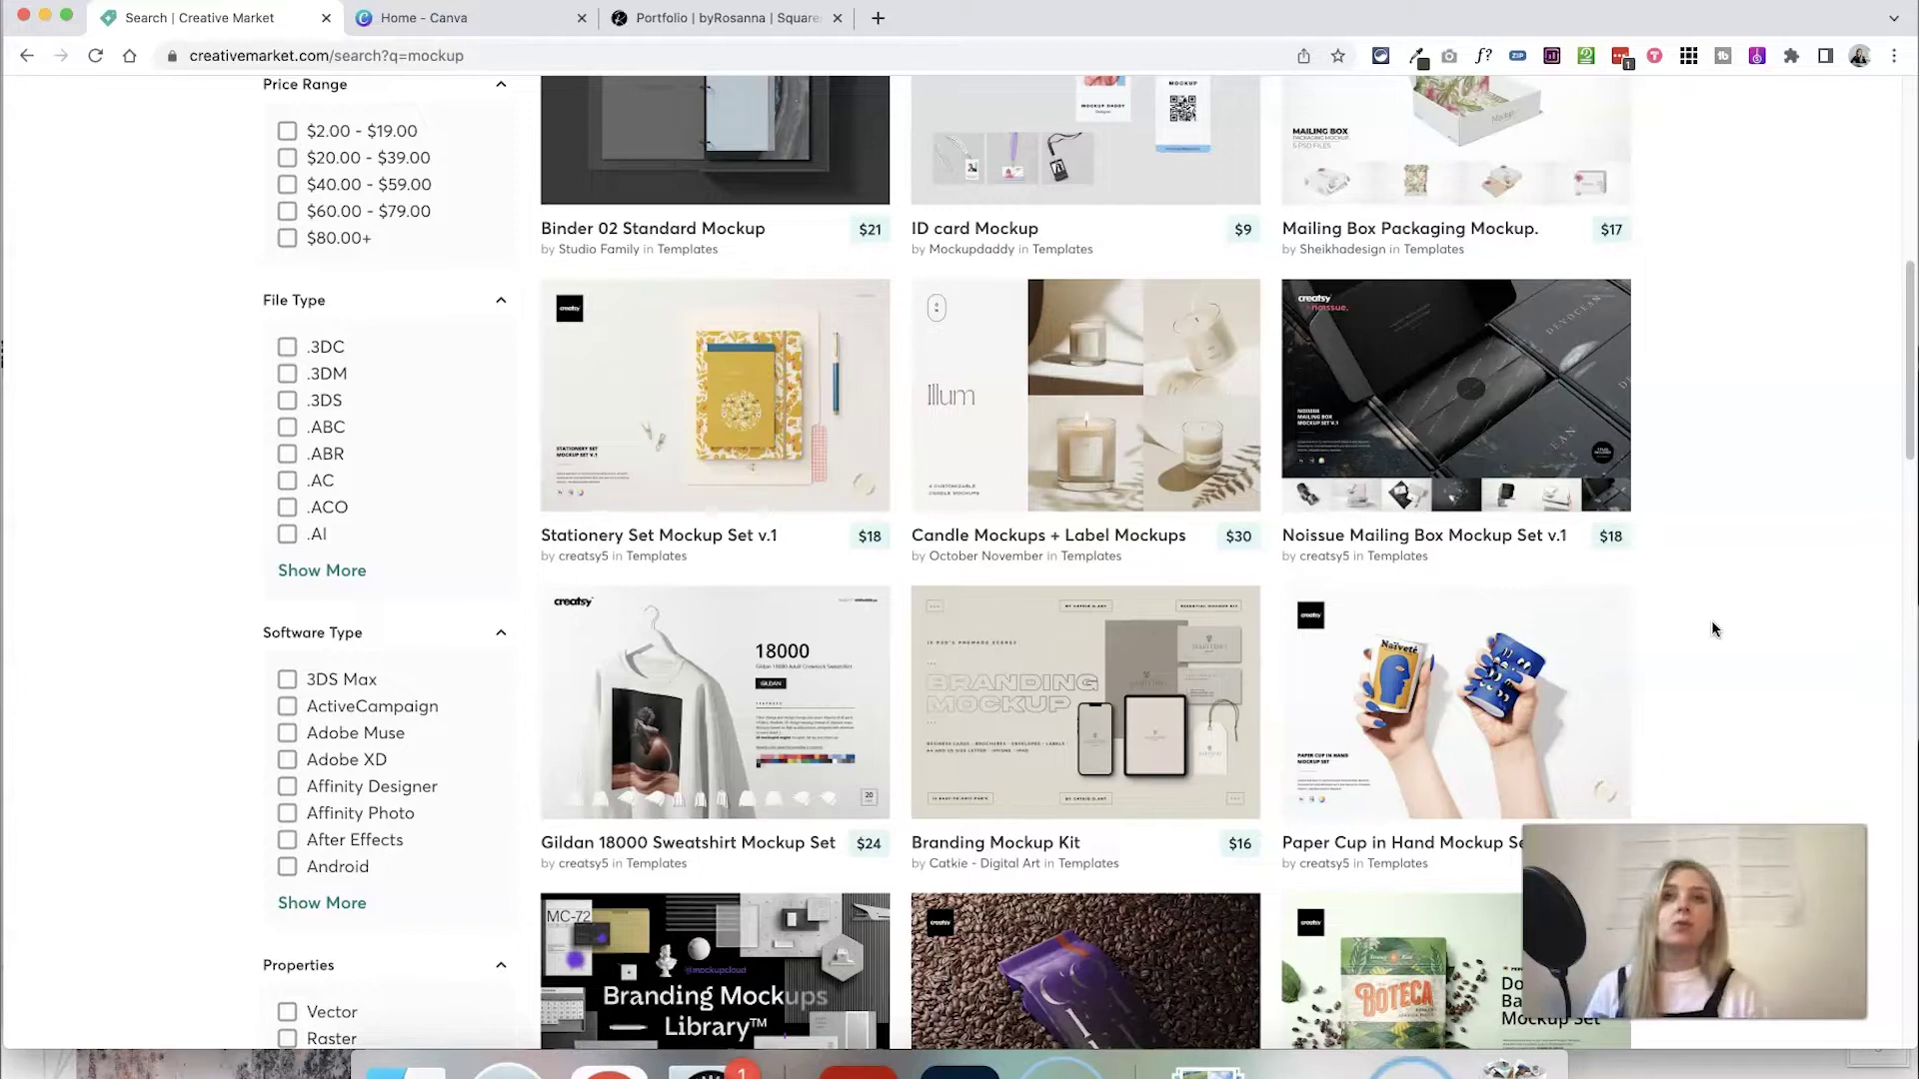
scroll(1312, 497, "down", 5)
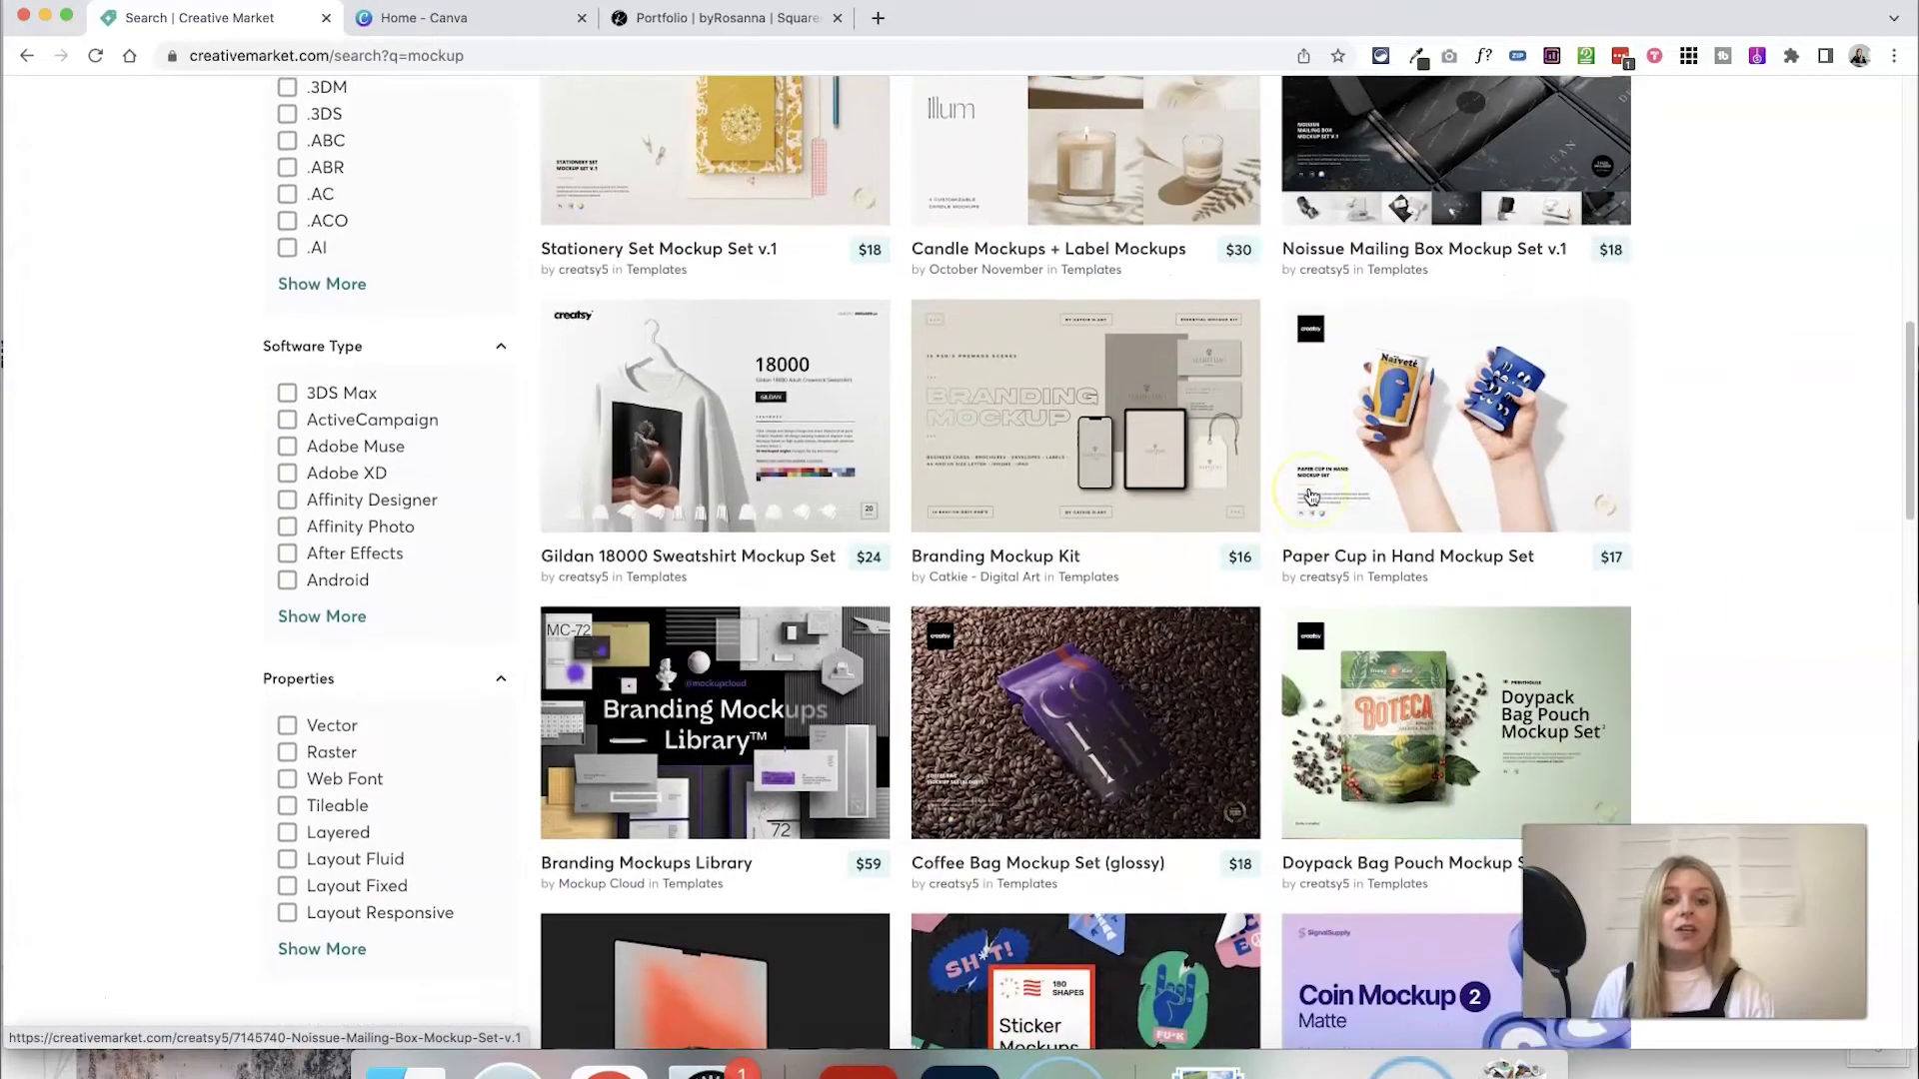
scroll(1312, 497, "down", 3)
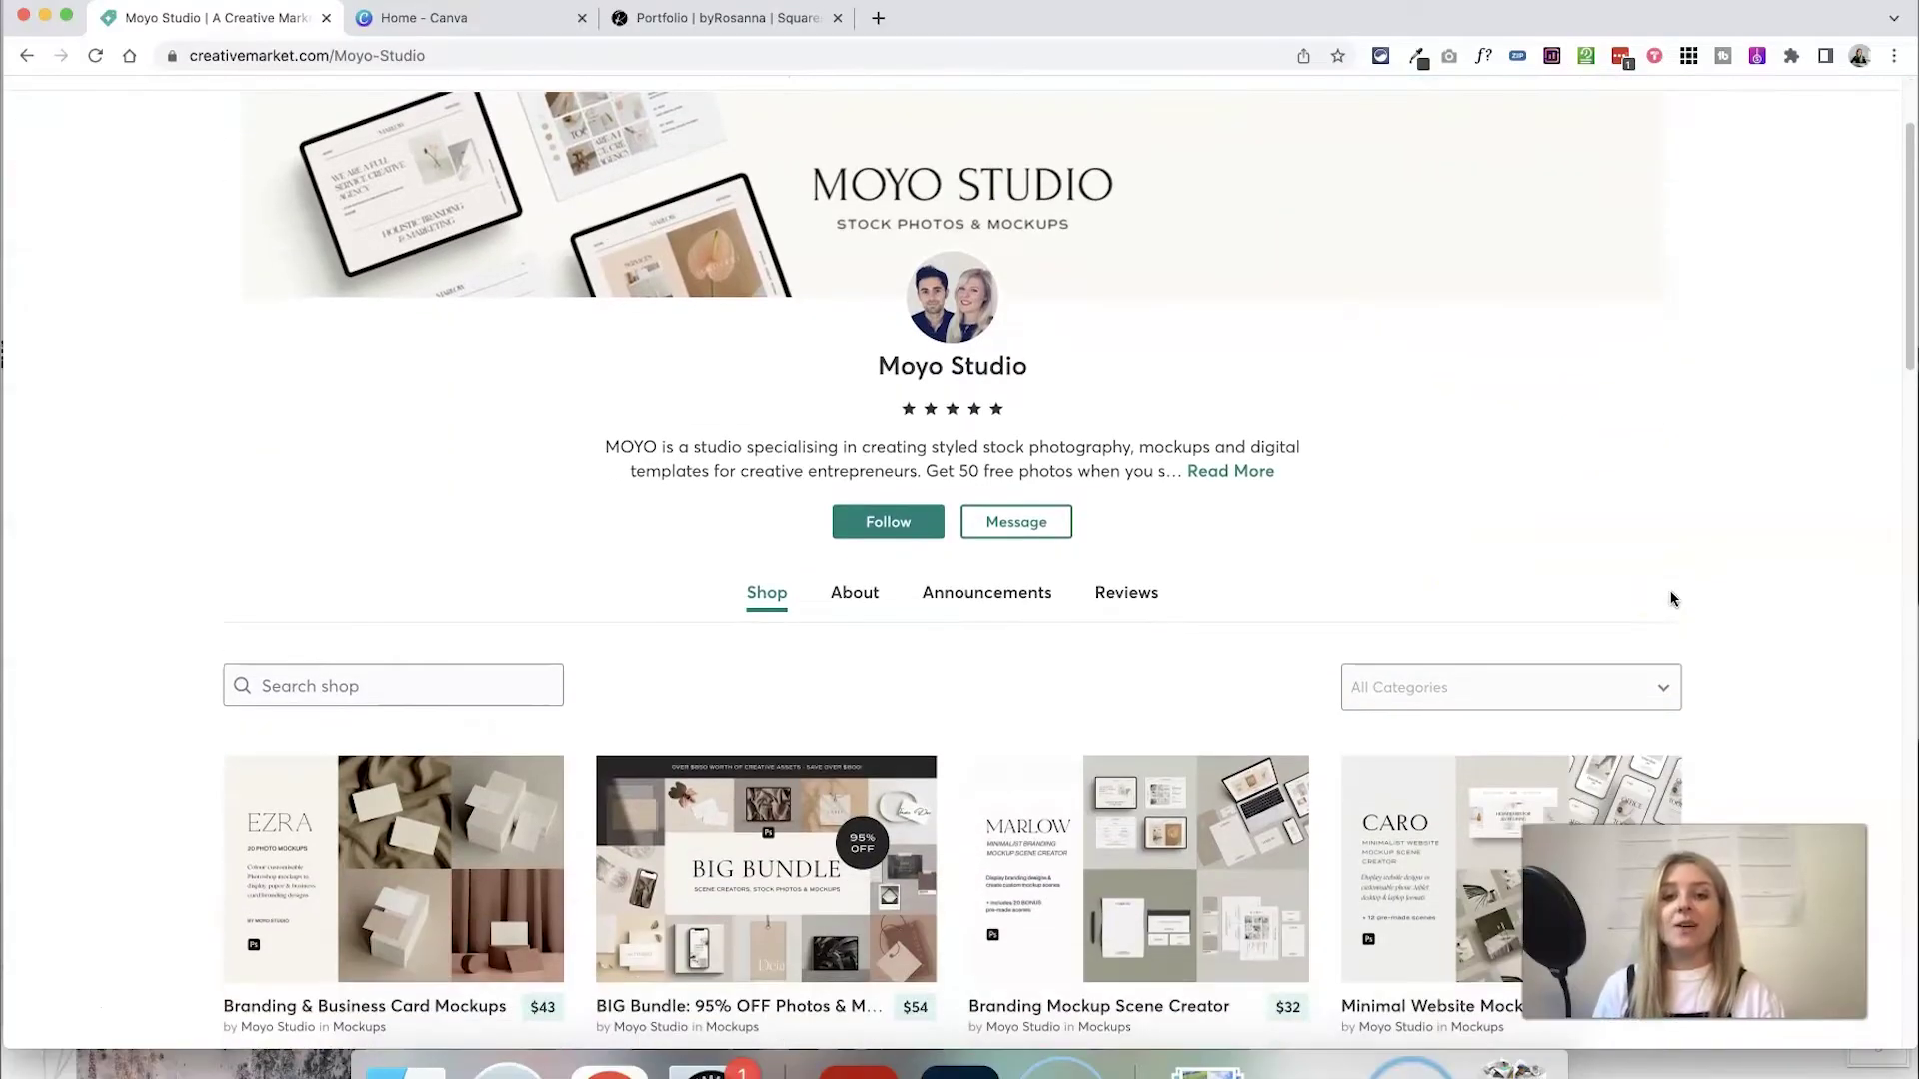
- Scroll down through the Moyo Studio shop's mockup product grid
scroll(1671, 597, "down", 10)
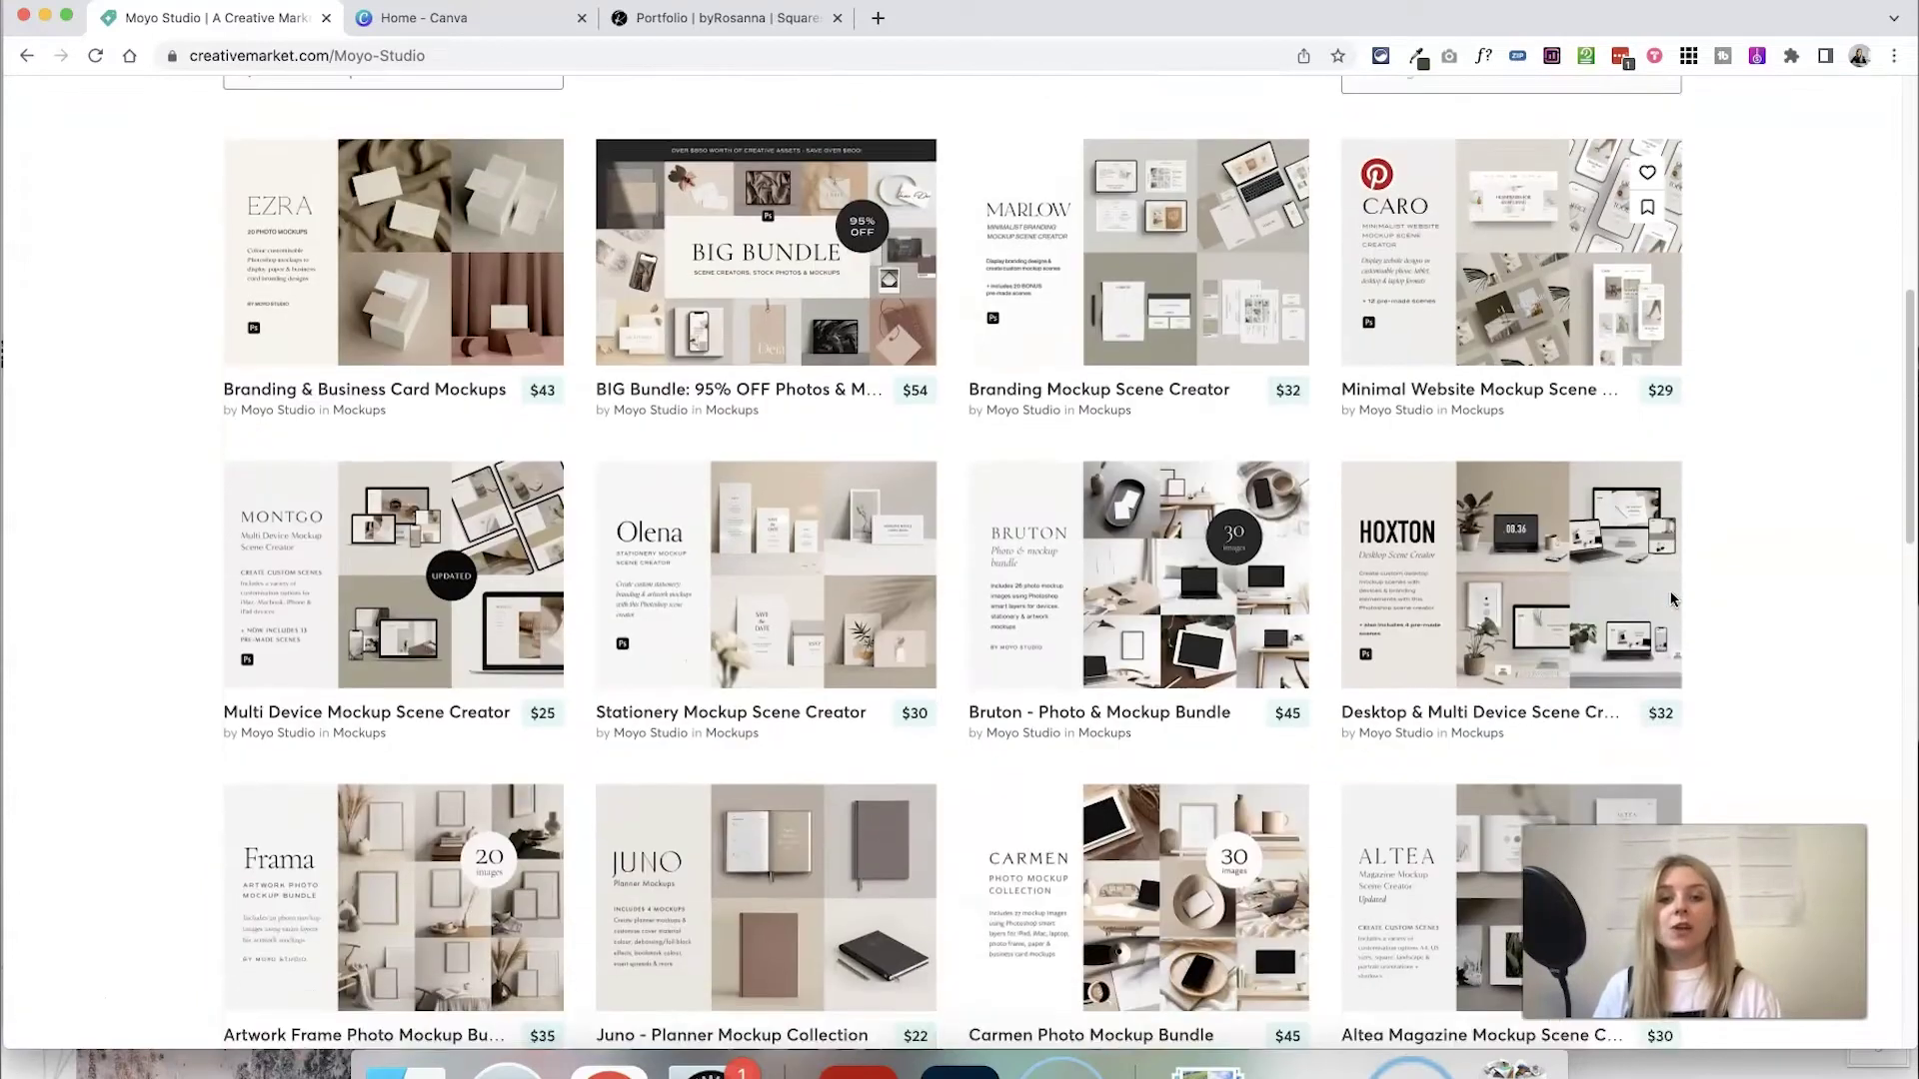
scroll(1671, 597, "down", 1)
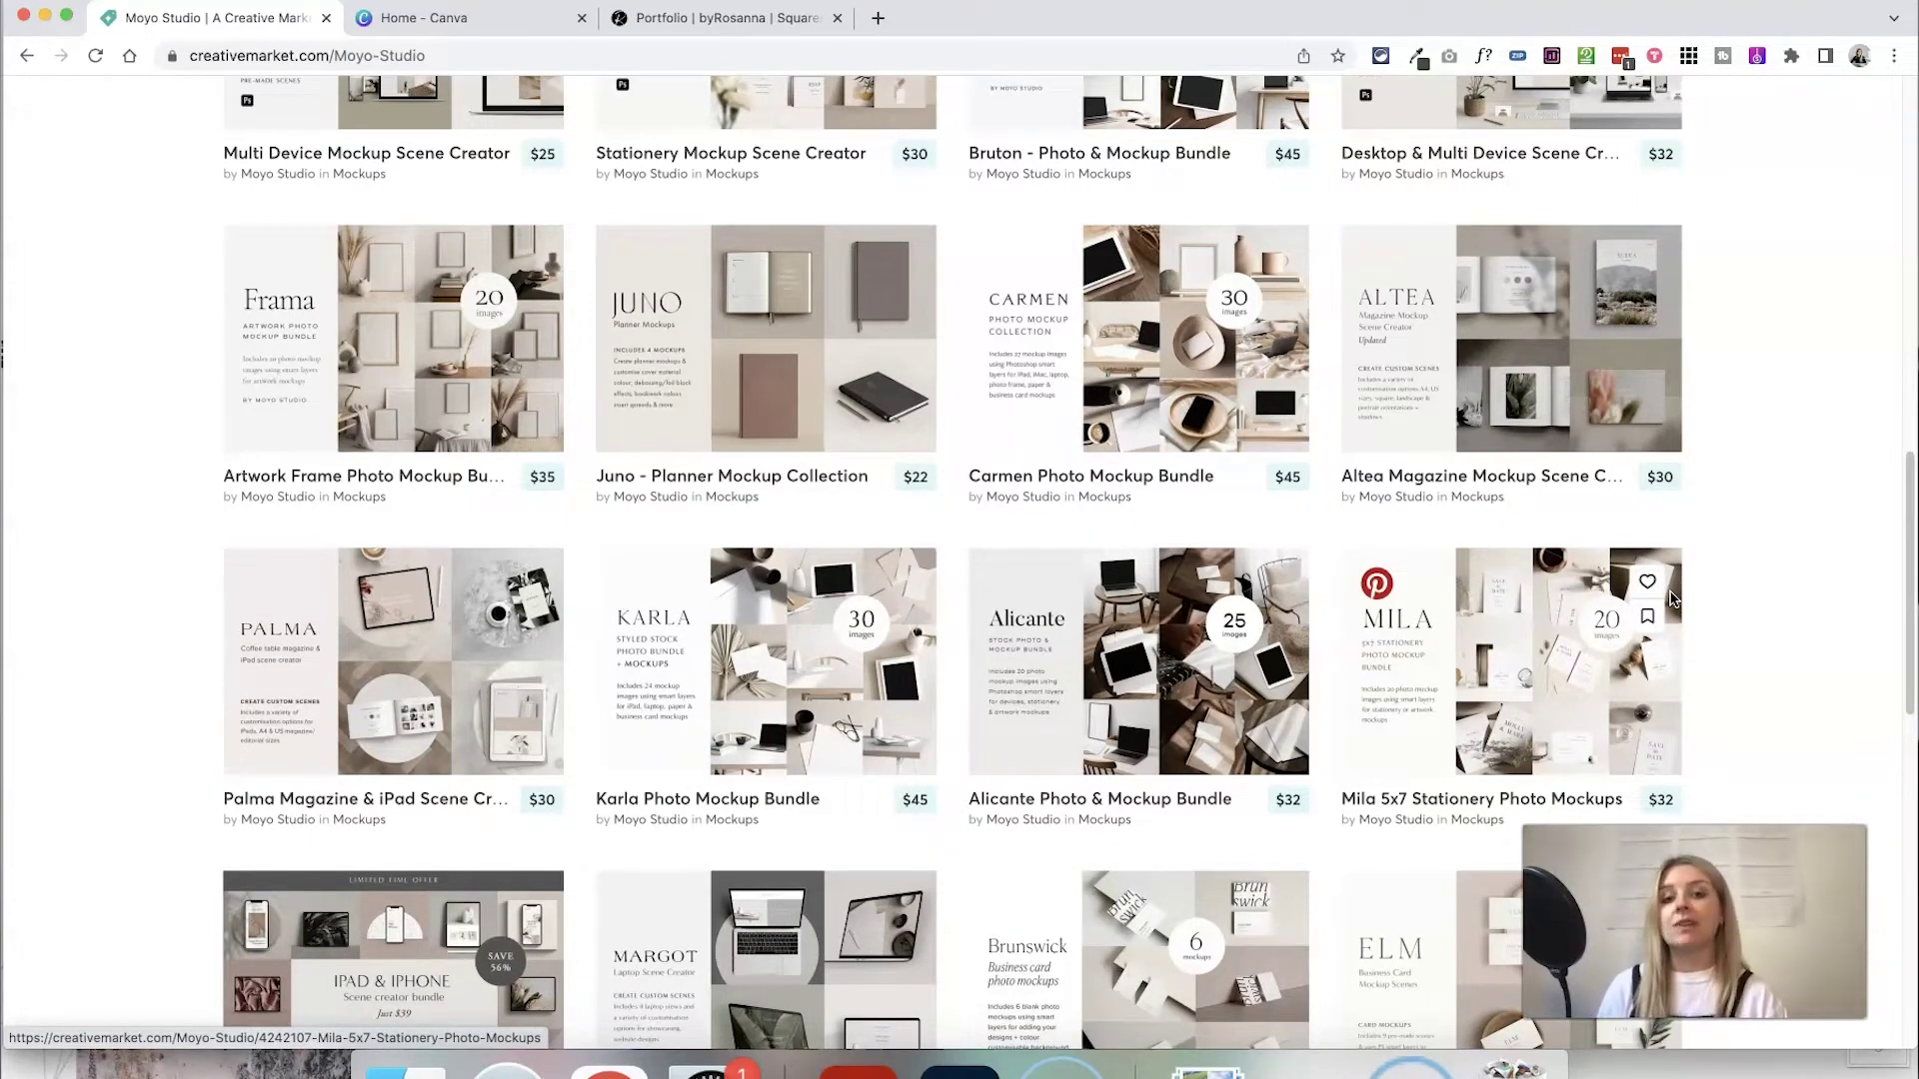
scroll(1671, 598, "down", 4)
scroll(1671, 598, "down", 1)
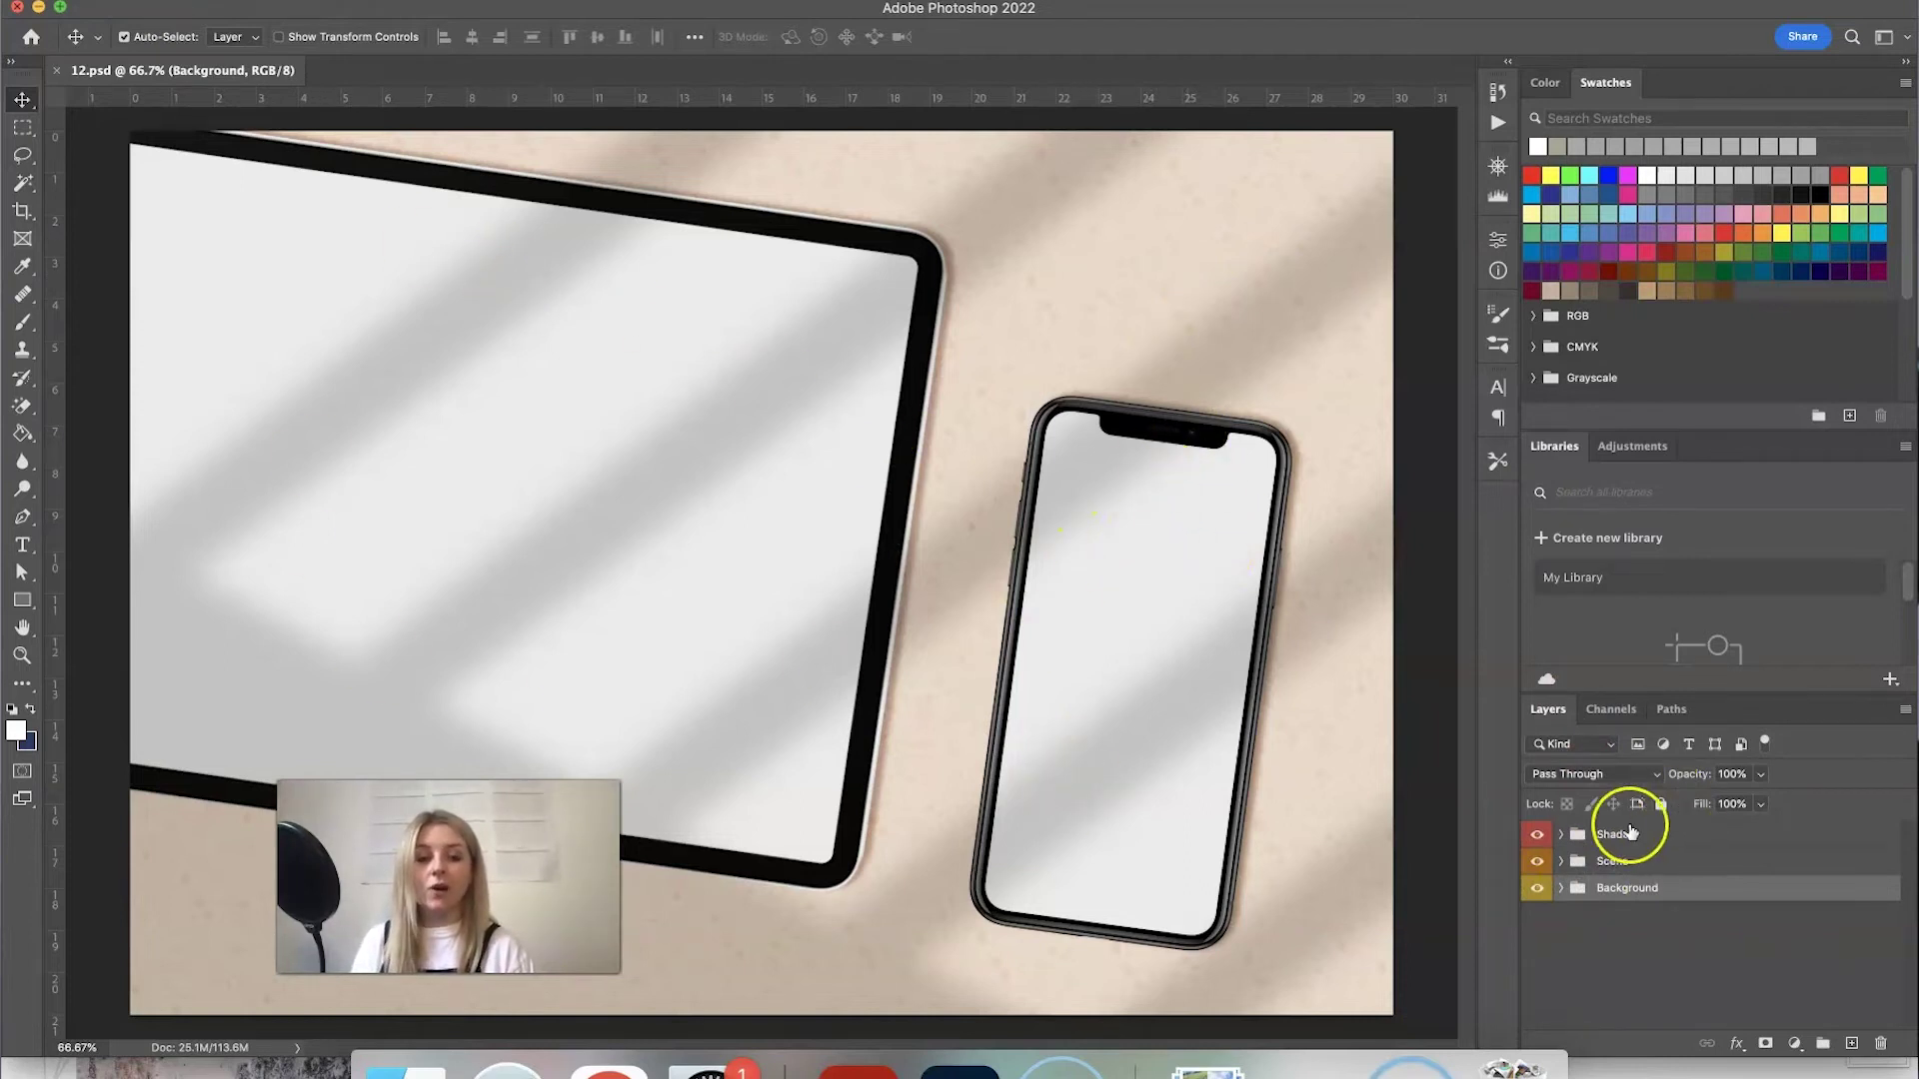
- Expand the Scene group, then its iPhone X group, in the Layers panel of 12.psd
left_click(1561, 861)
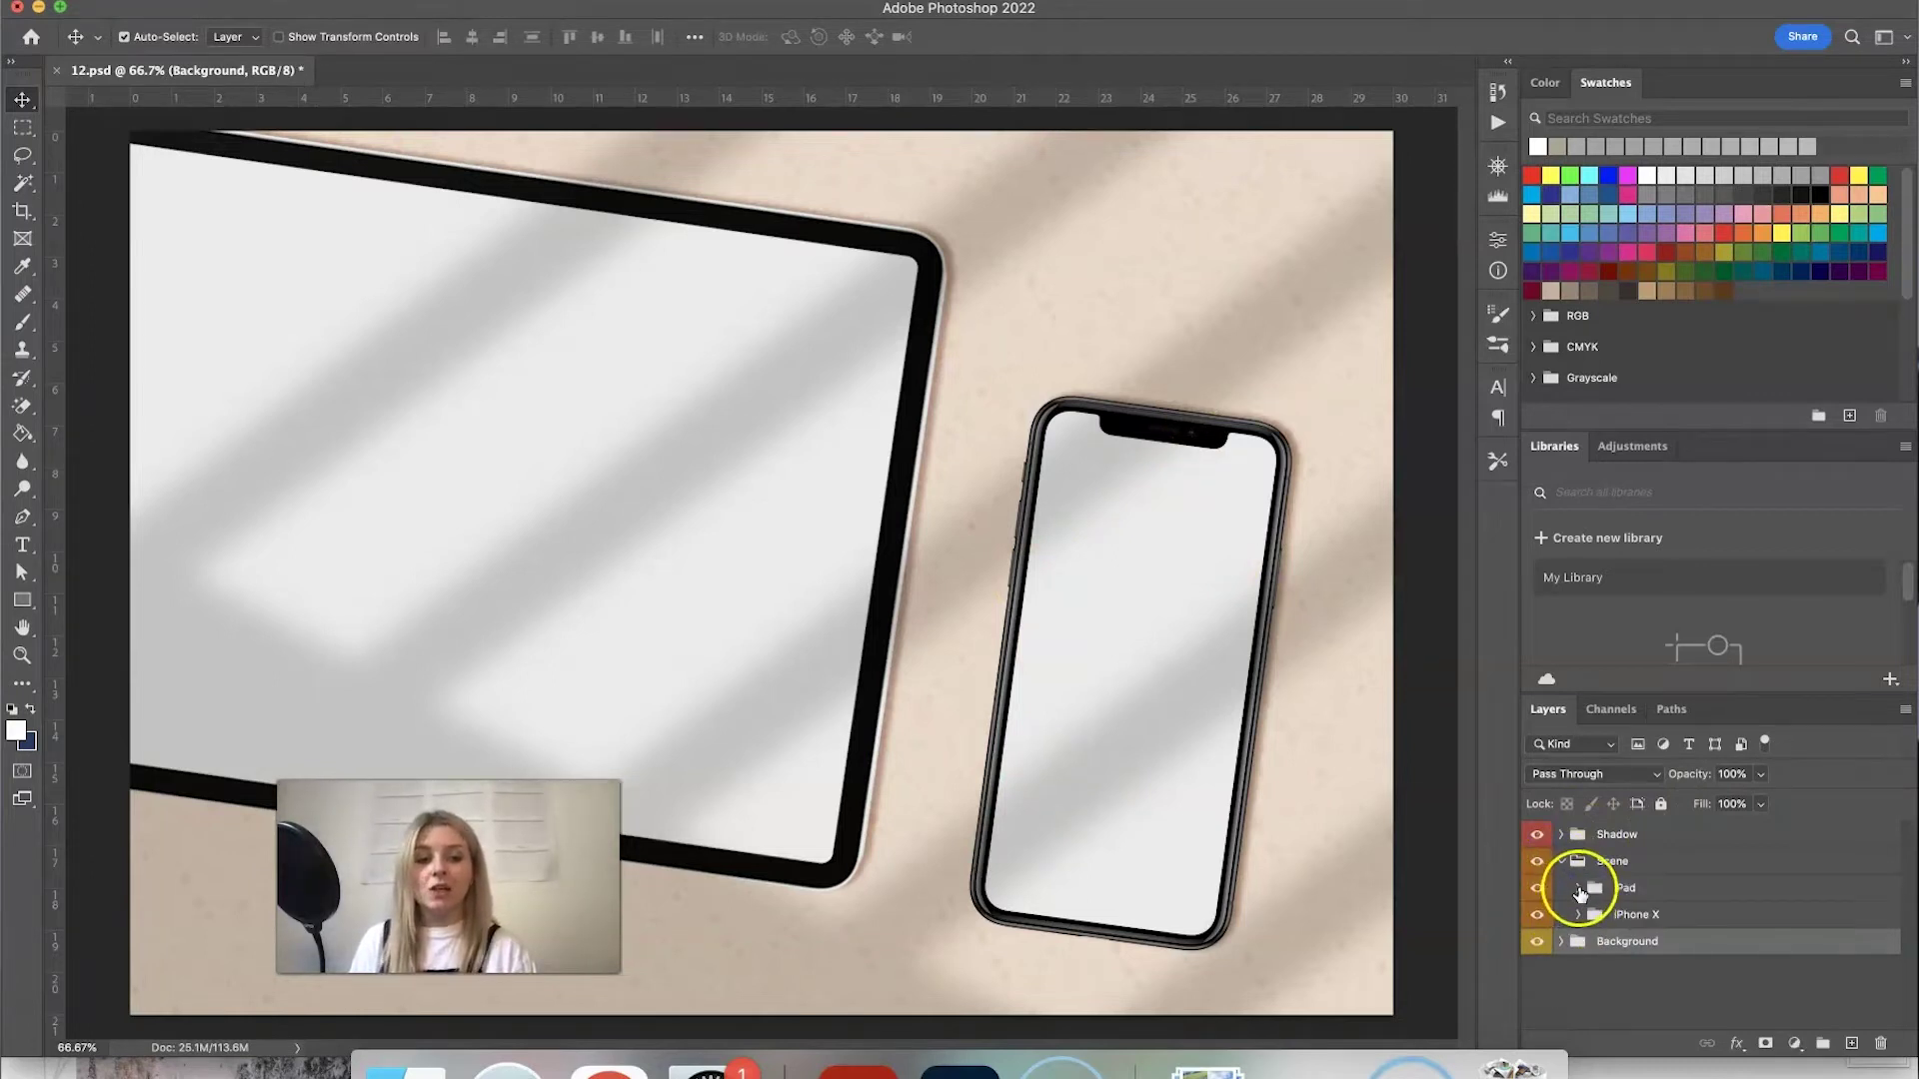
left_click(1578, 915)
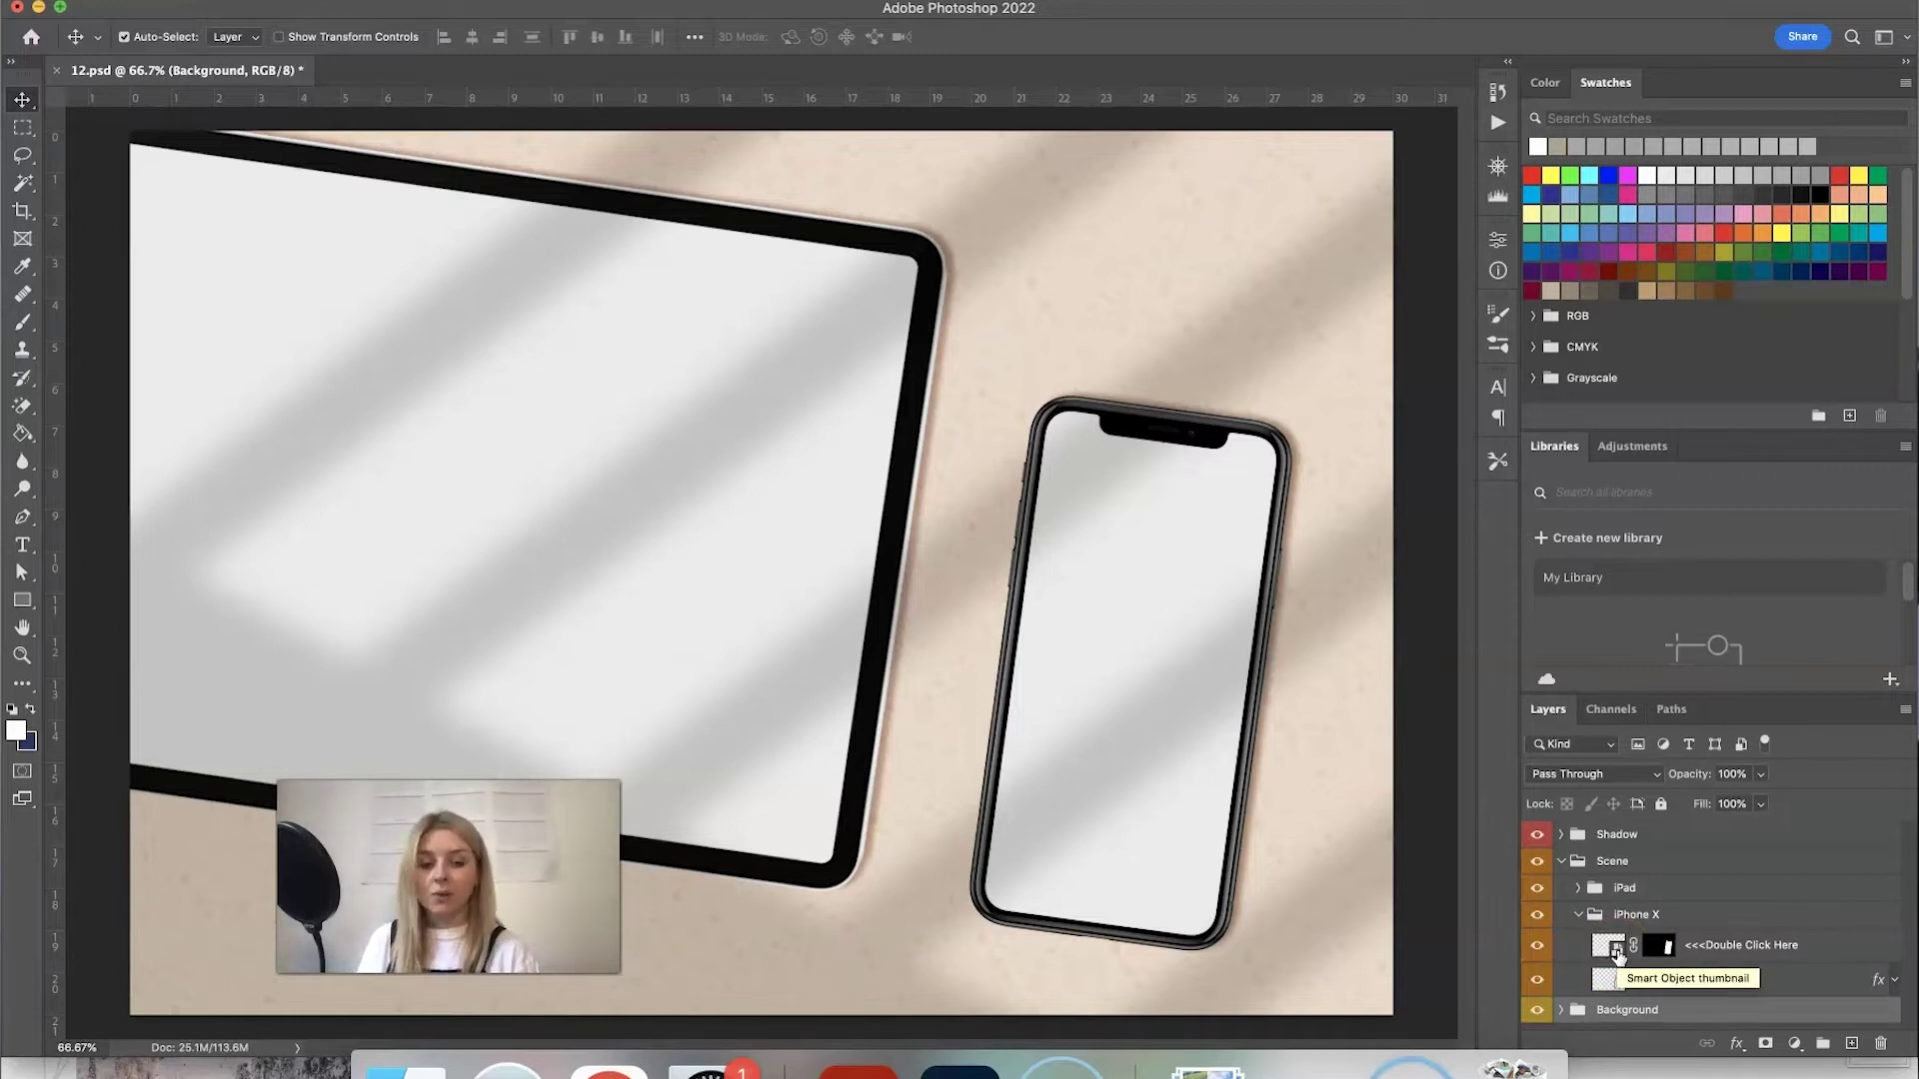
- Open the '<<<Double Click Here' smart object and the Instagram screenshot JPEG, returning to the .psb
double_click(1616, 954)
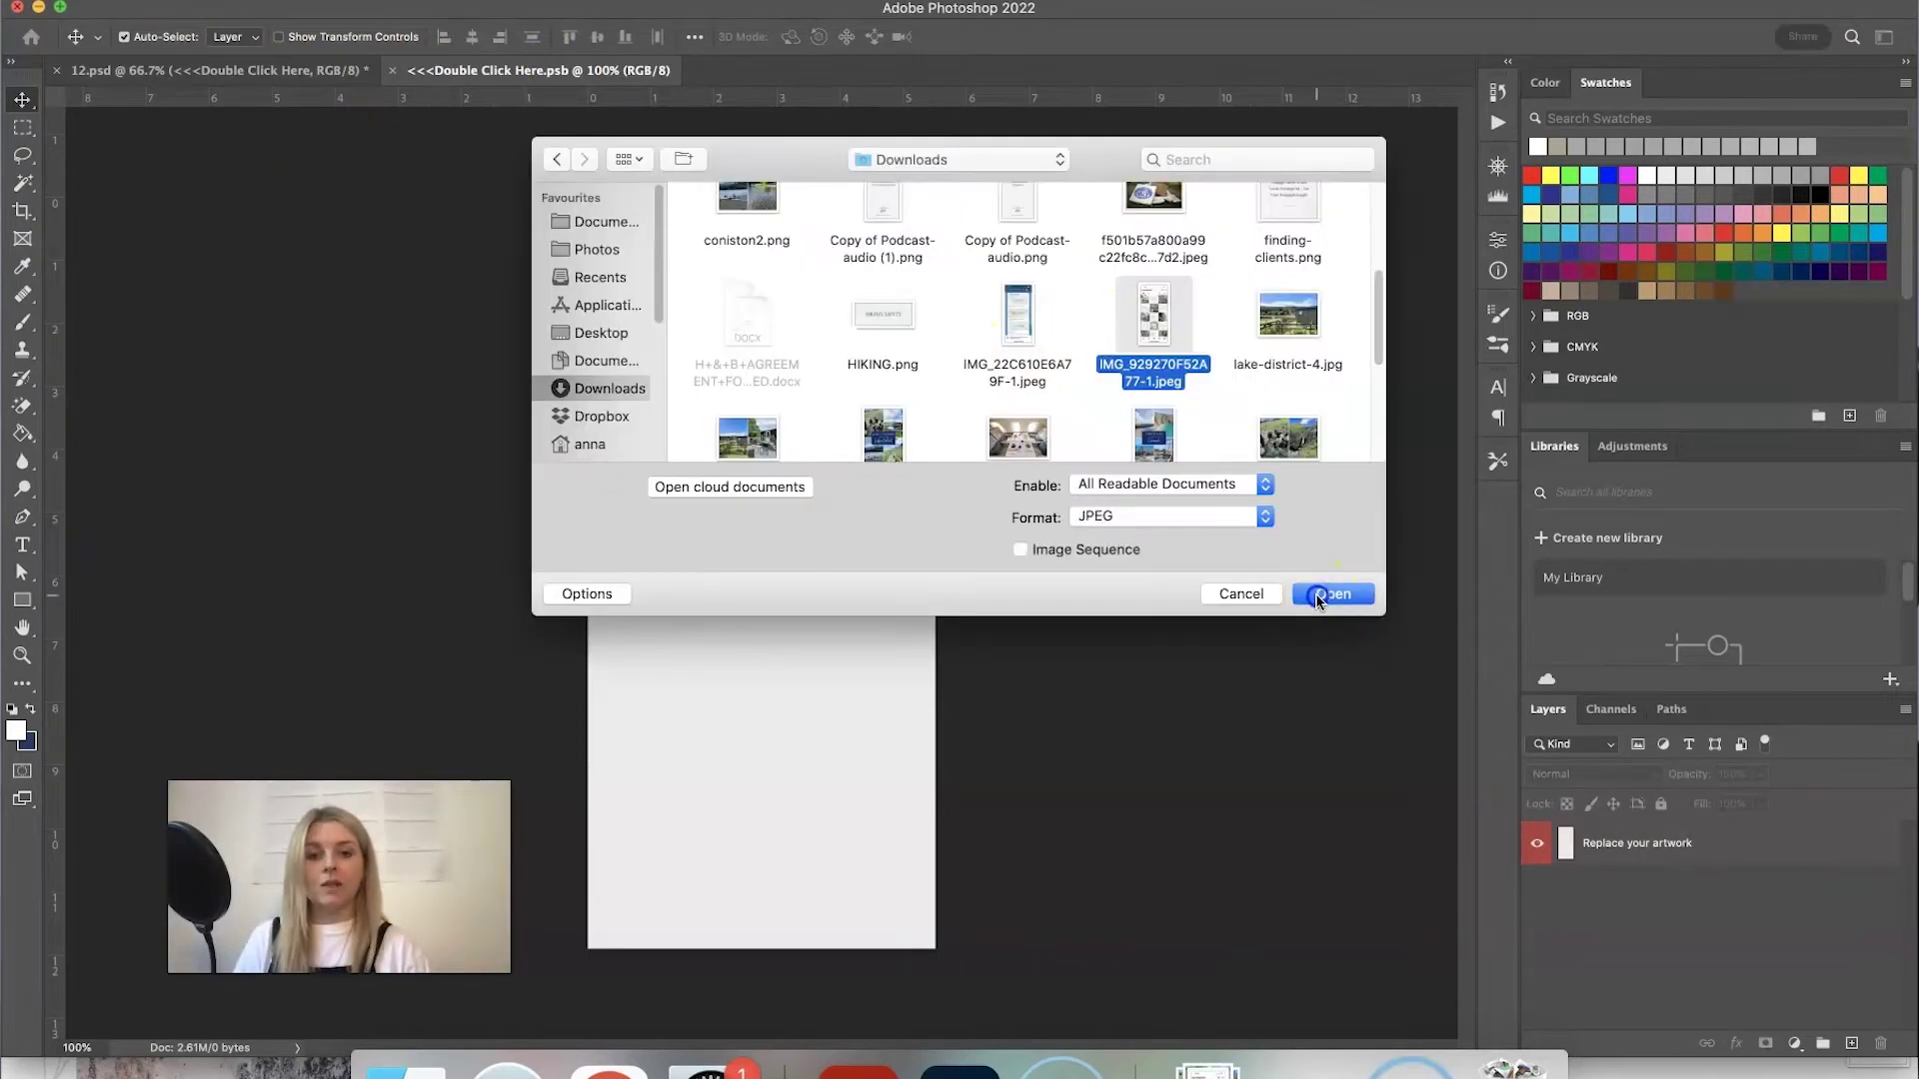
left_click(1316, 597)
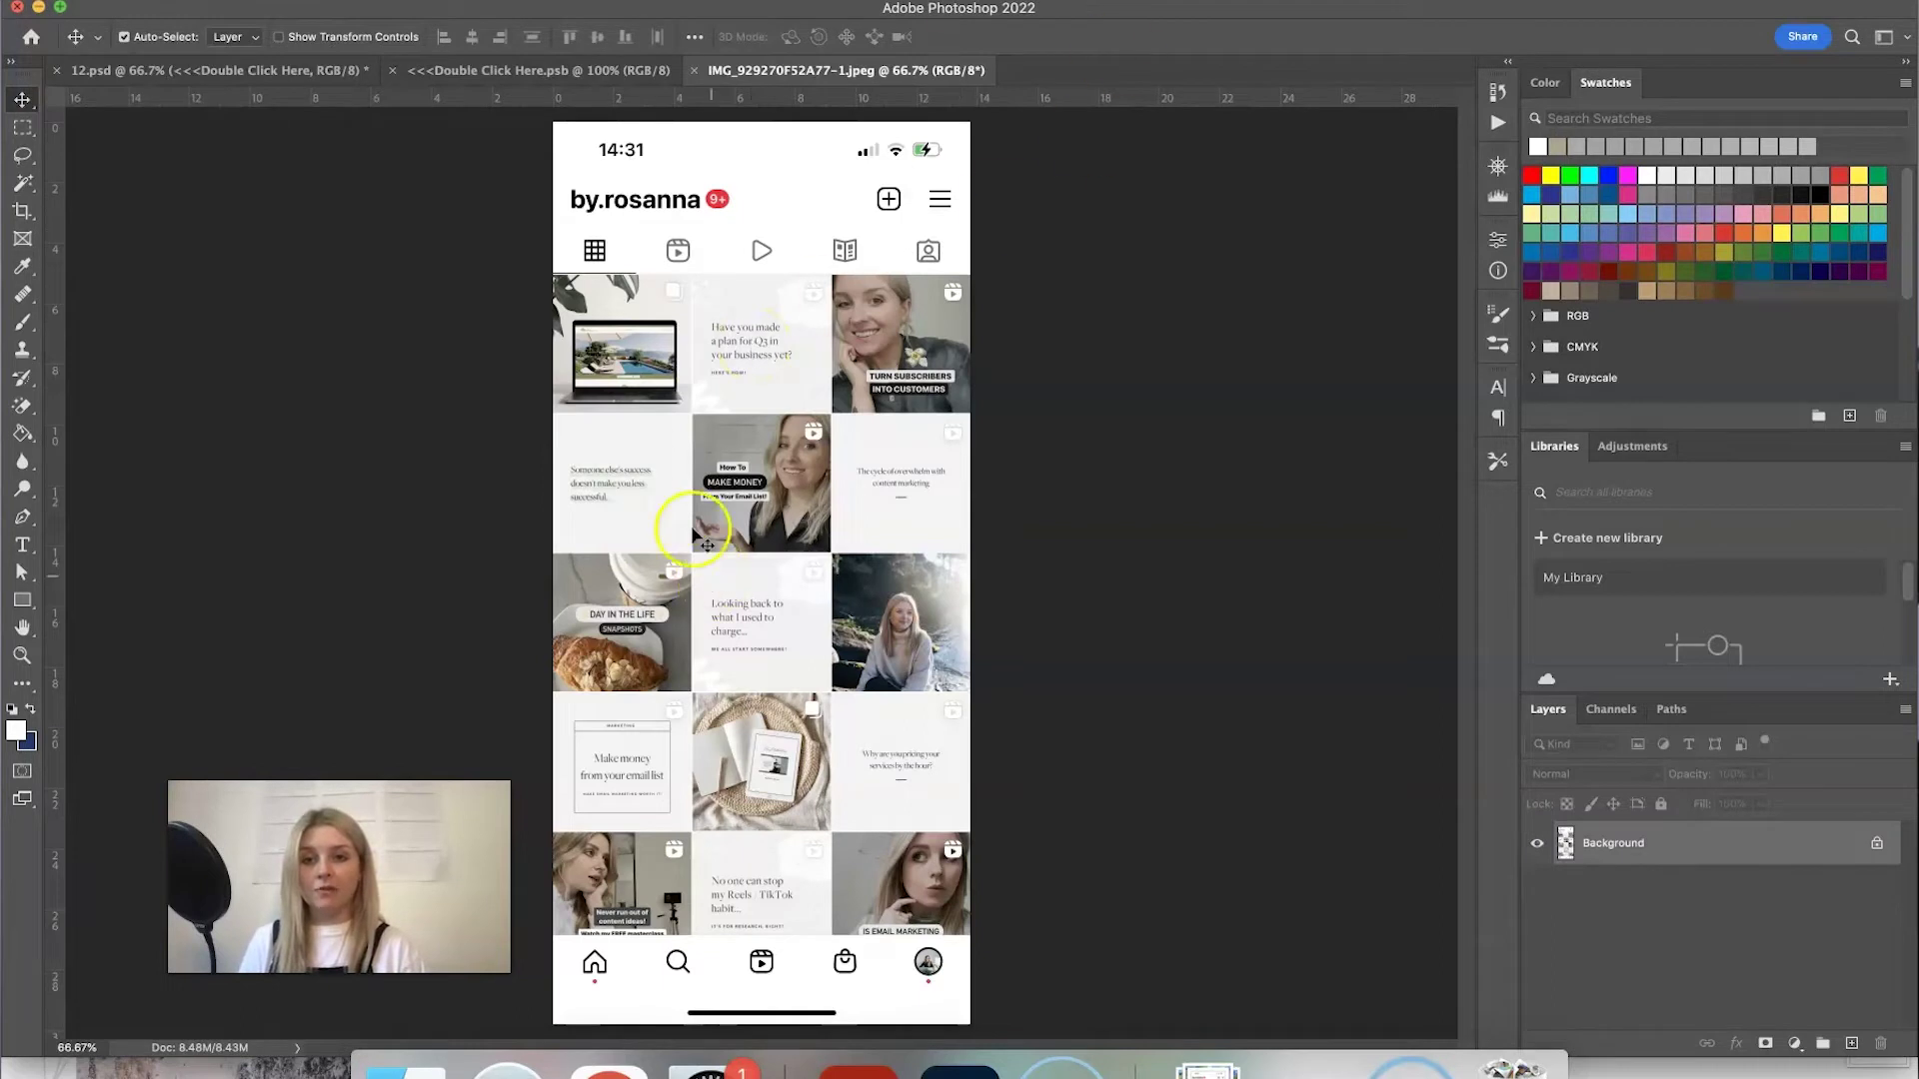
scroll(676, 513, "down", 3)
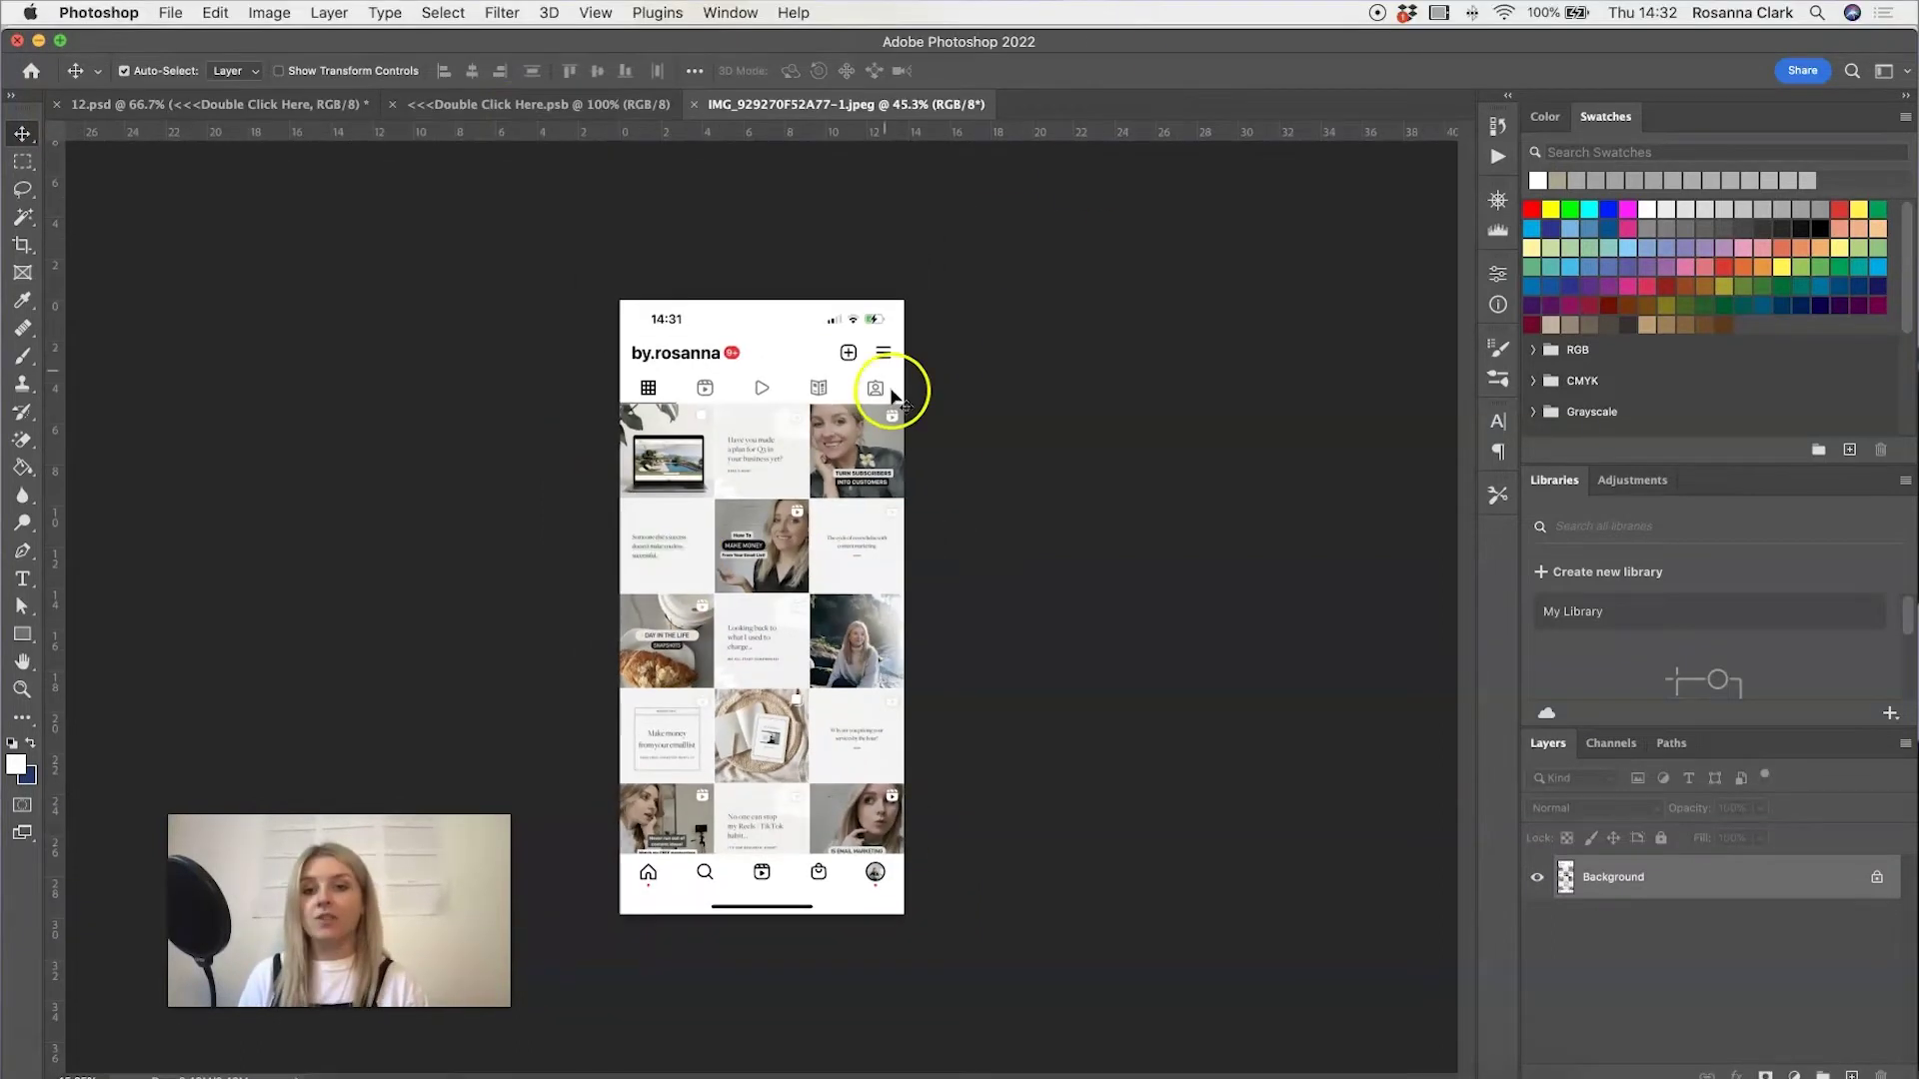
left_click(539, 104)
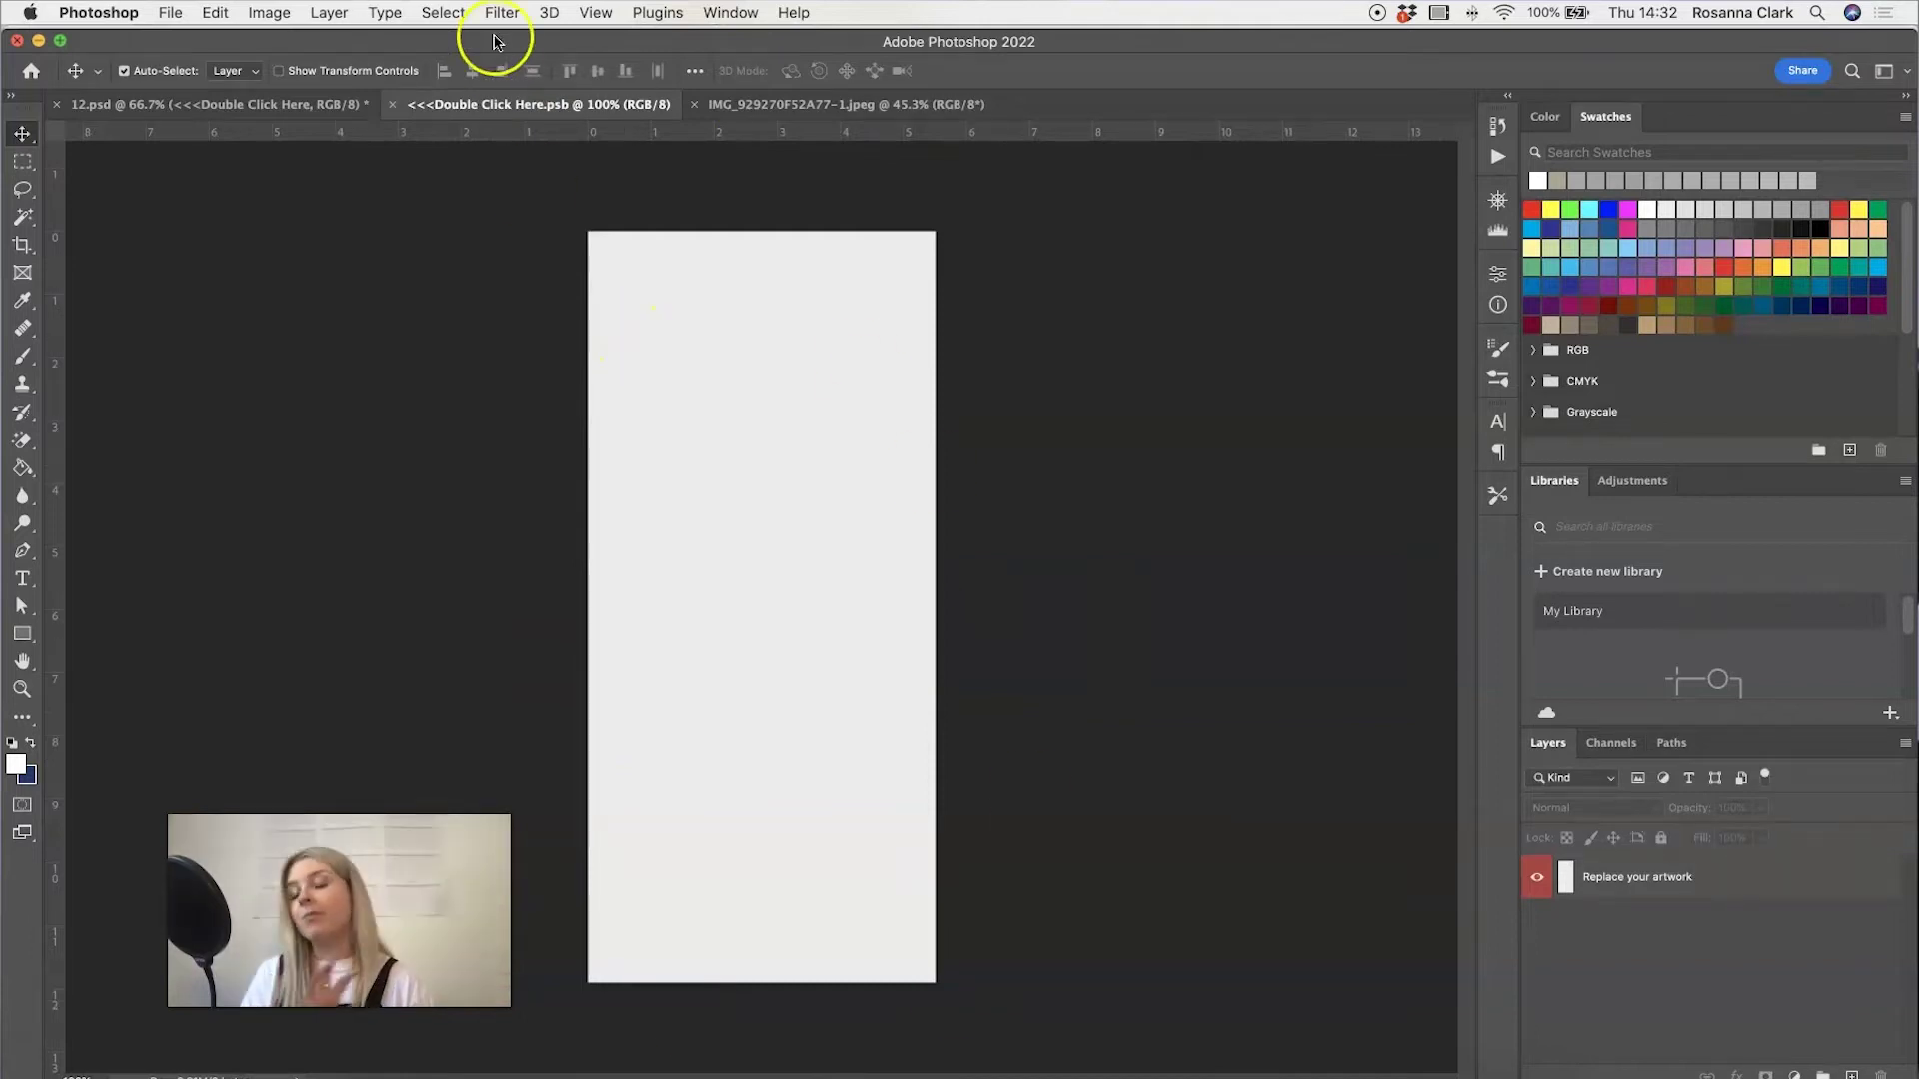
- Check the screen artwork's dimensions in Image Size (650 px wide) without changing anything
left_click(269, 12)
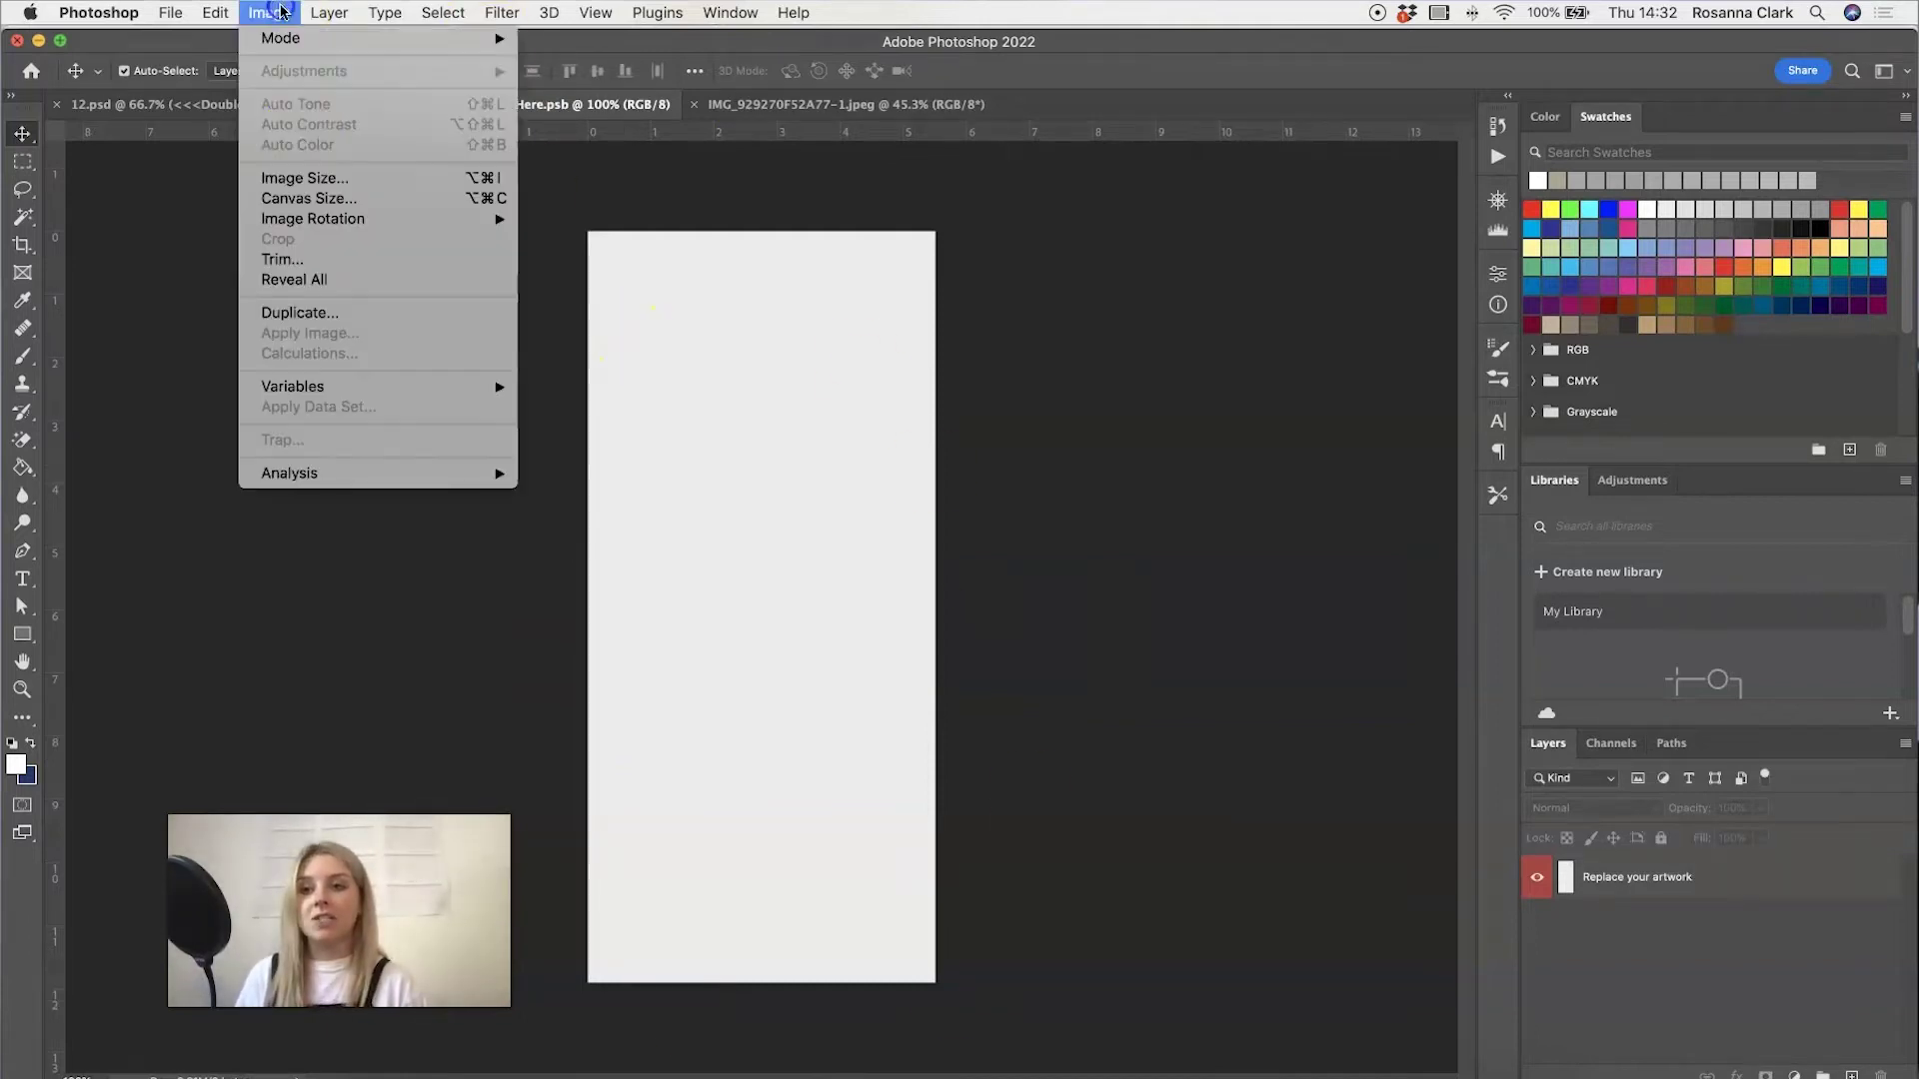
left_click(290, 178)
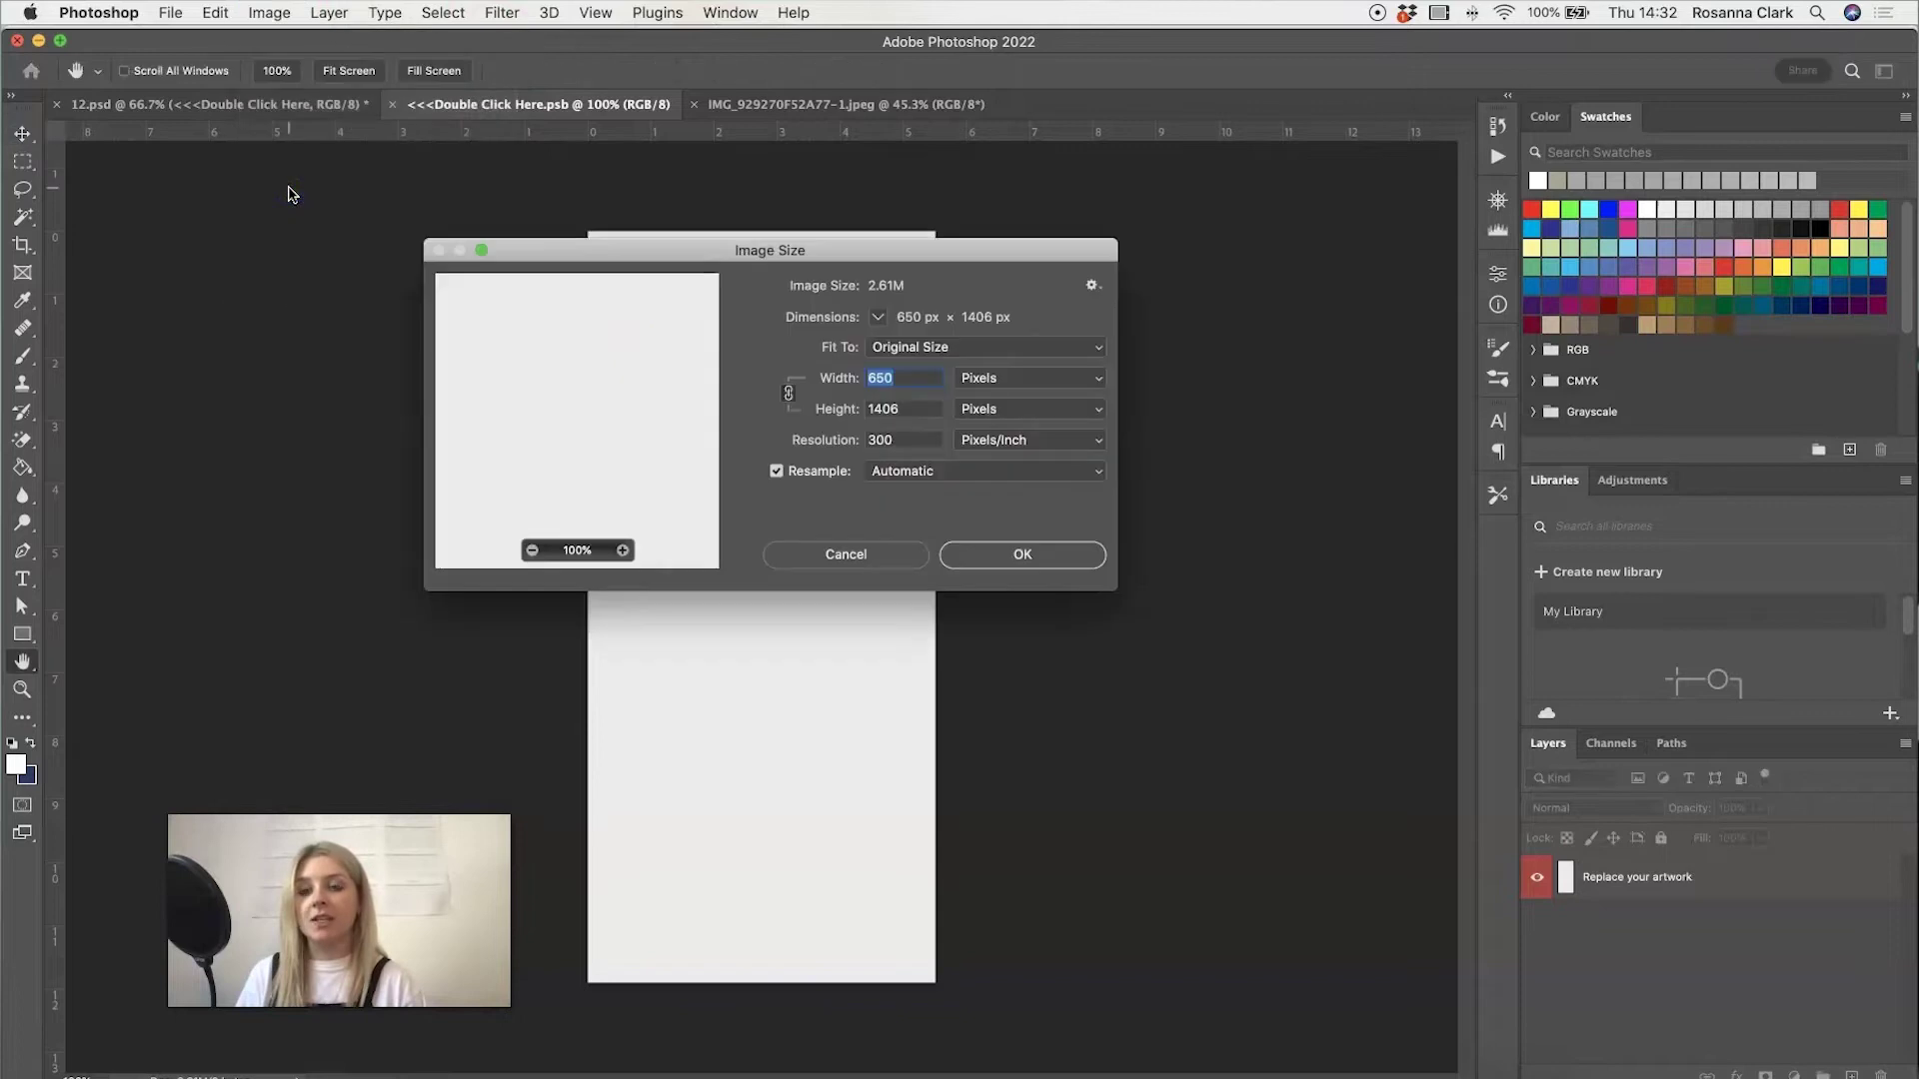
left_click(851, 553)
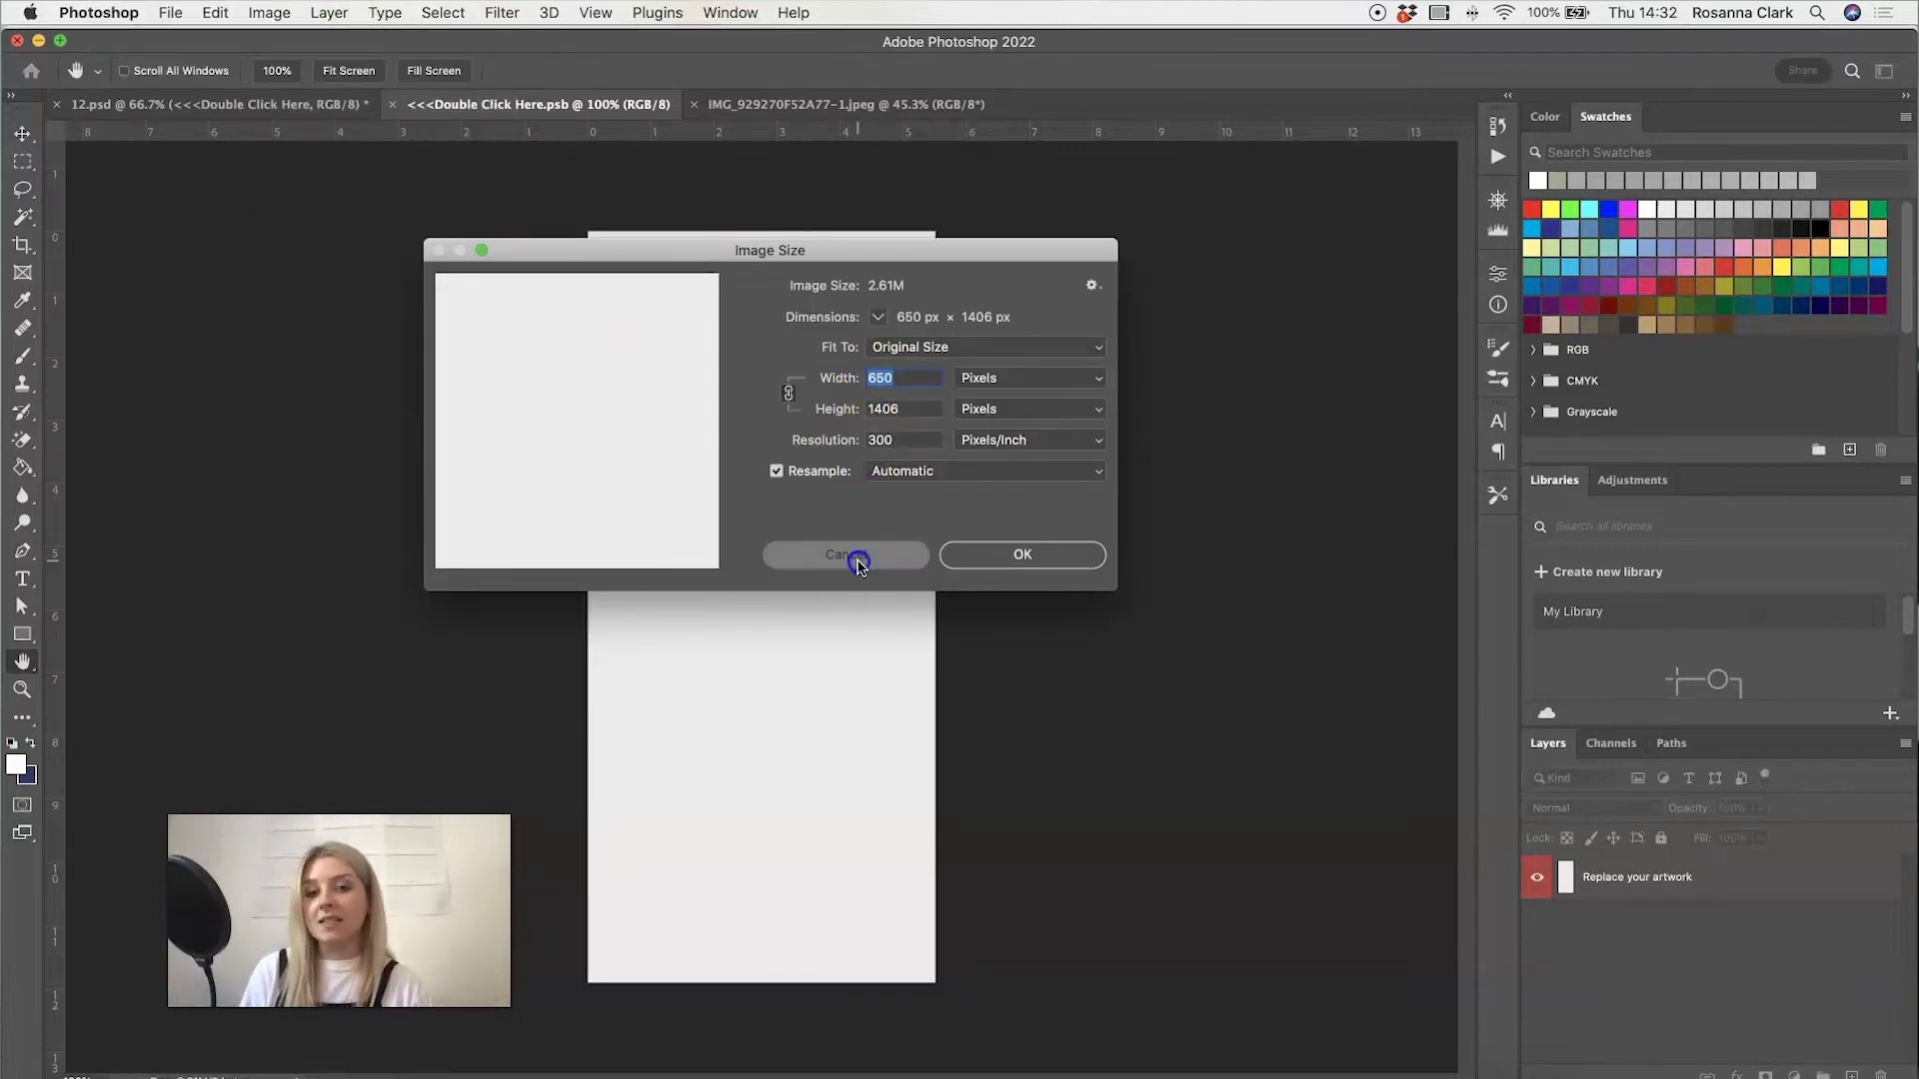
- Resize the Instagram screenshot JPEG to a width of 650 px
left_click(749, 104)
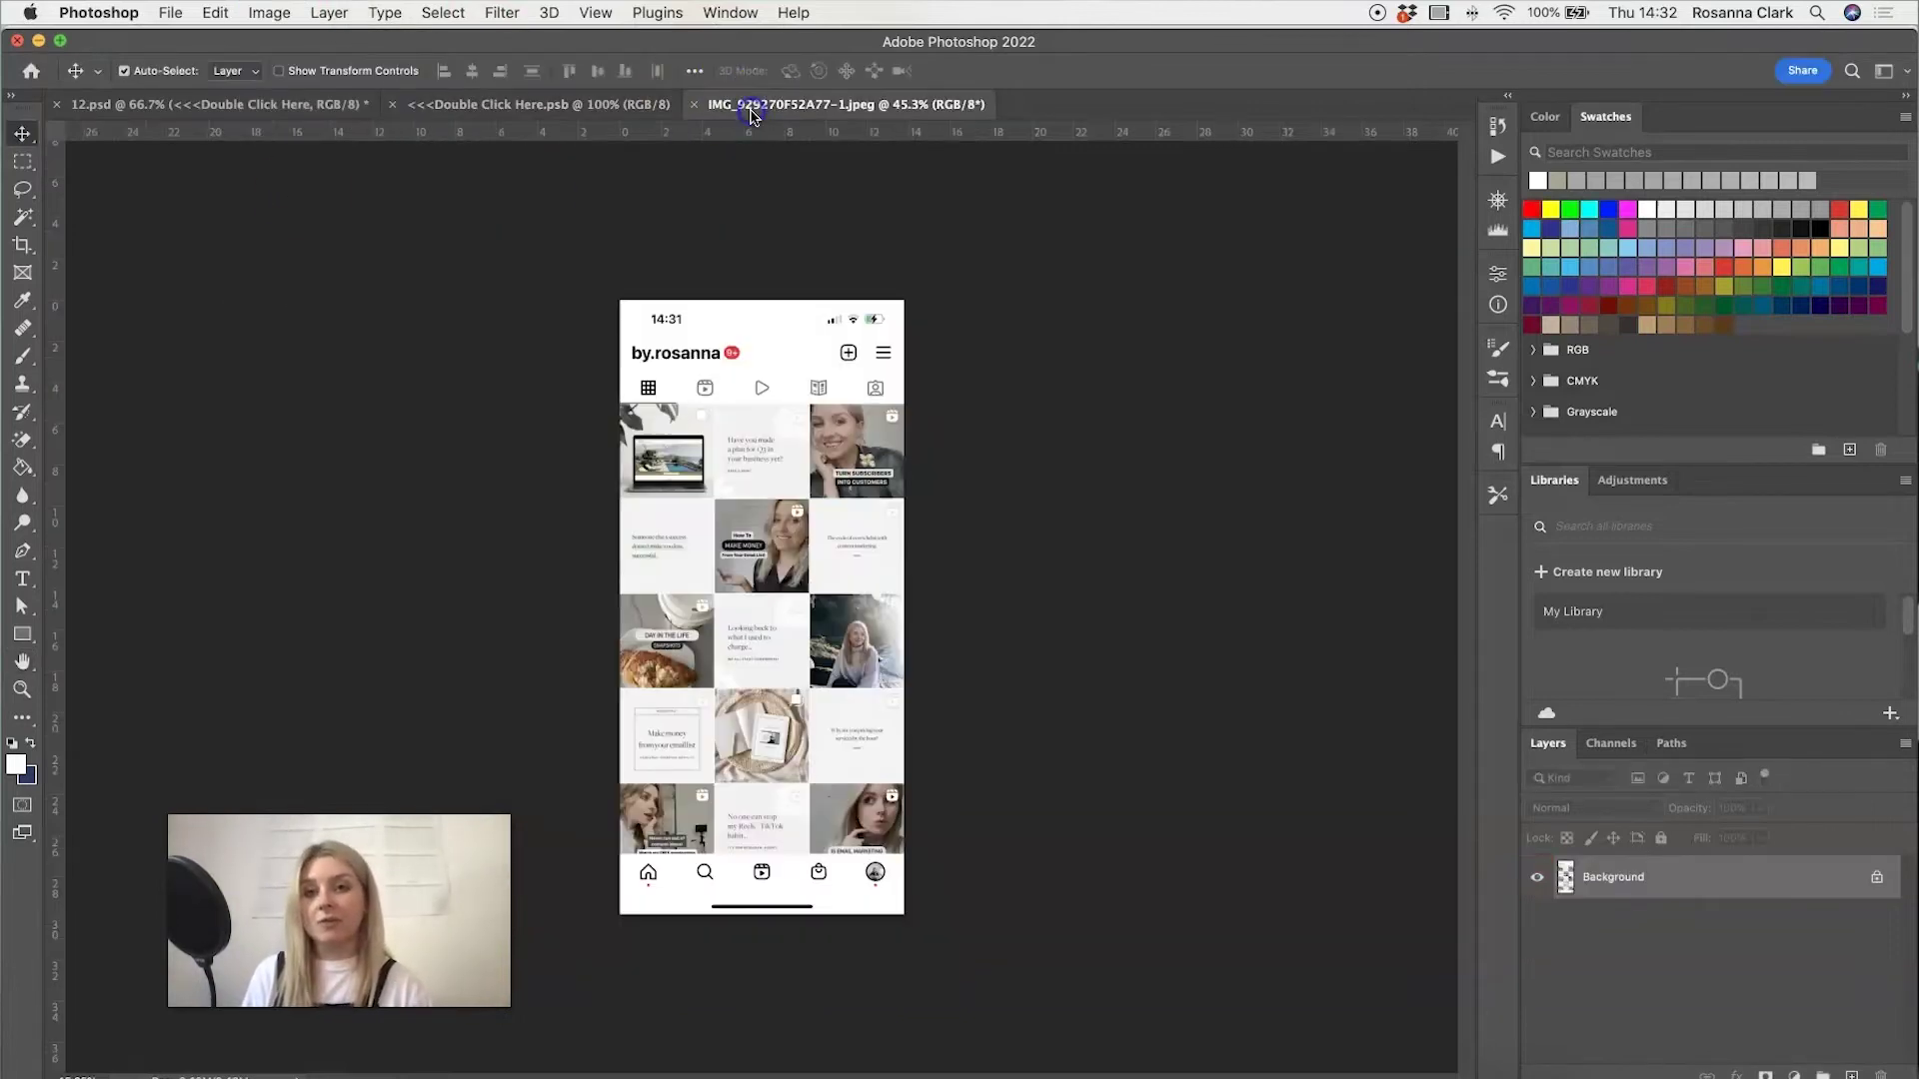
left_click(268, 12)
left_click(300, 178)
type("650")
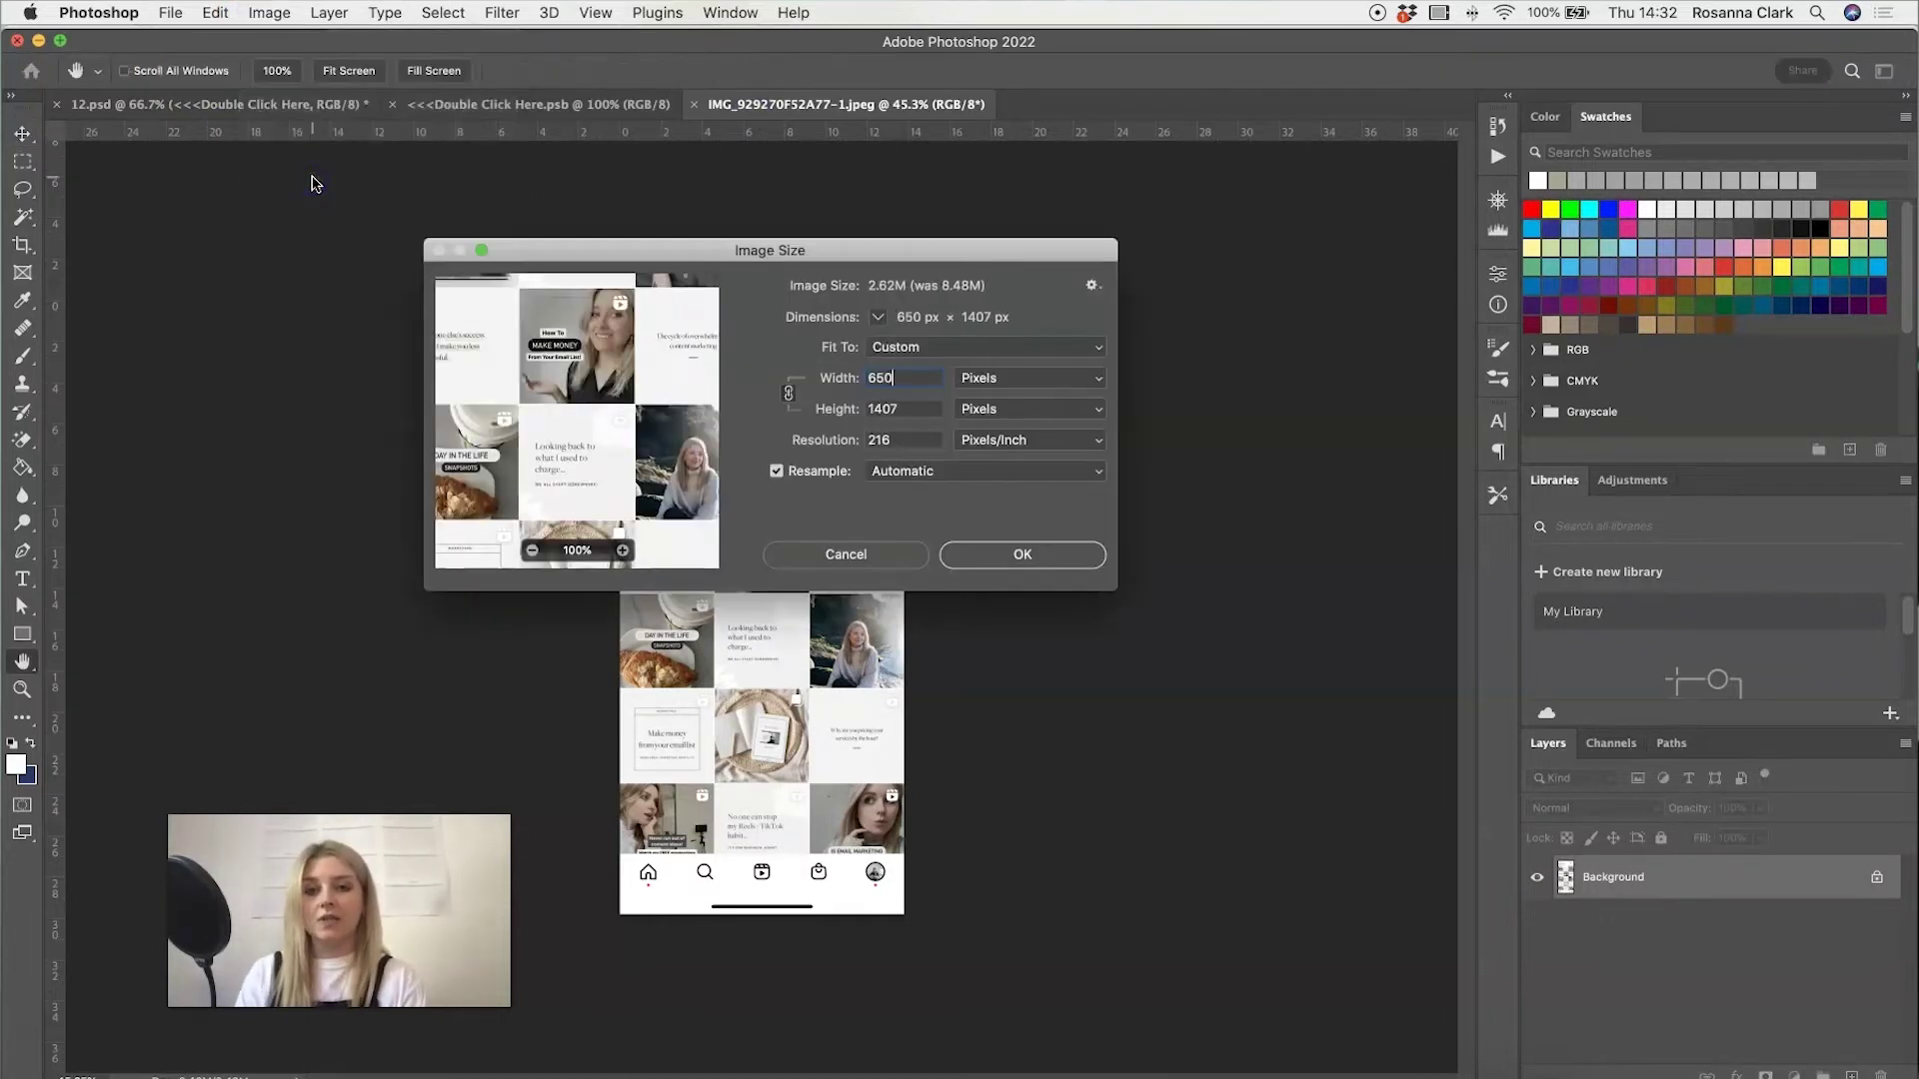
key("Return")
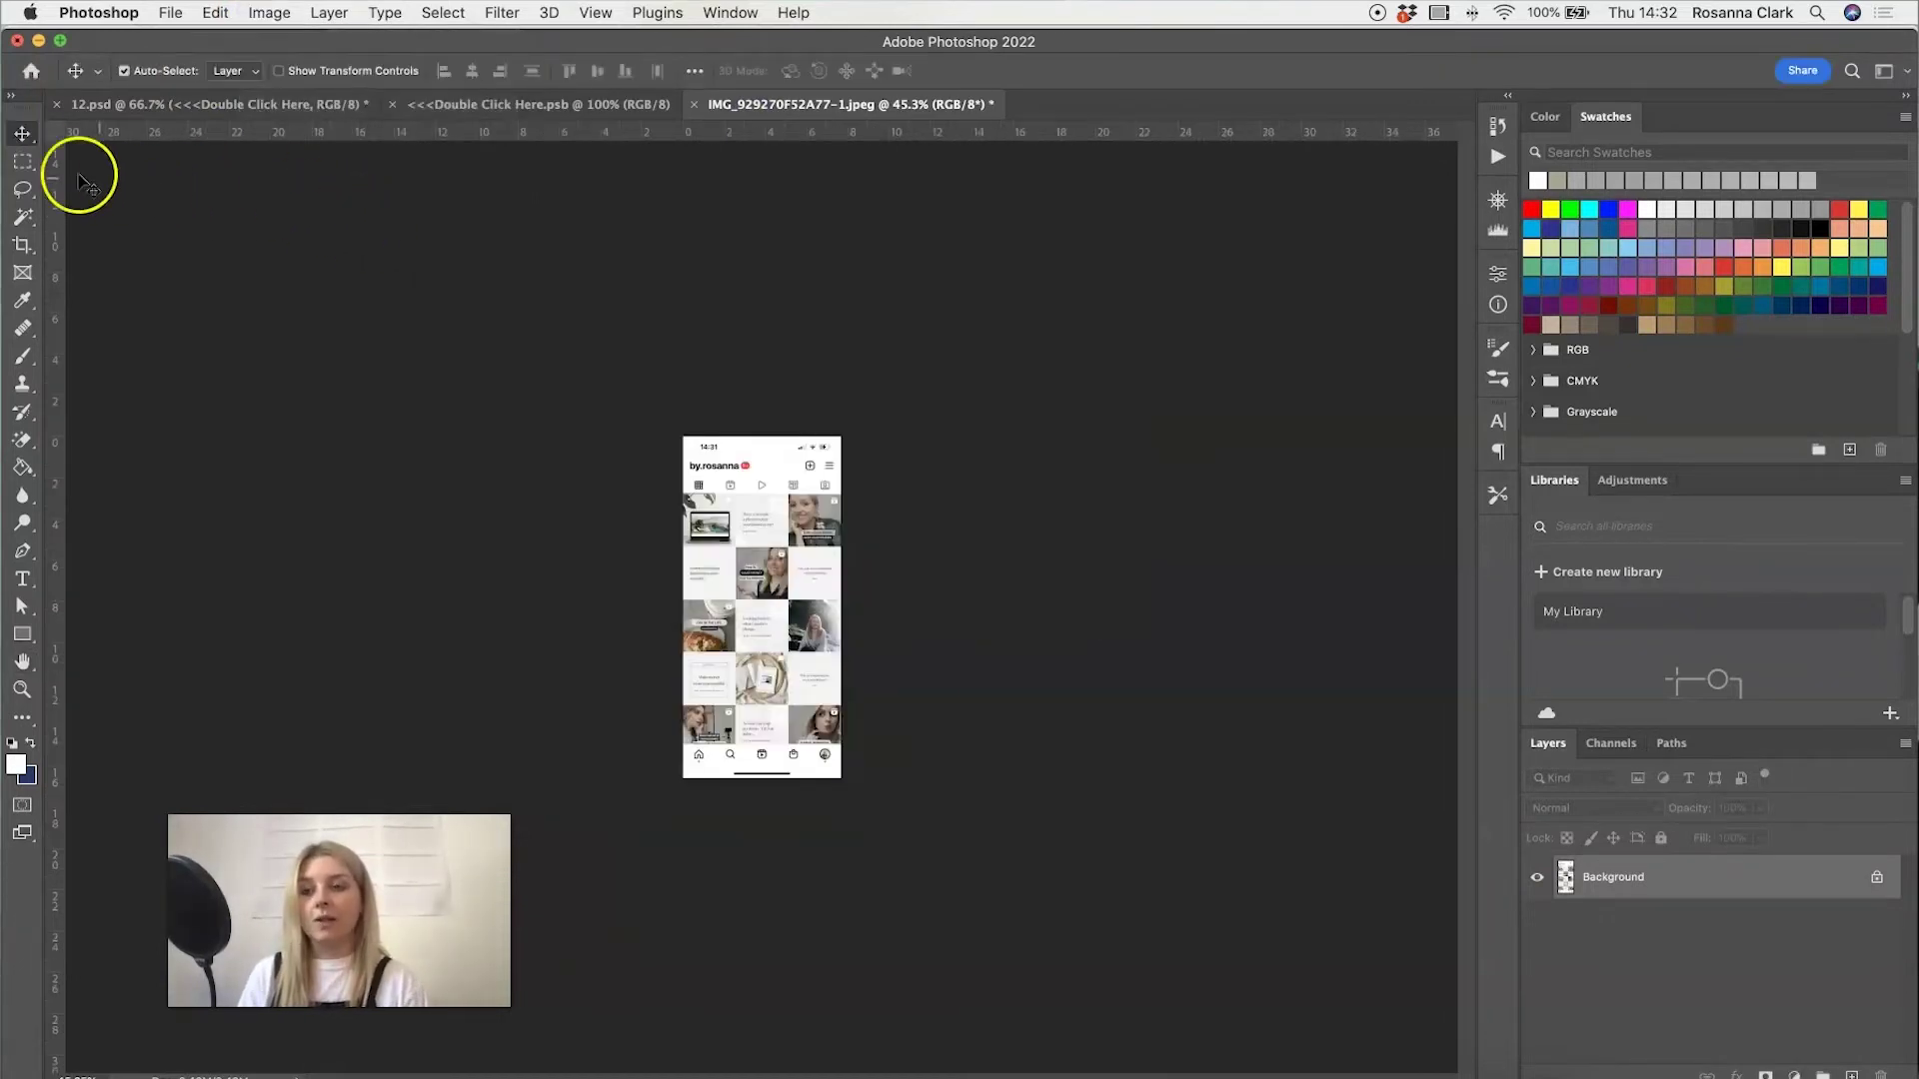
left_click(20, 162)
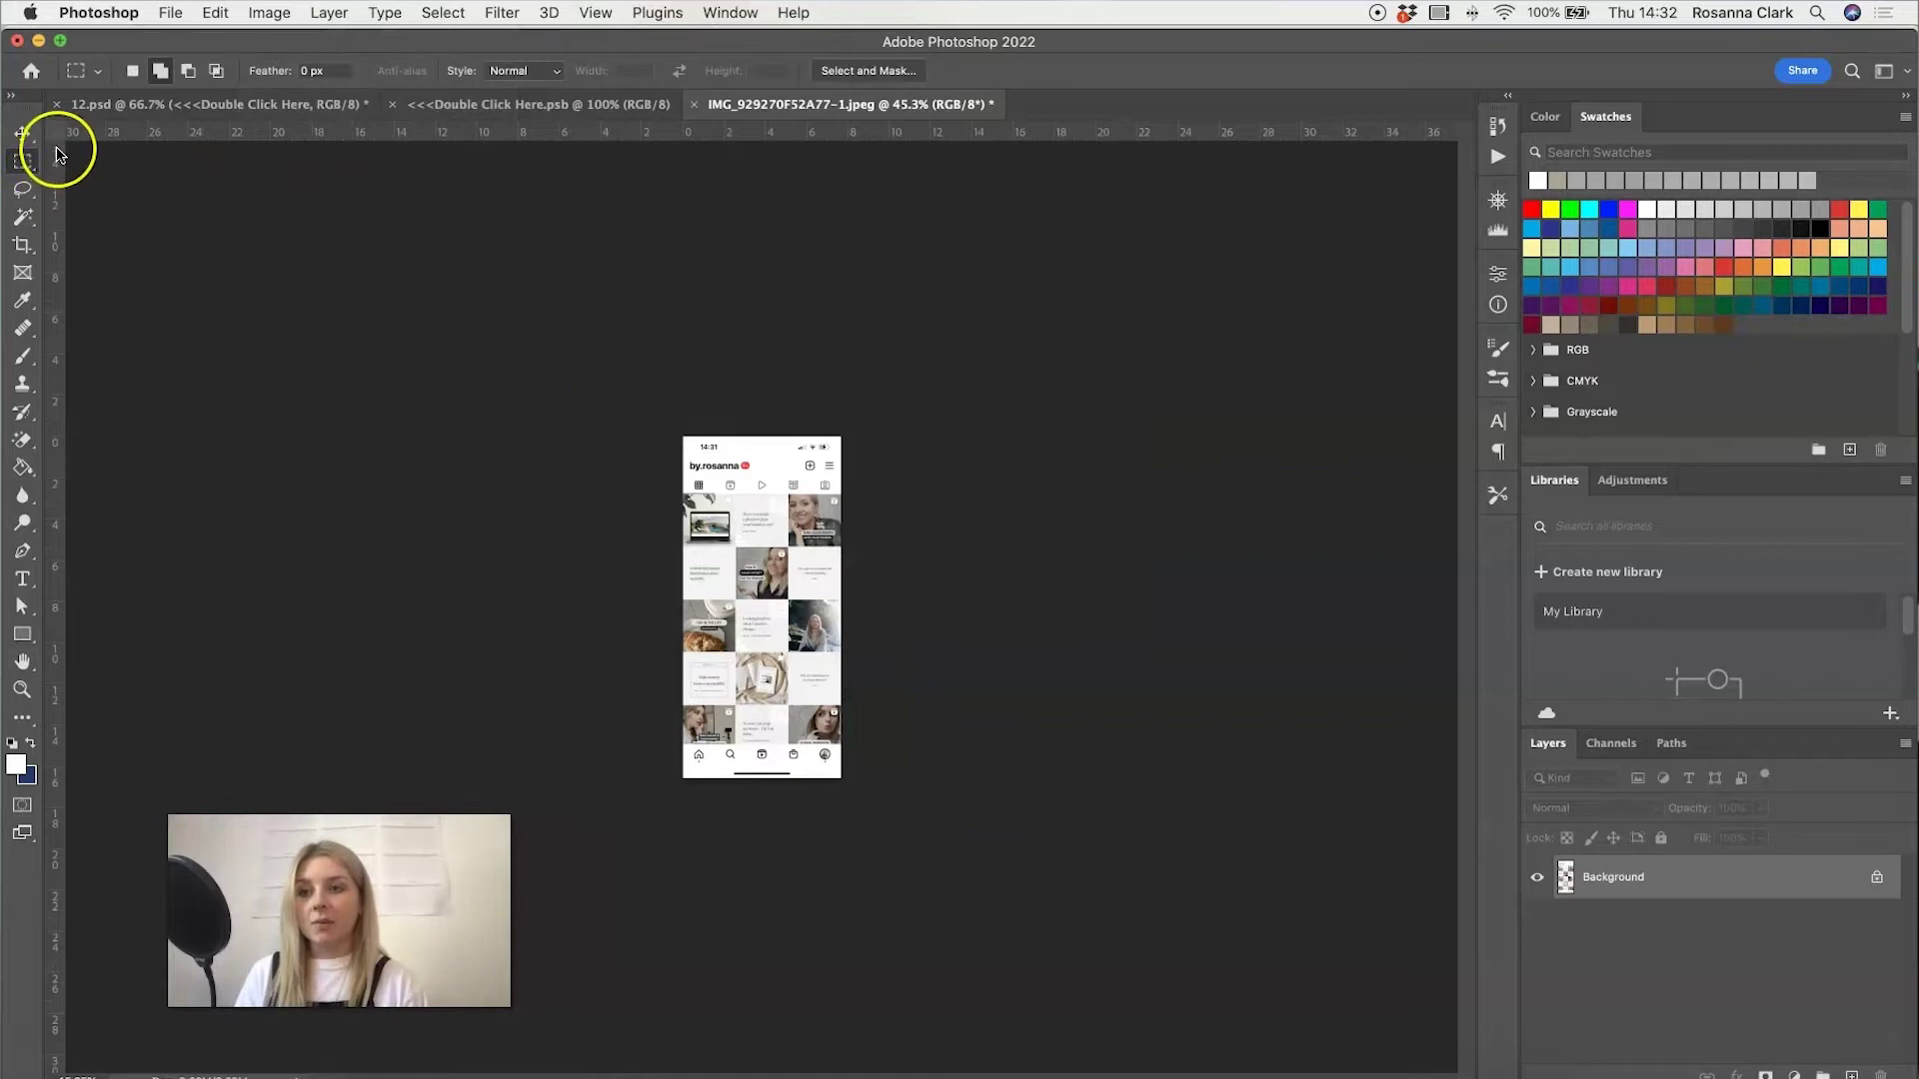
left_click_drag(607, 377, 1063, 1004)
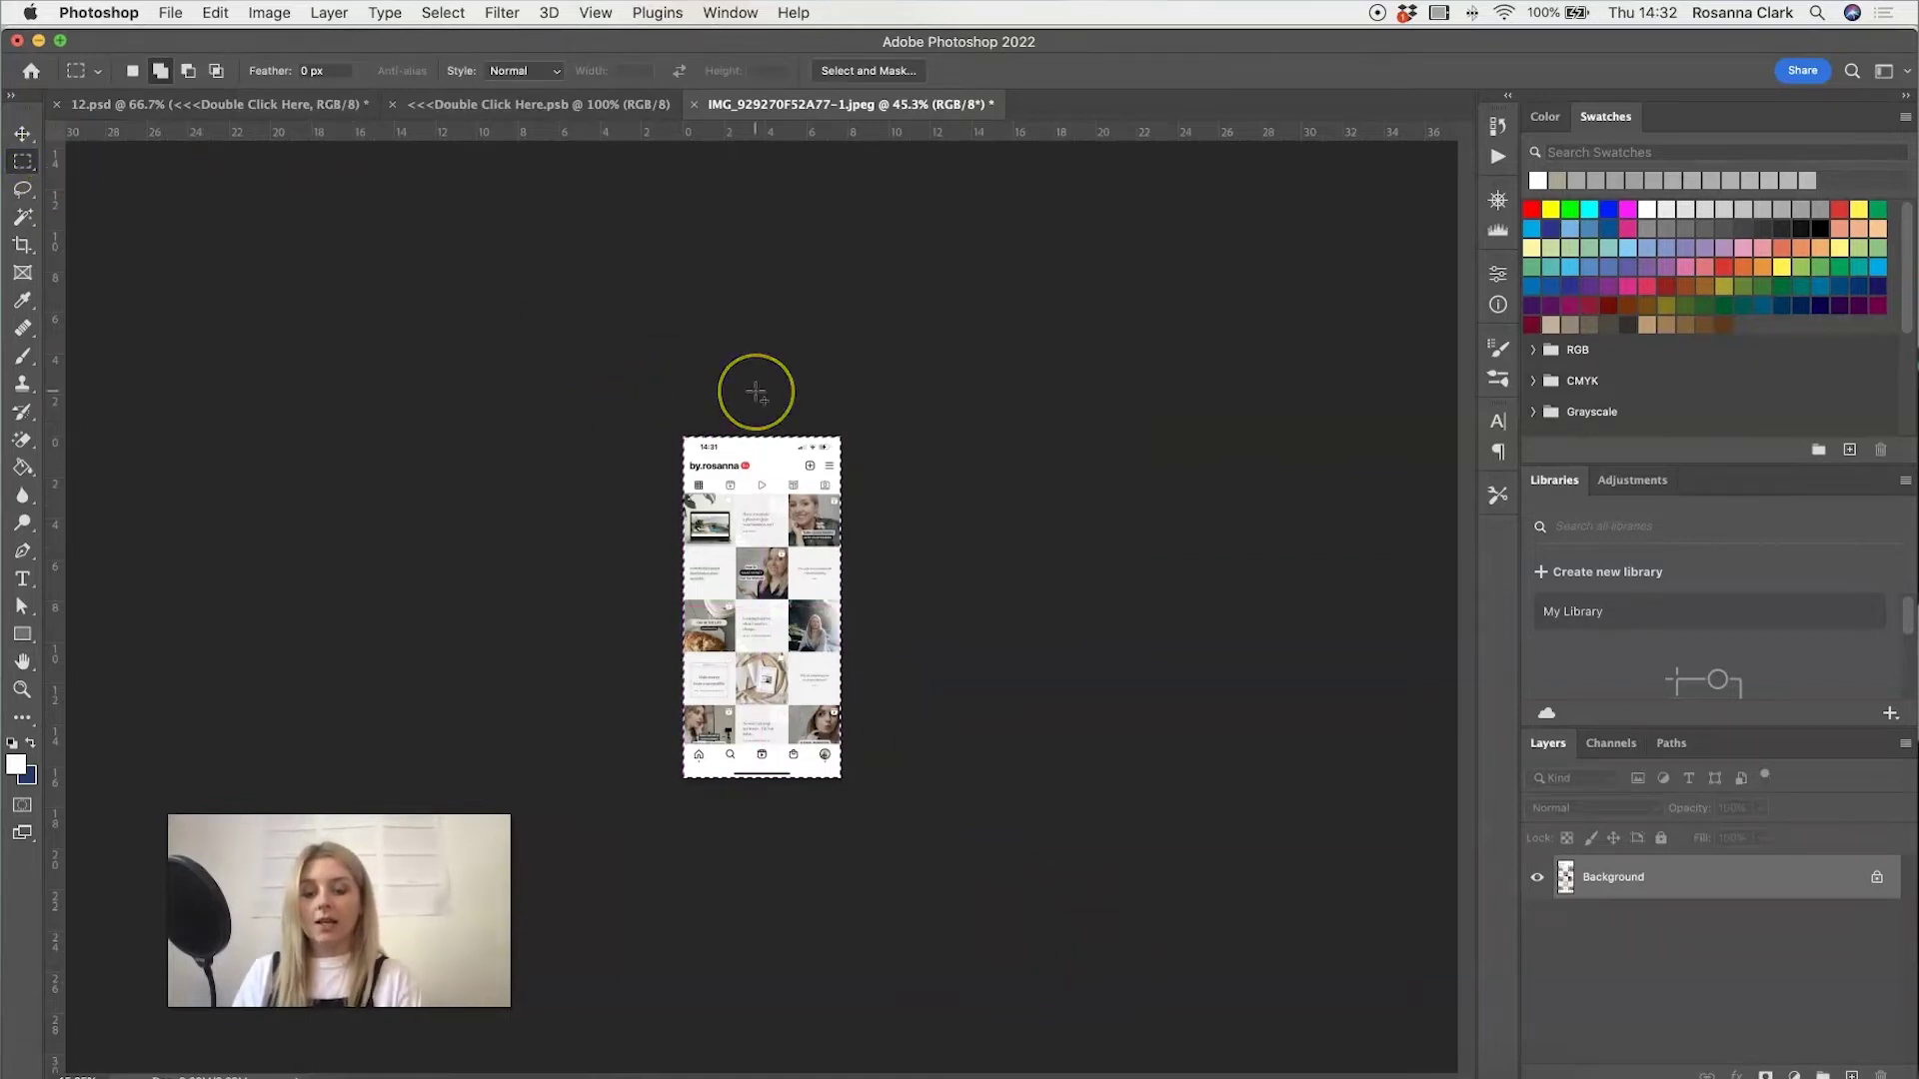
key("super+c")
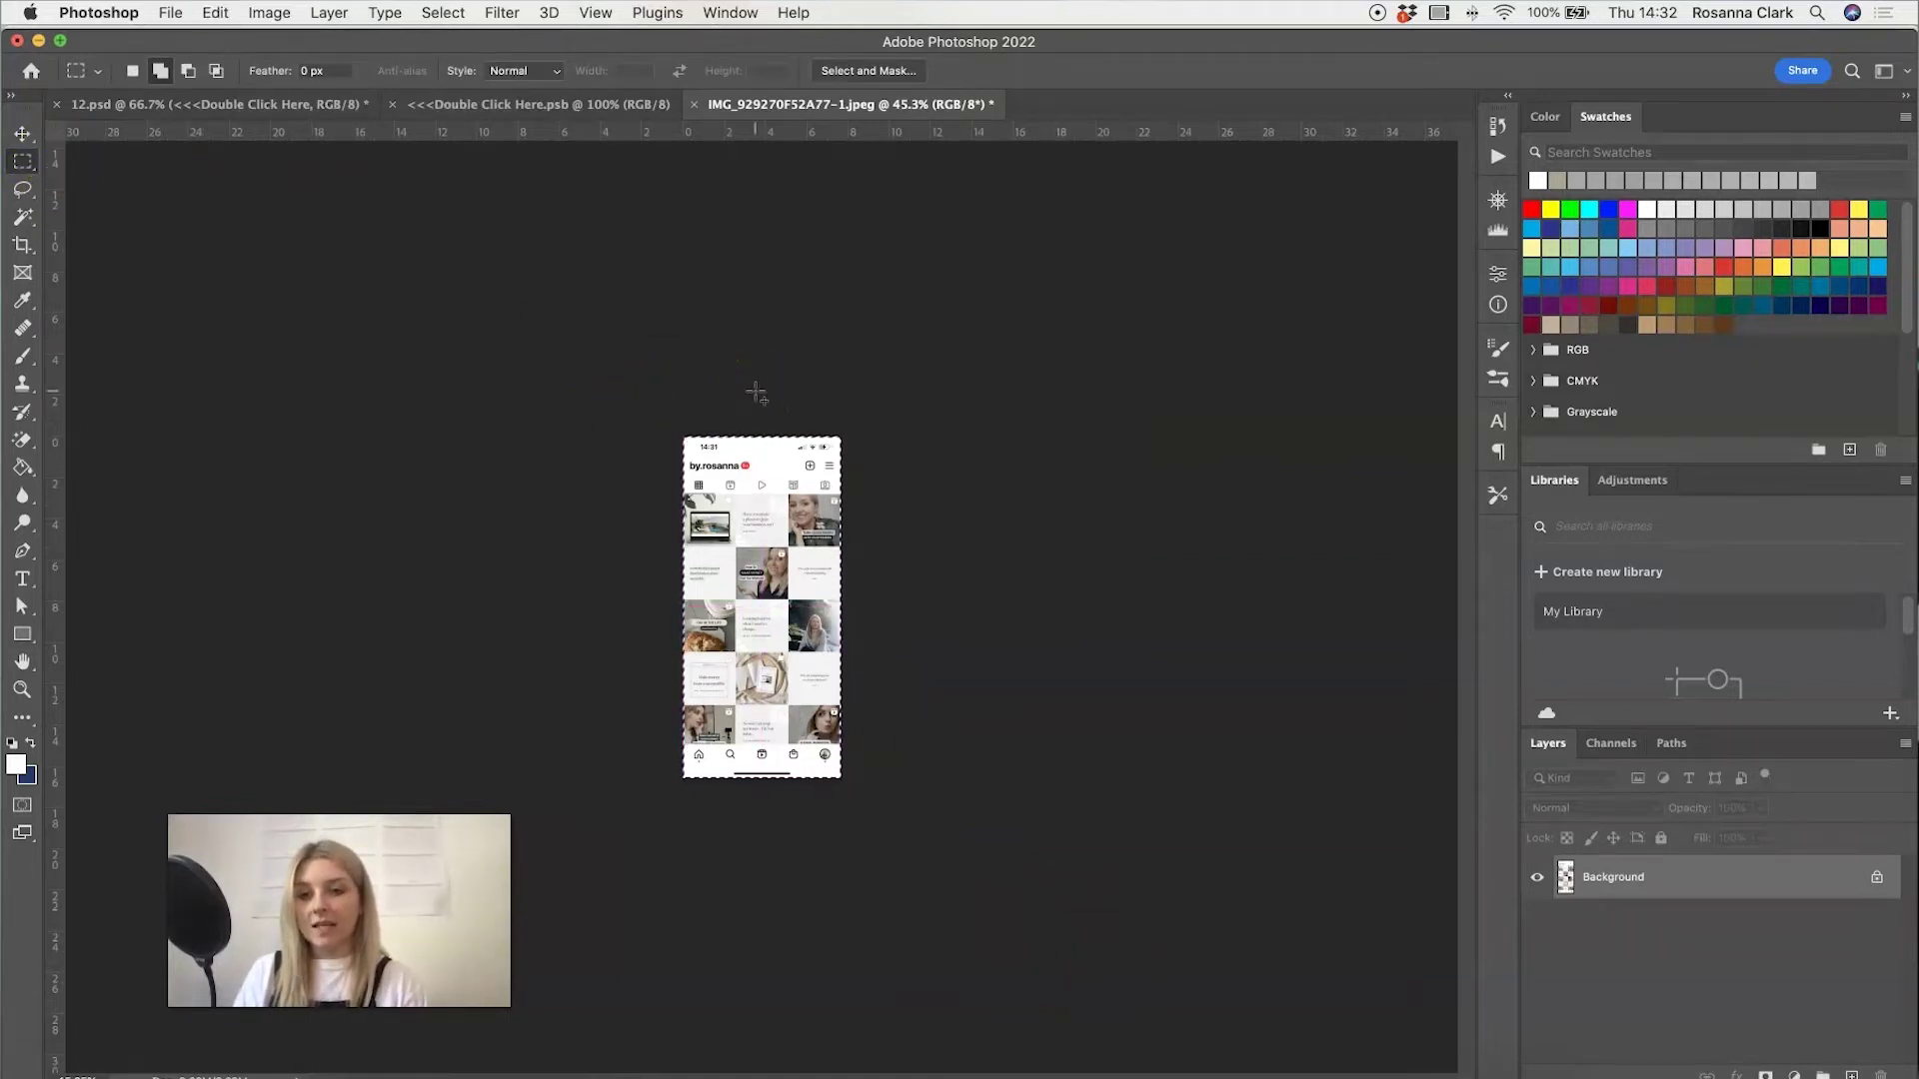
left_click(207, 14)
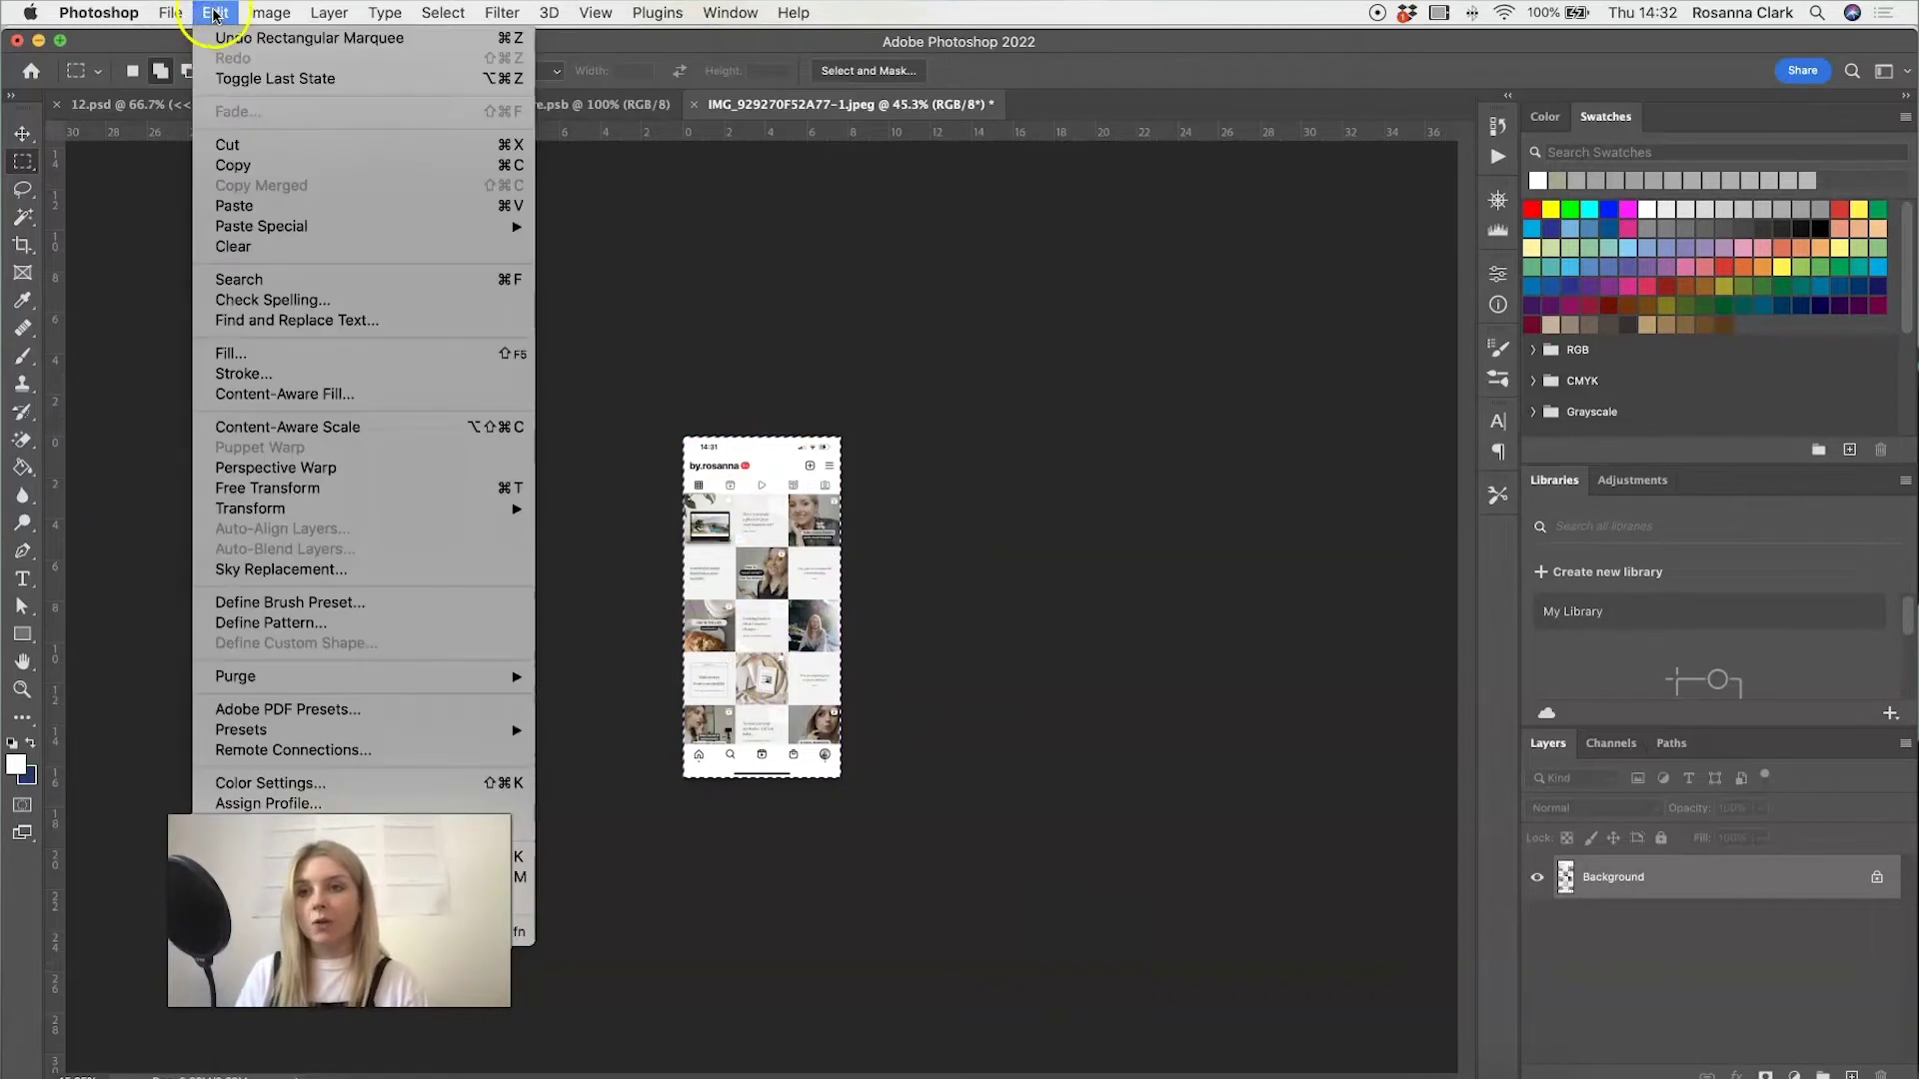
left_click(236, 165)
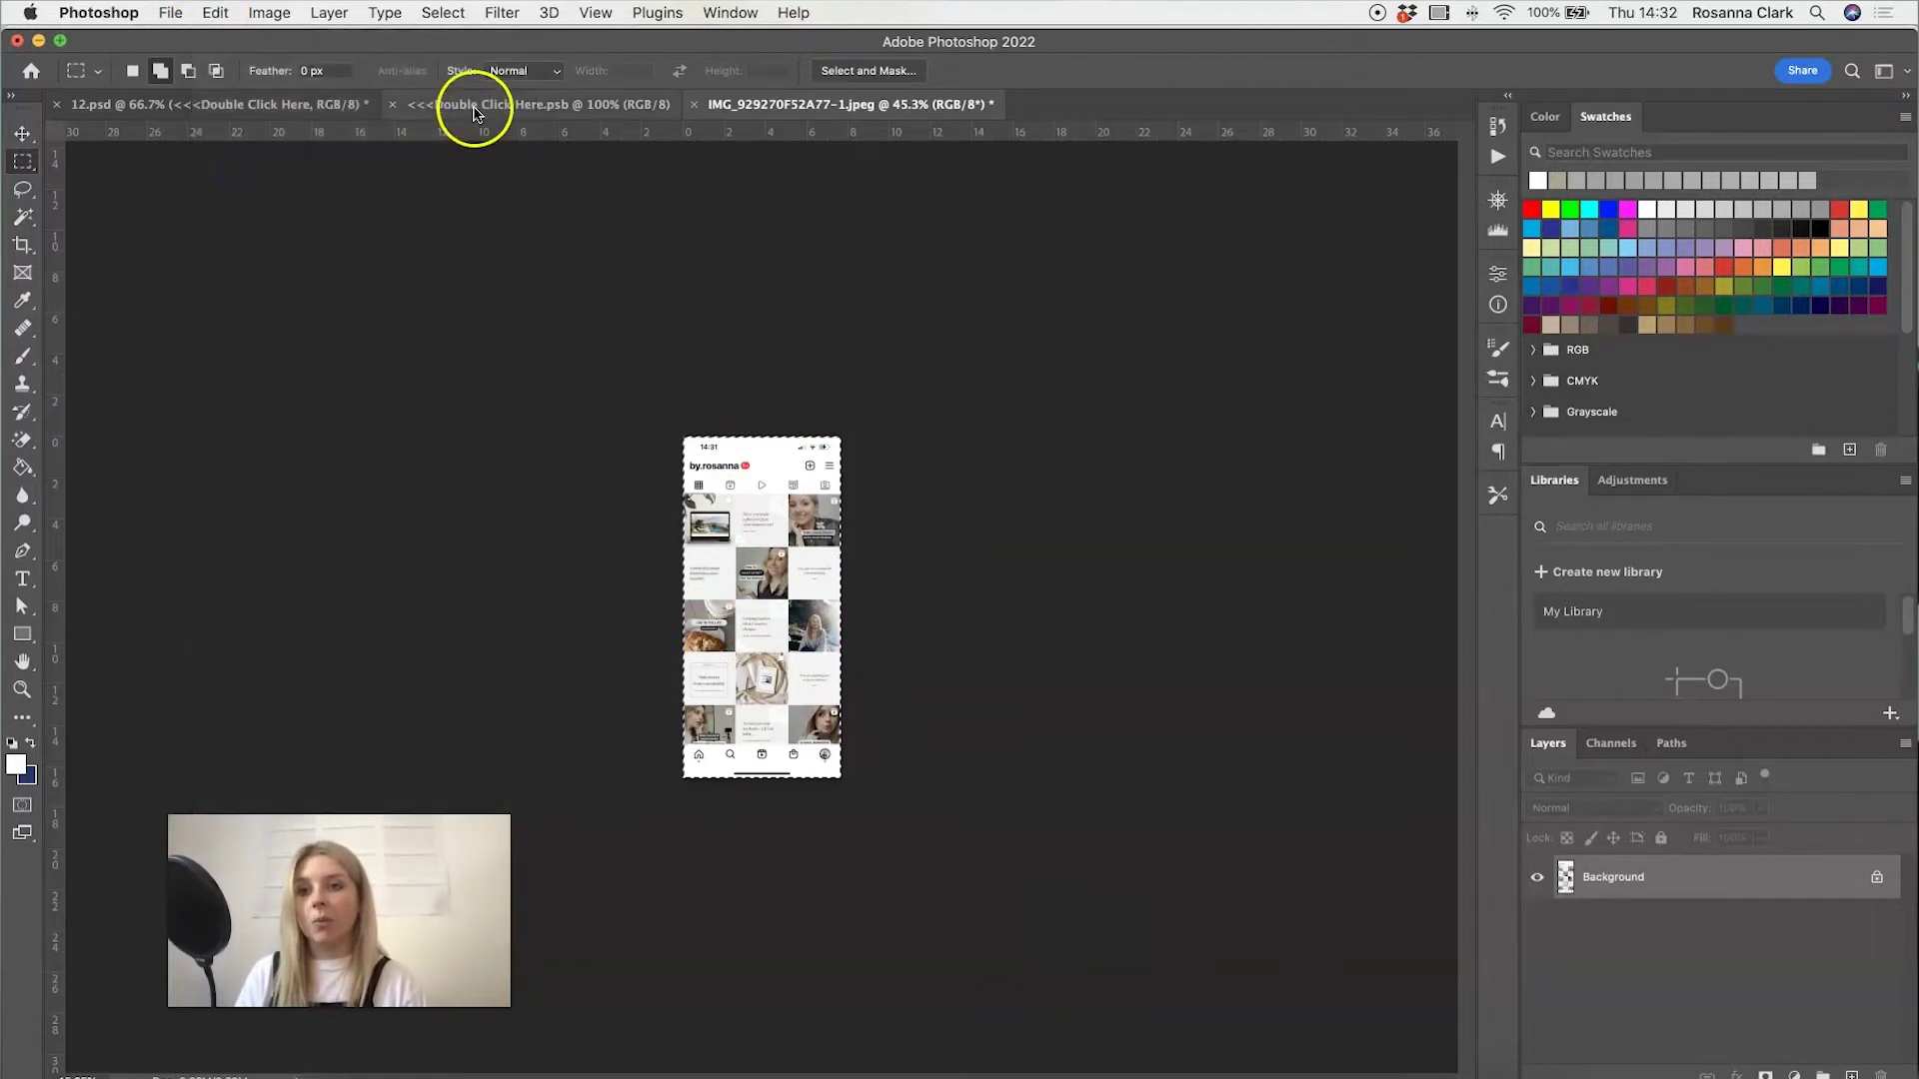
- Paste the Instagram screenshot as a new layer into the '<<<Double Click Here.psb' artwork
left_click(475, 106)
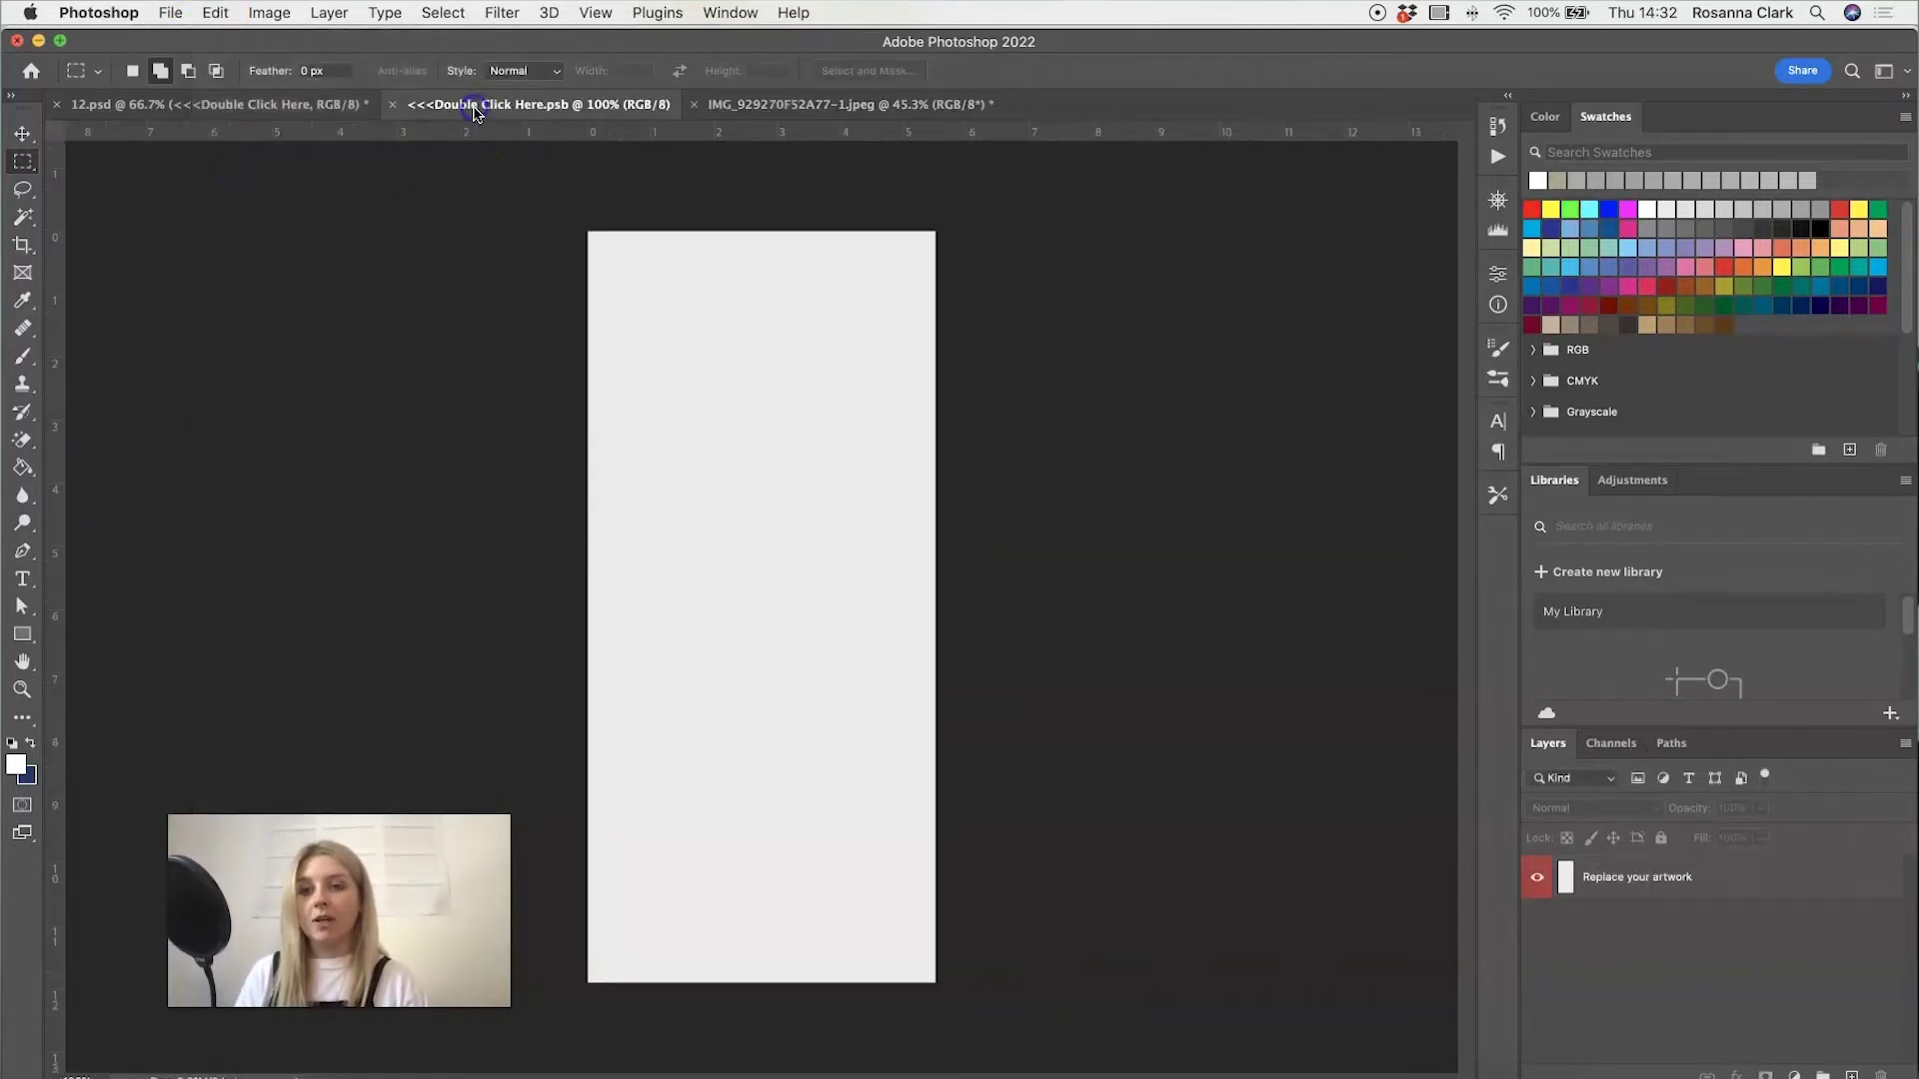
left_click(23, 133)
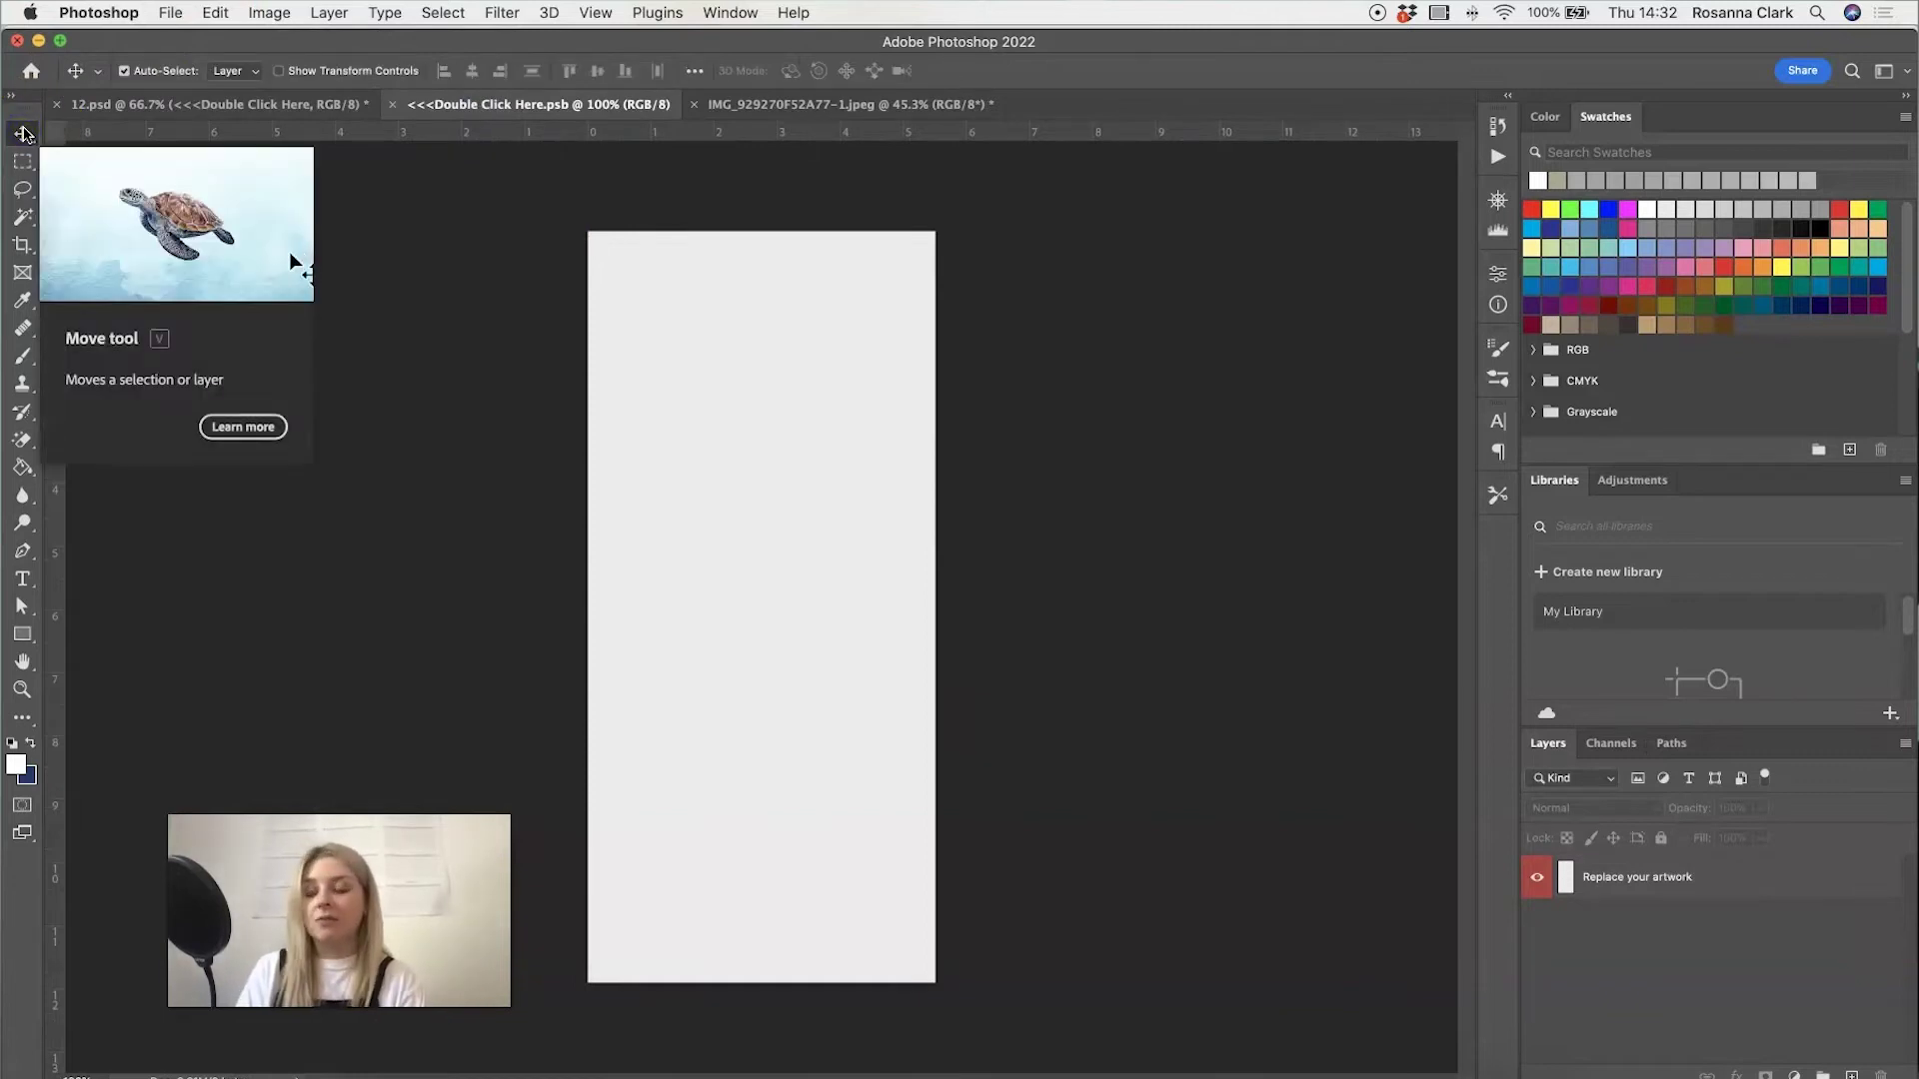
left_click(215, 12)
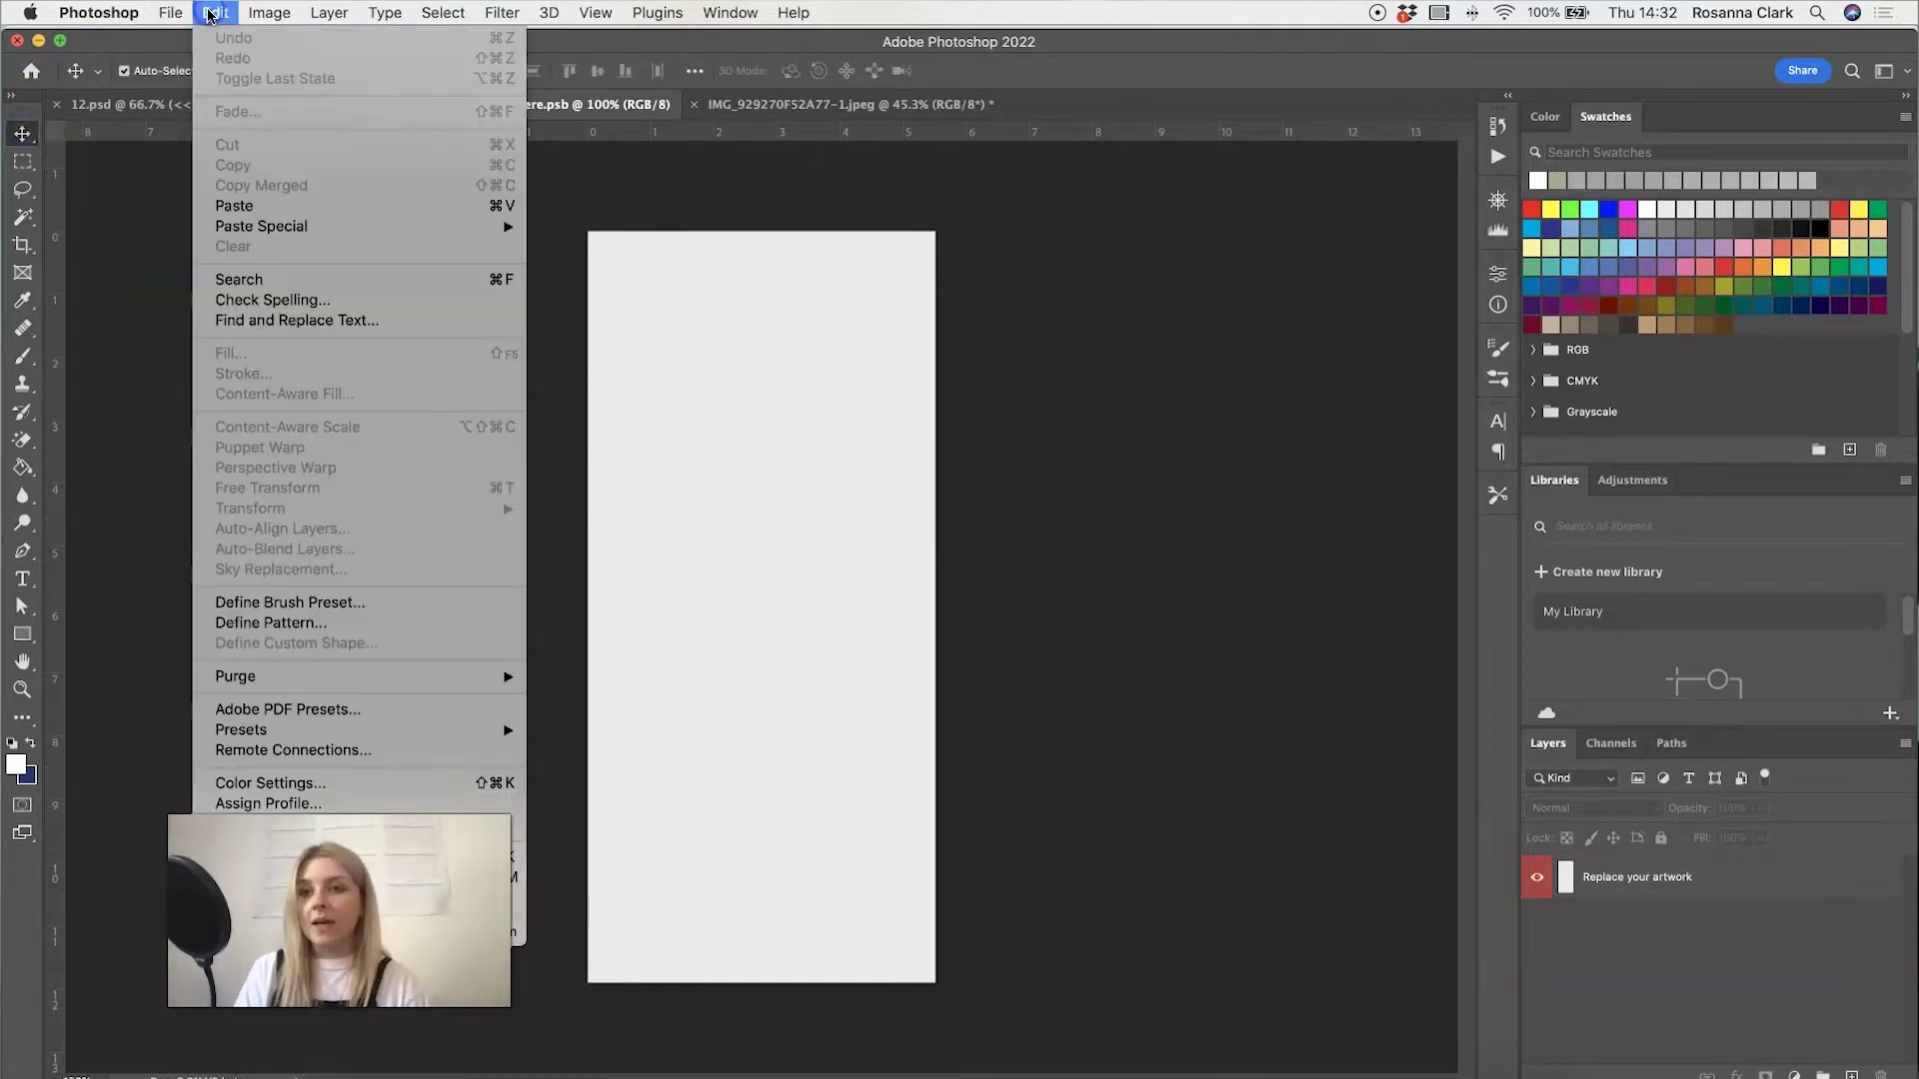
left_click(238, 206)
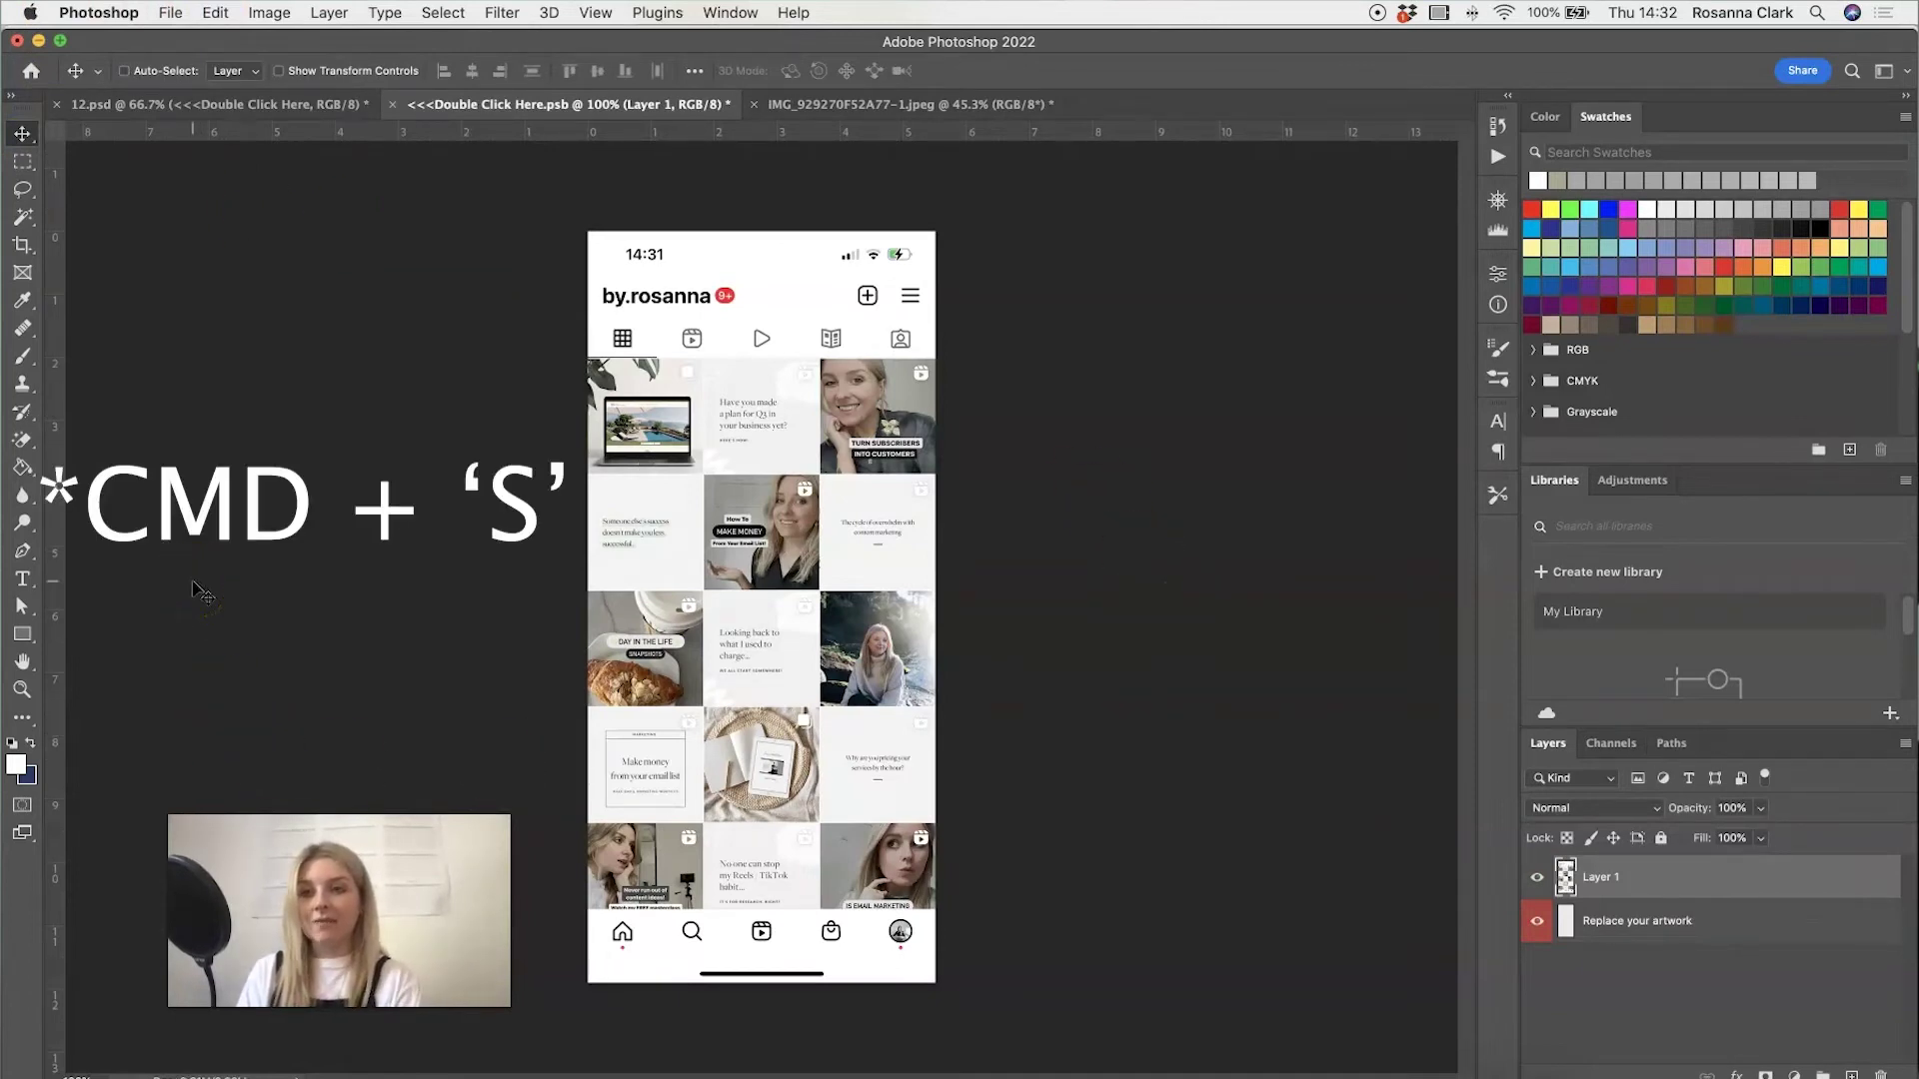
- Save the screen artwork so the 12.psd phone mockup updates
left_click(170, 12)
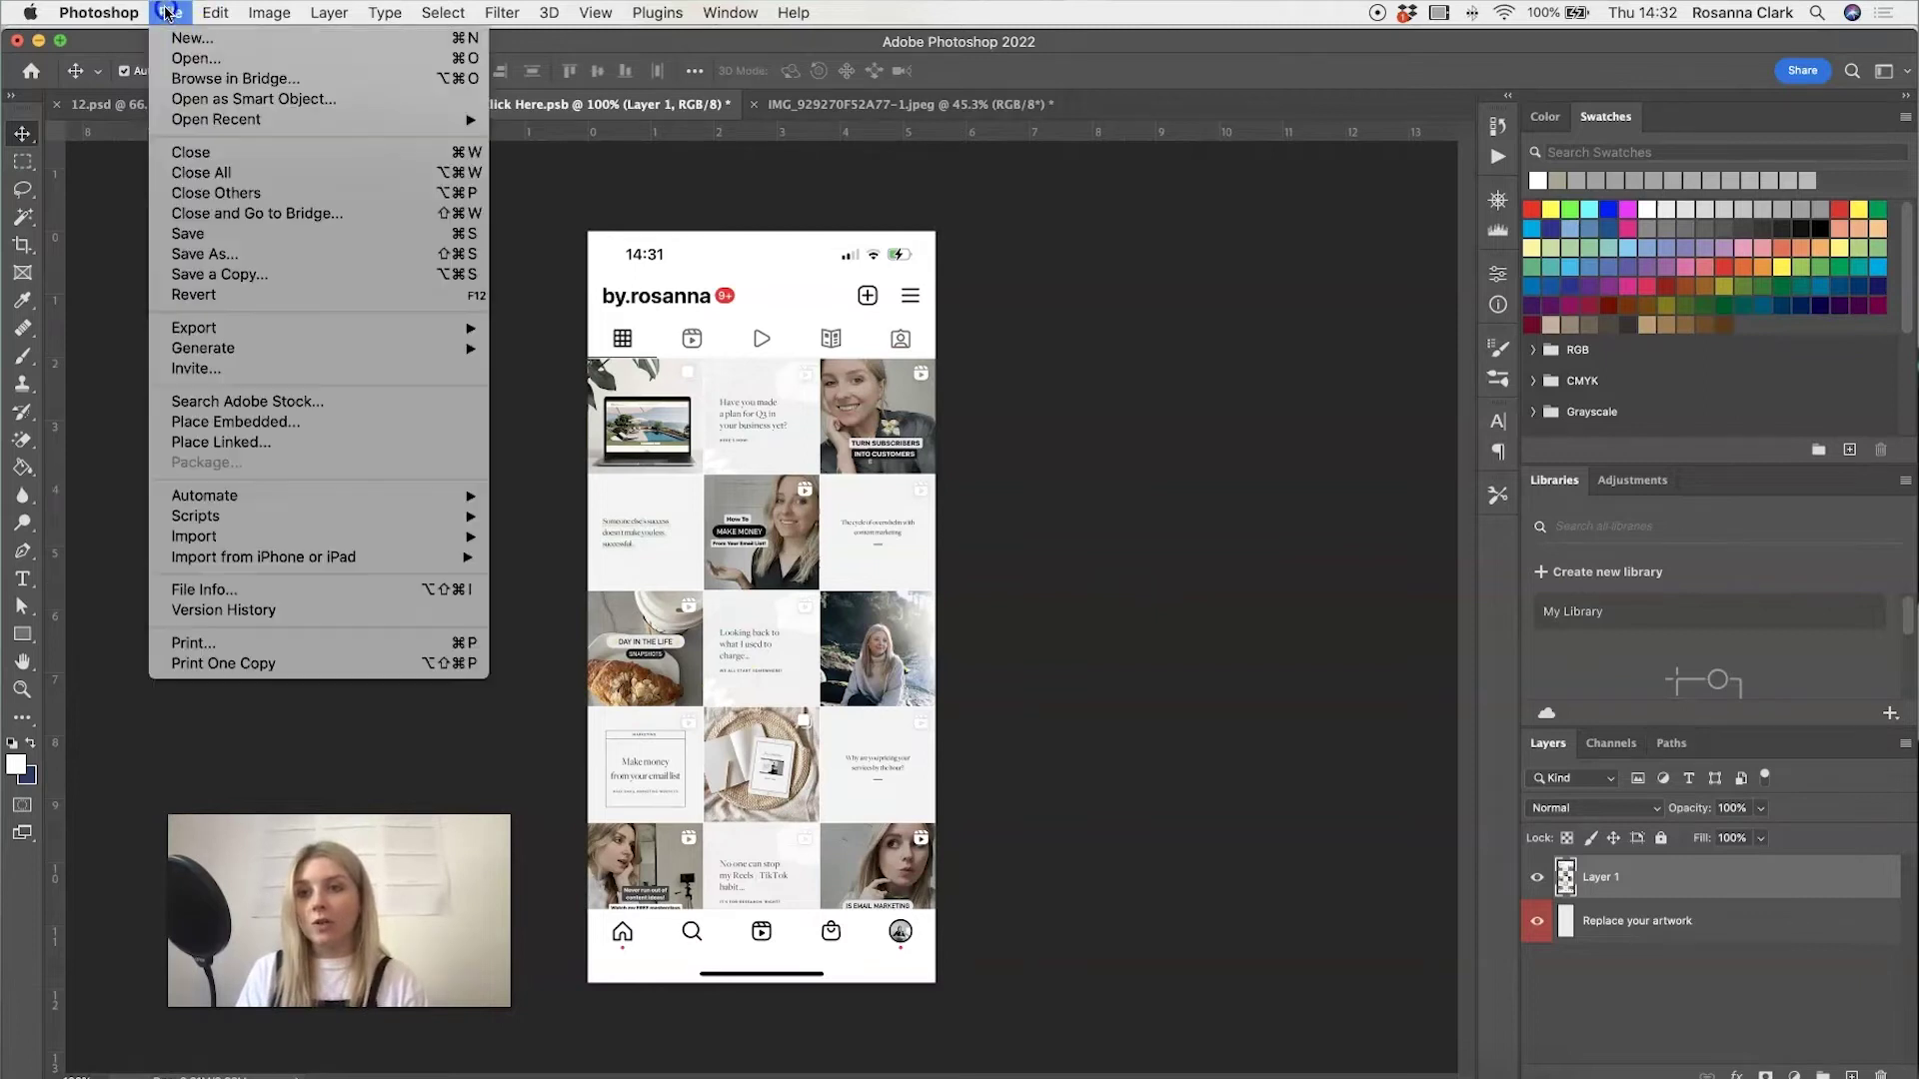
left_click(207, 234)
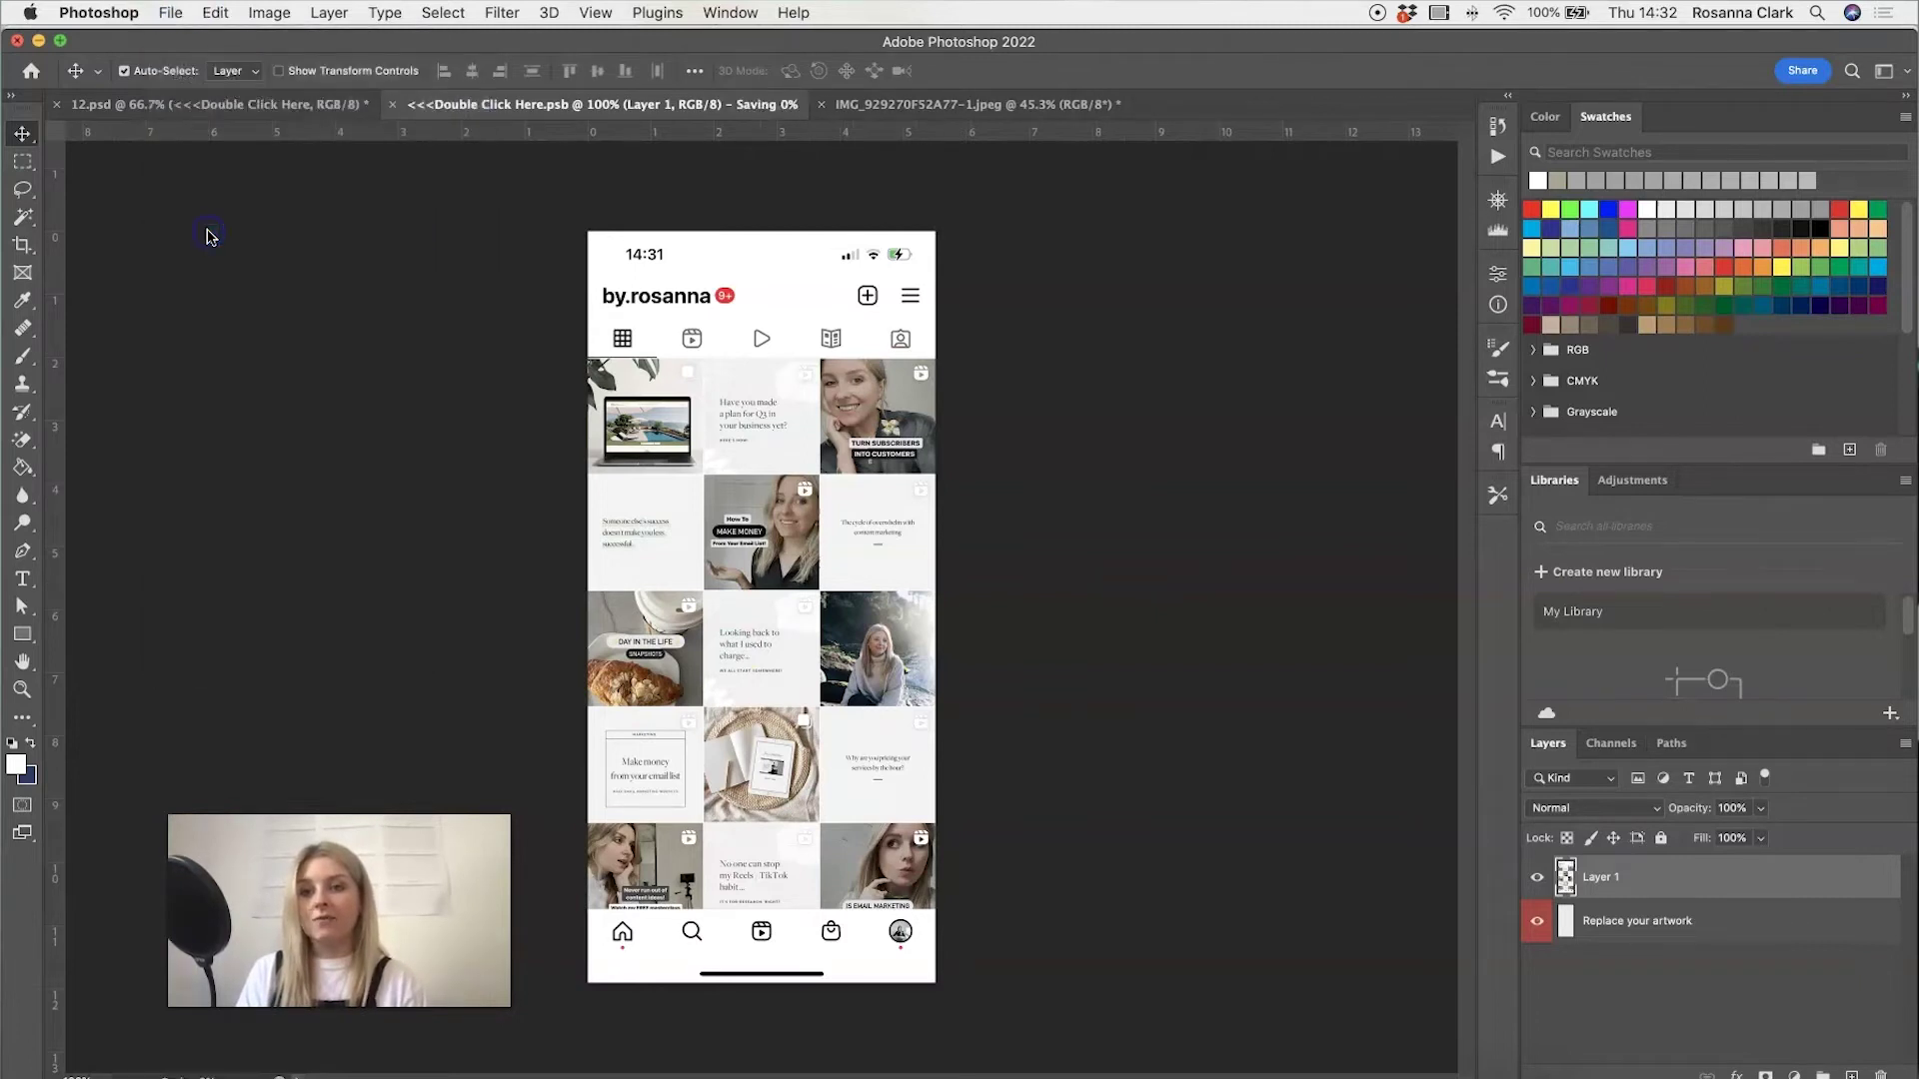
left_click(217, 110)
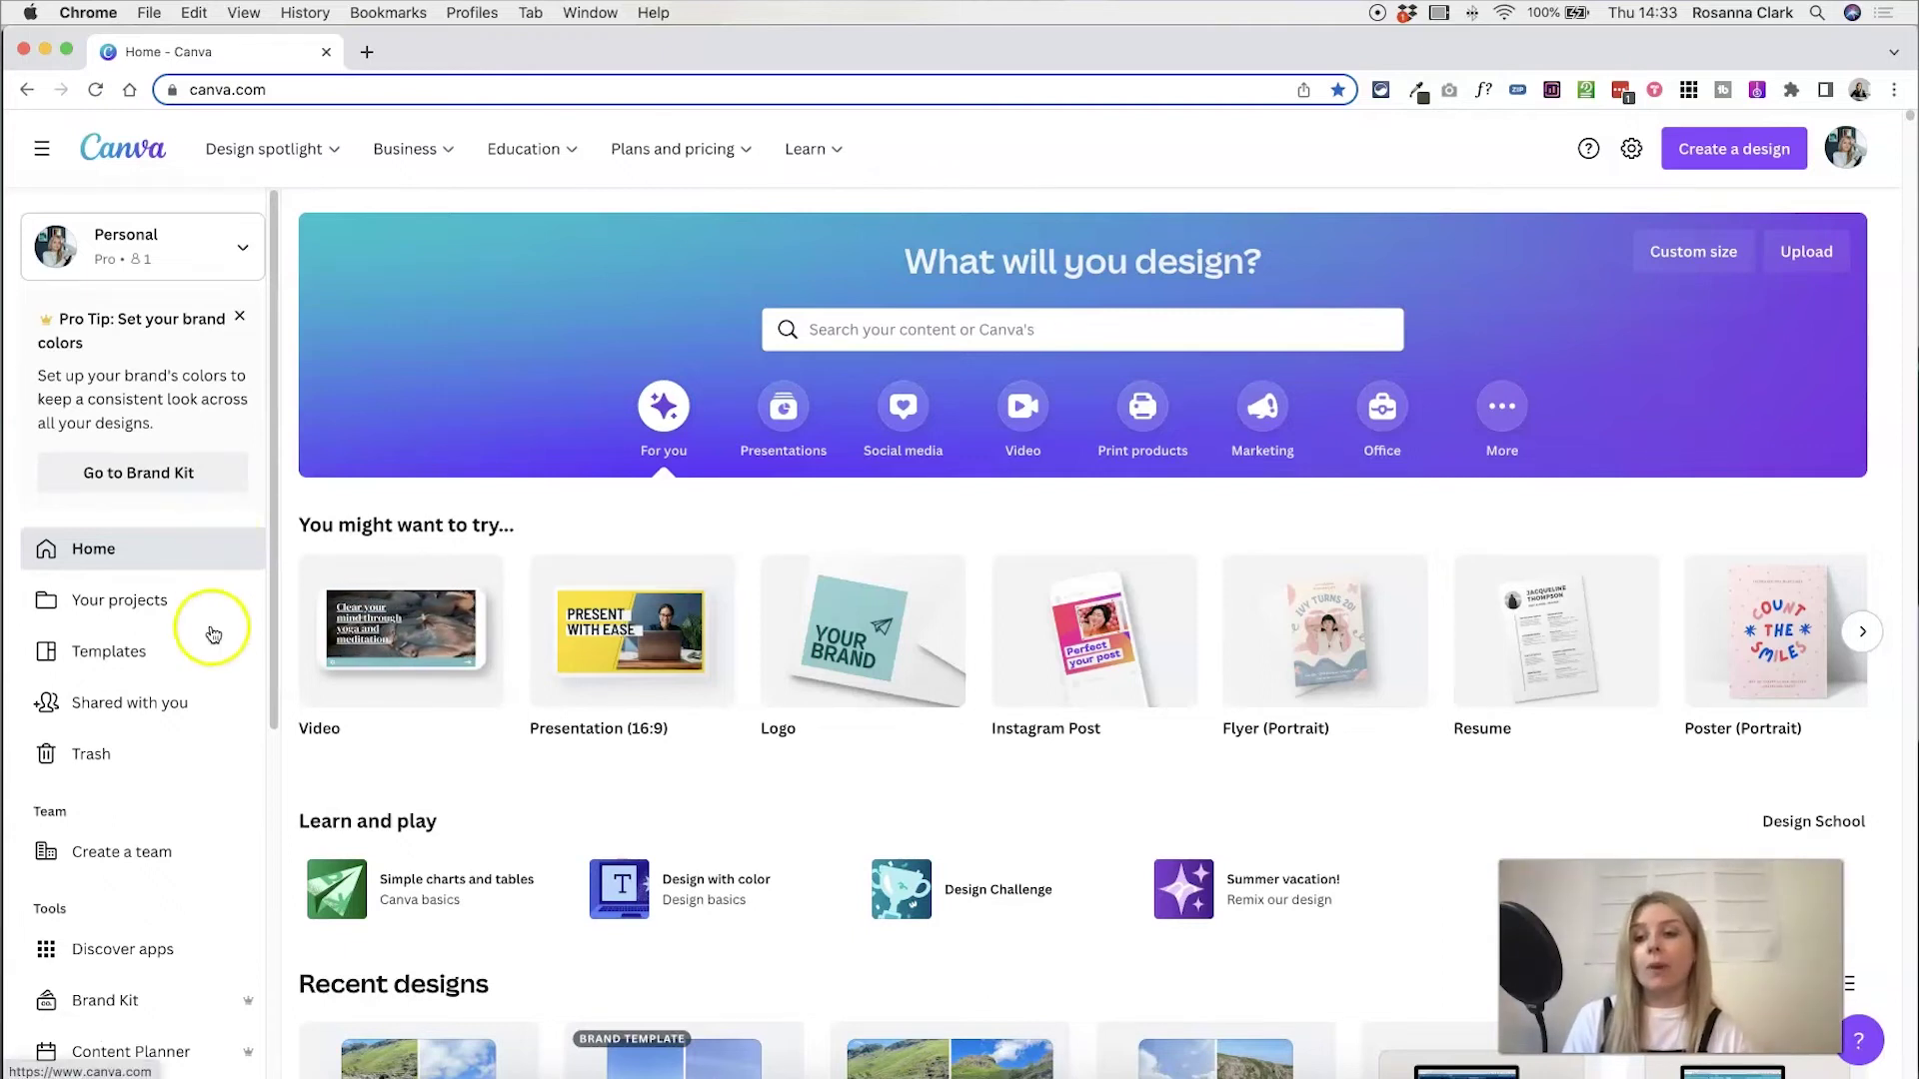
- Scroll Canva's home sidebar down to the Tools section listing Smartmockups
scroll(205, 648, "down", 3)
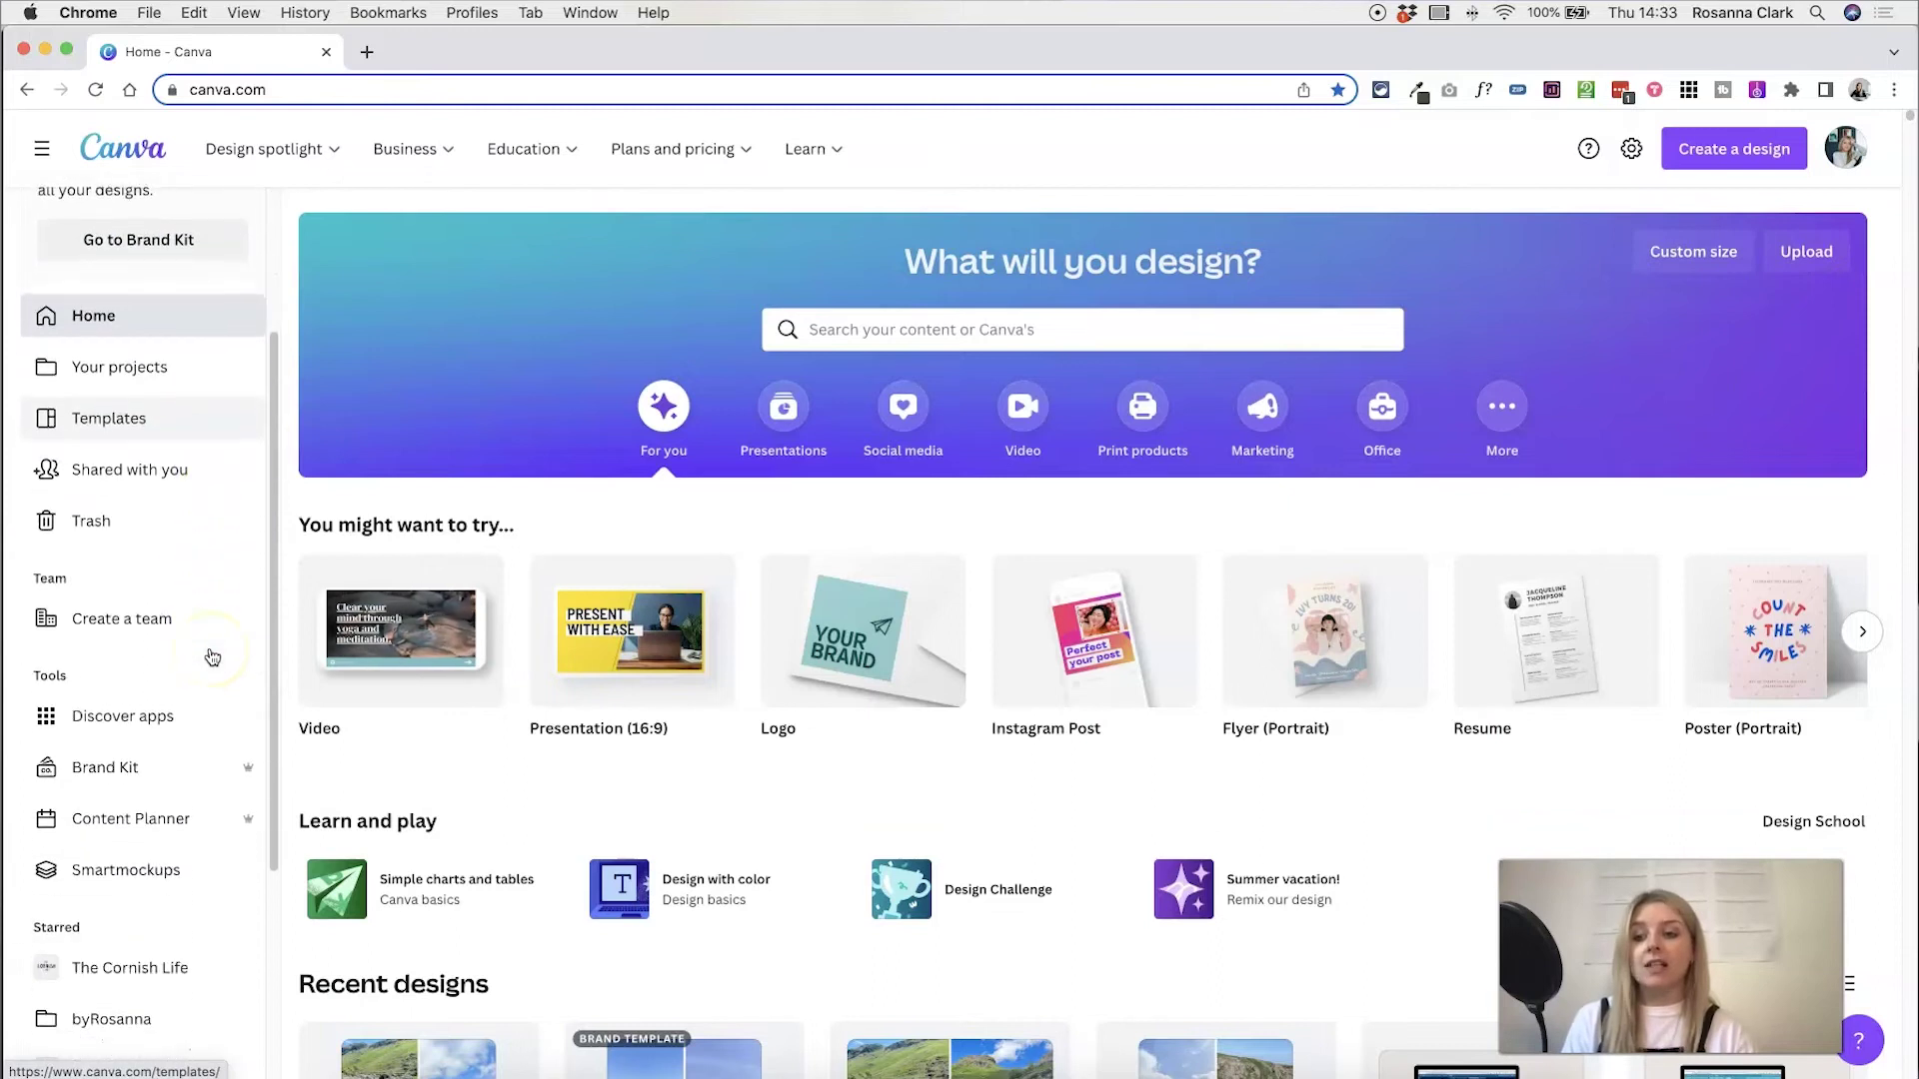
- Open Smartmockups' Smartphones category and scroll through the phone mockups grid
left_click(138, 872)
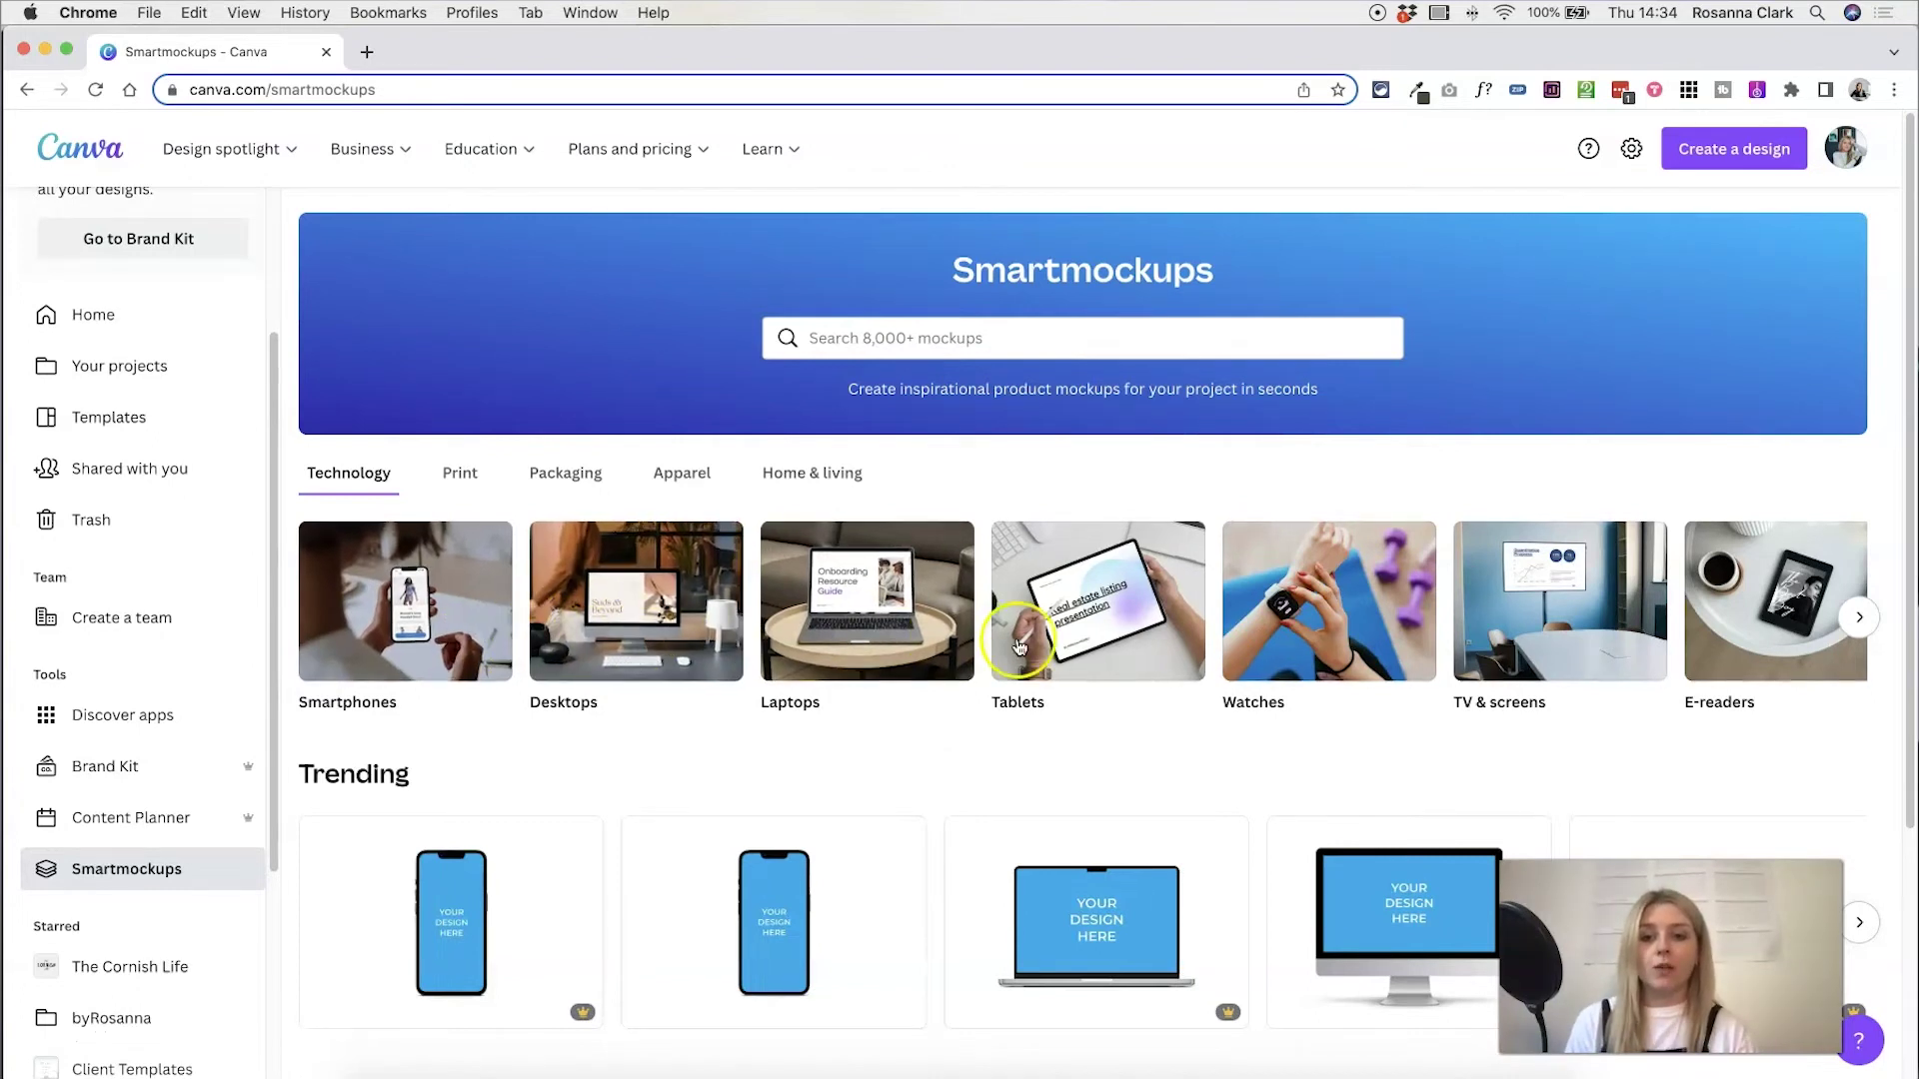
left_click(406, 608)
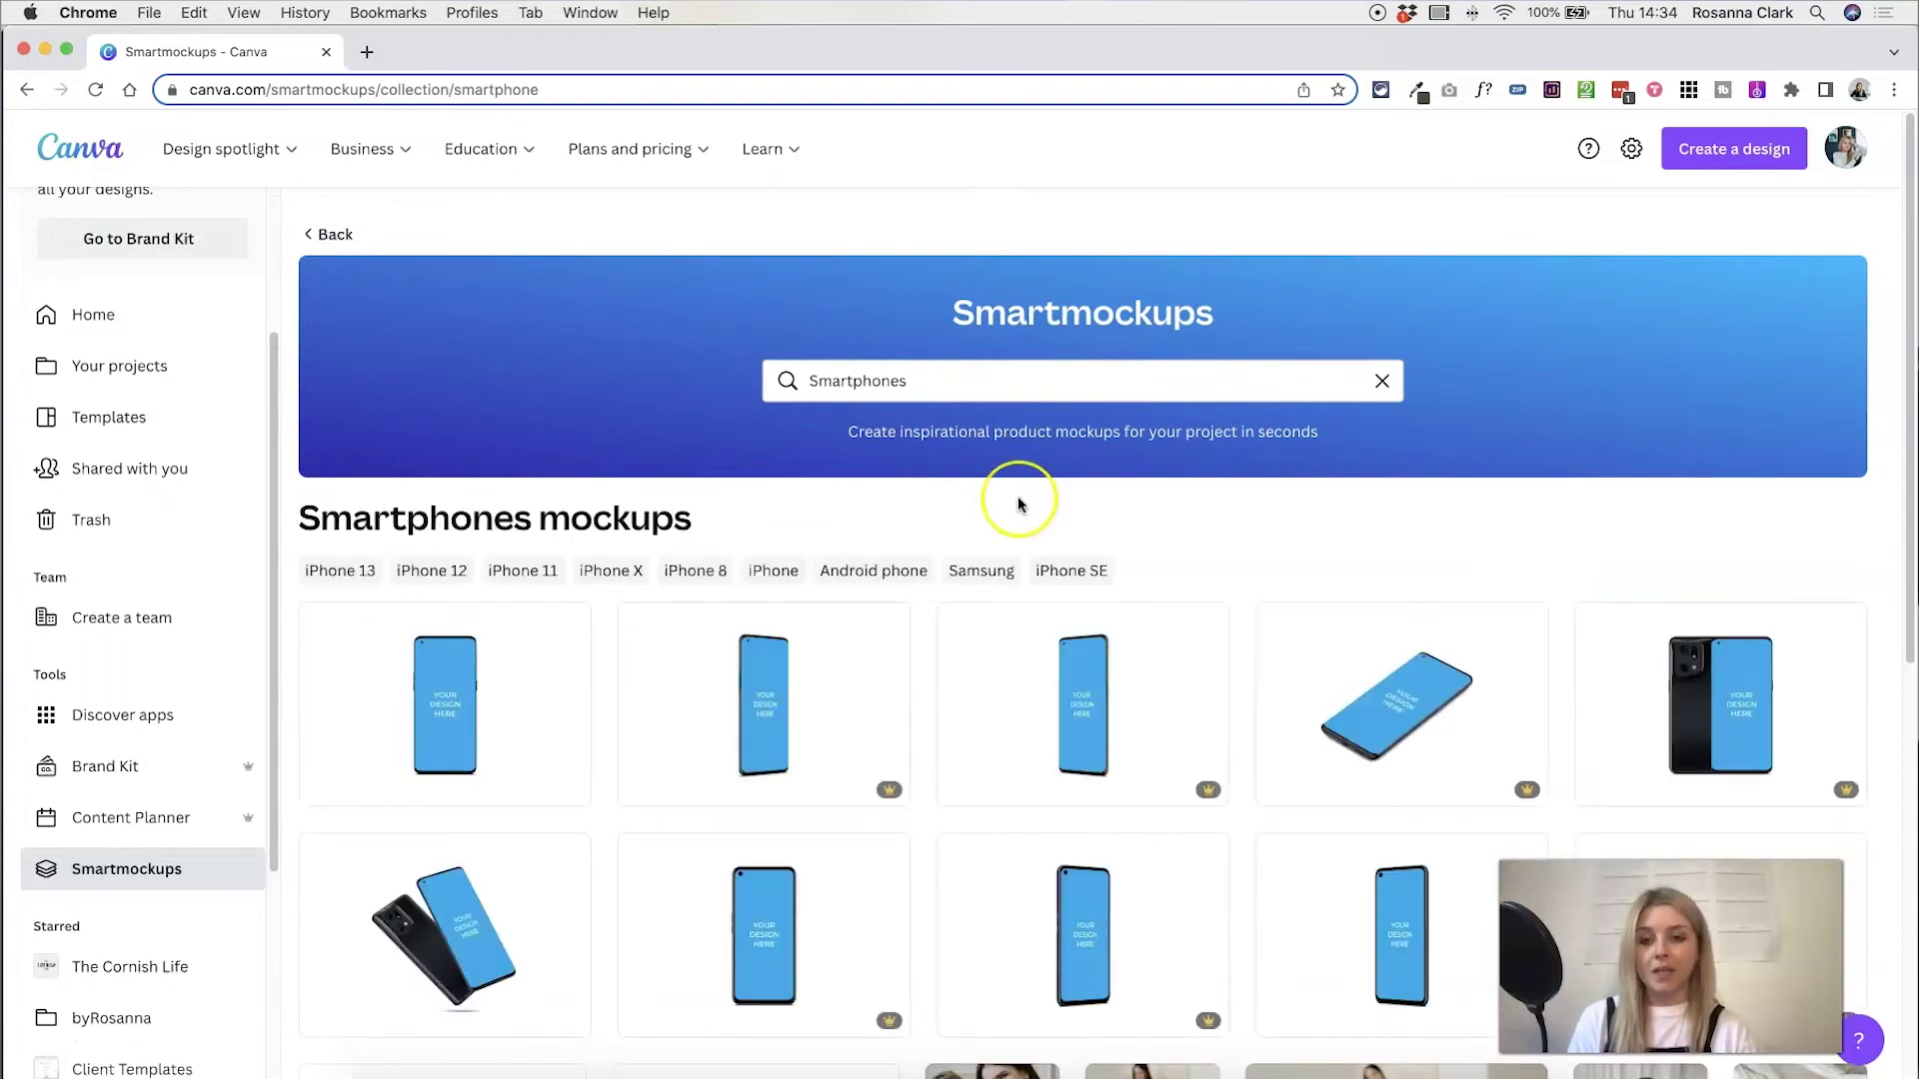
scroll(1319, 559, "down", 3)
scroll(1319, 560, "down", 10)
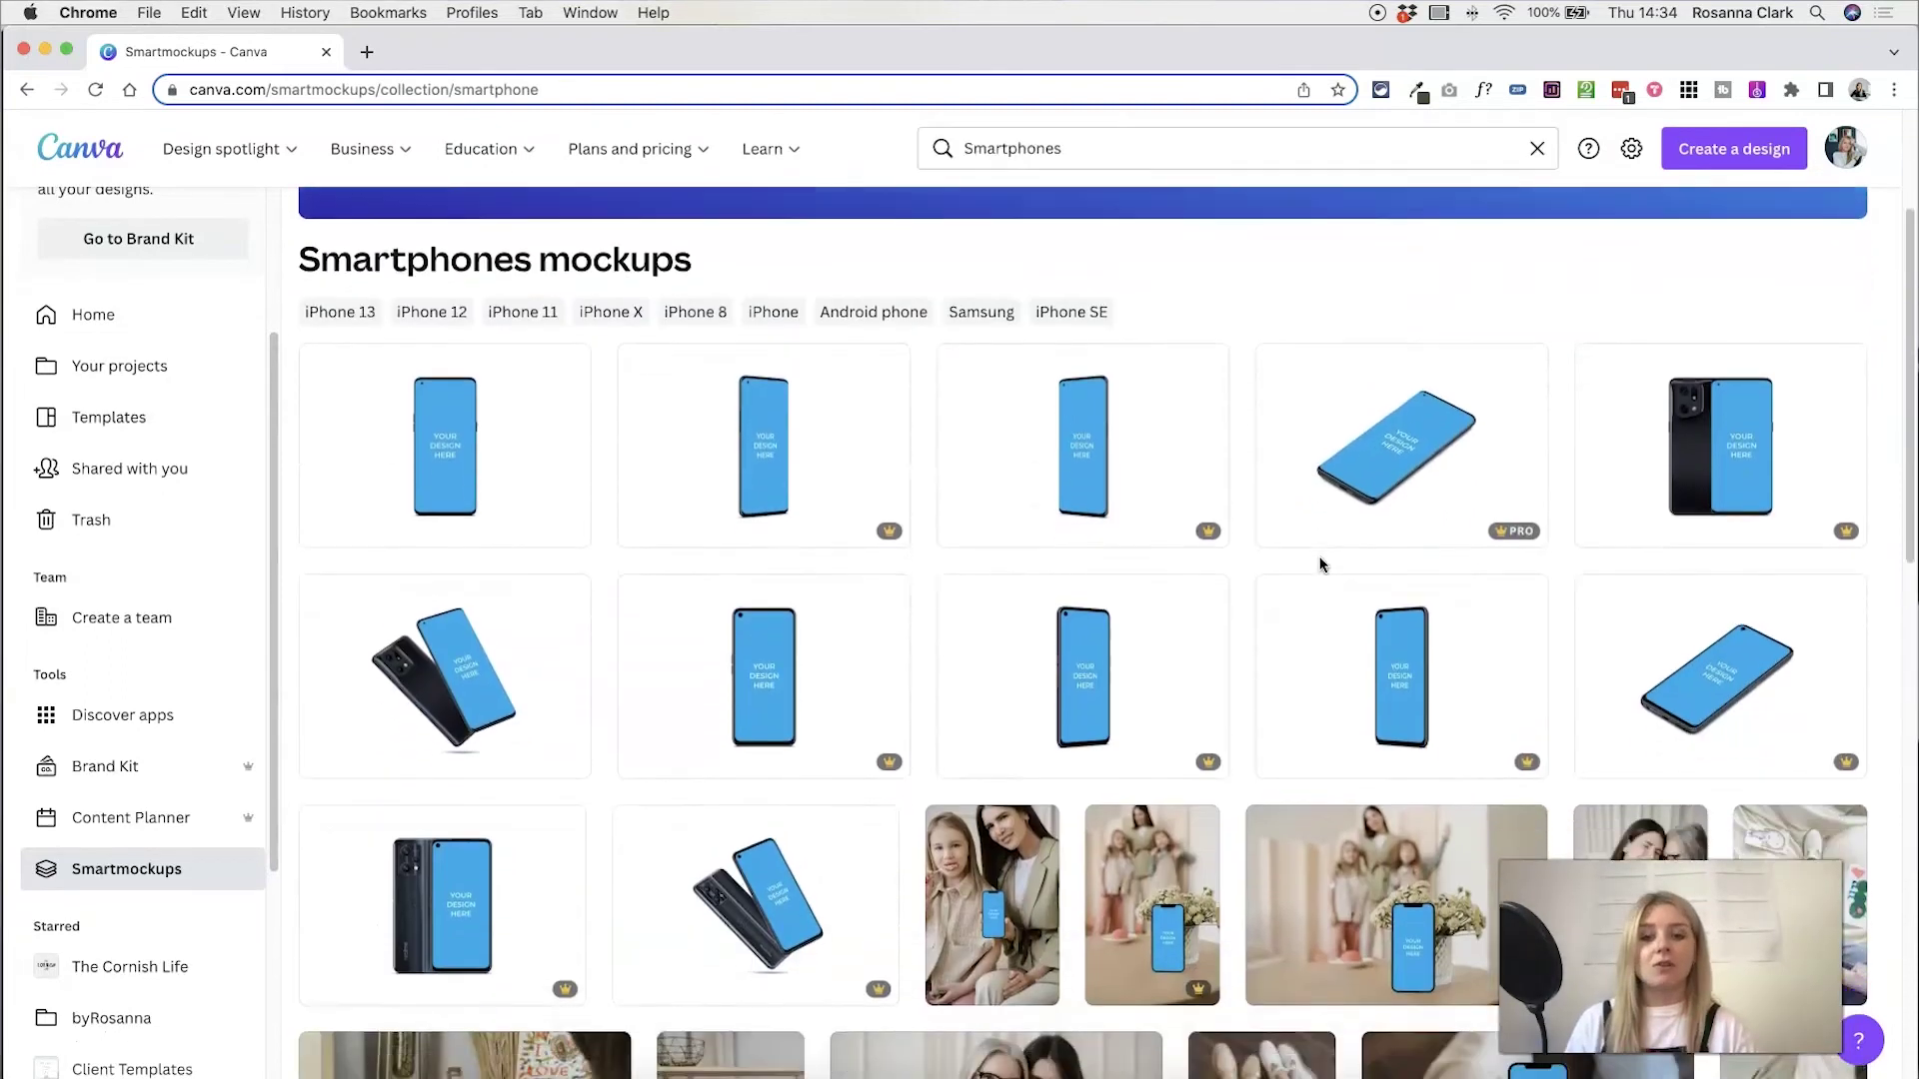
left_click(935, 563)
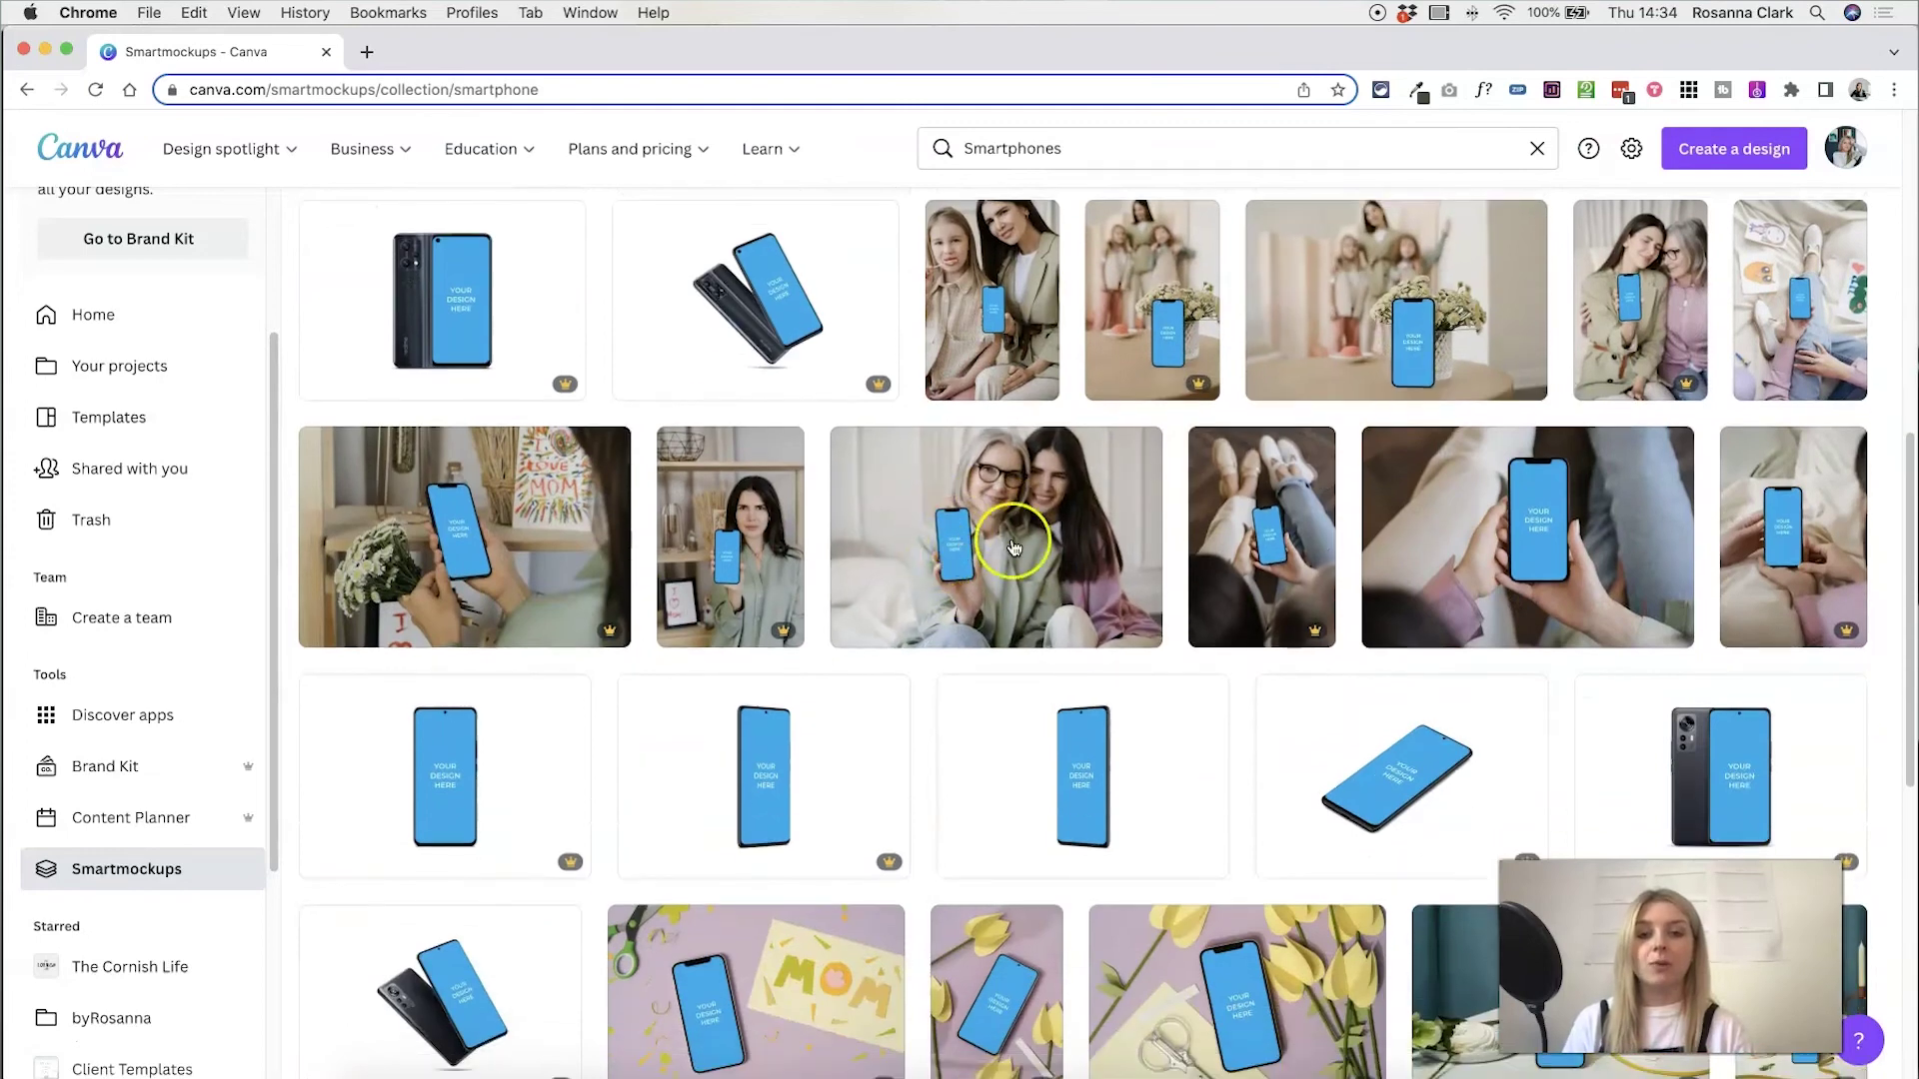
scroll(999, 600, "down", 10)
scroll(1069, 631, "up", 15)
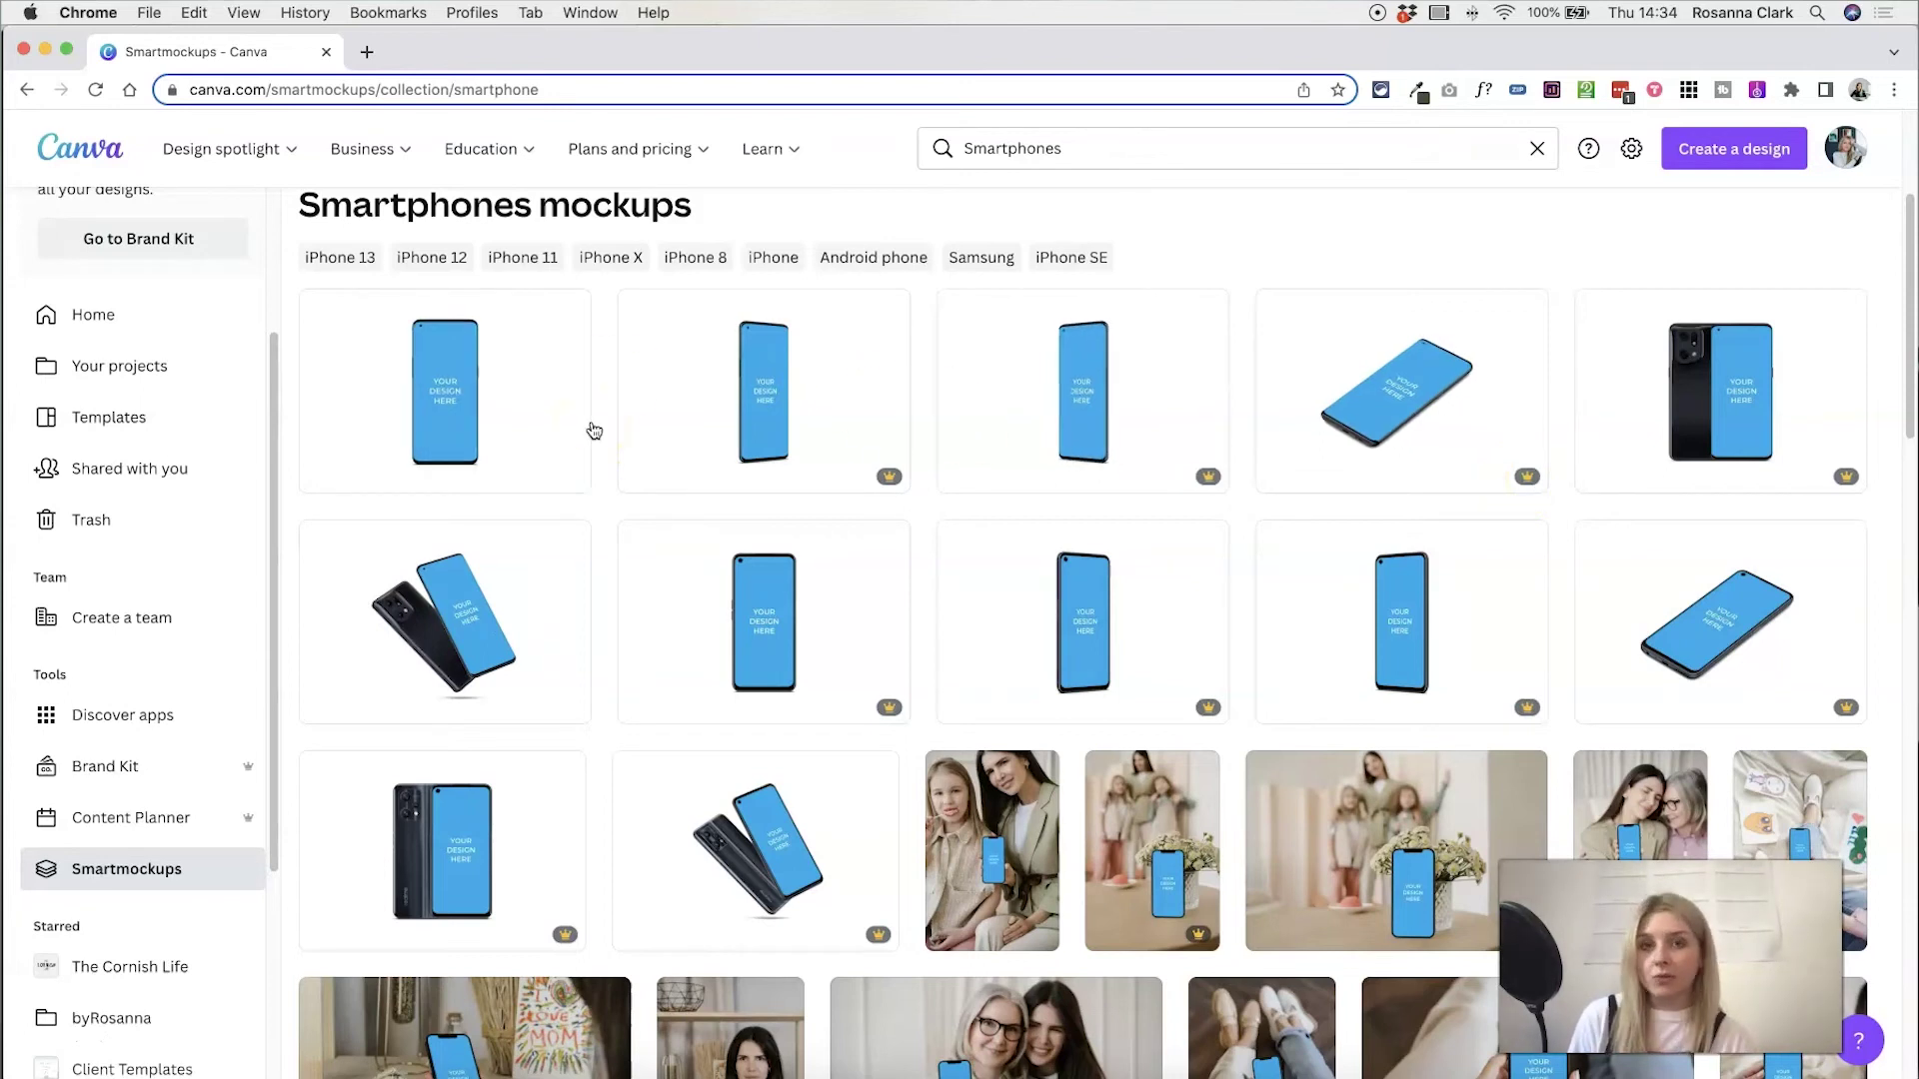
scroll(612, 512, "down", 4)
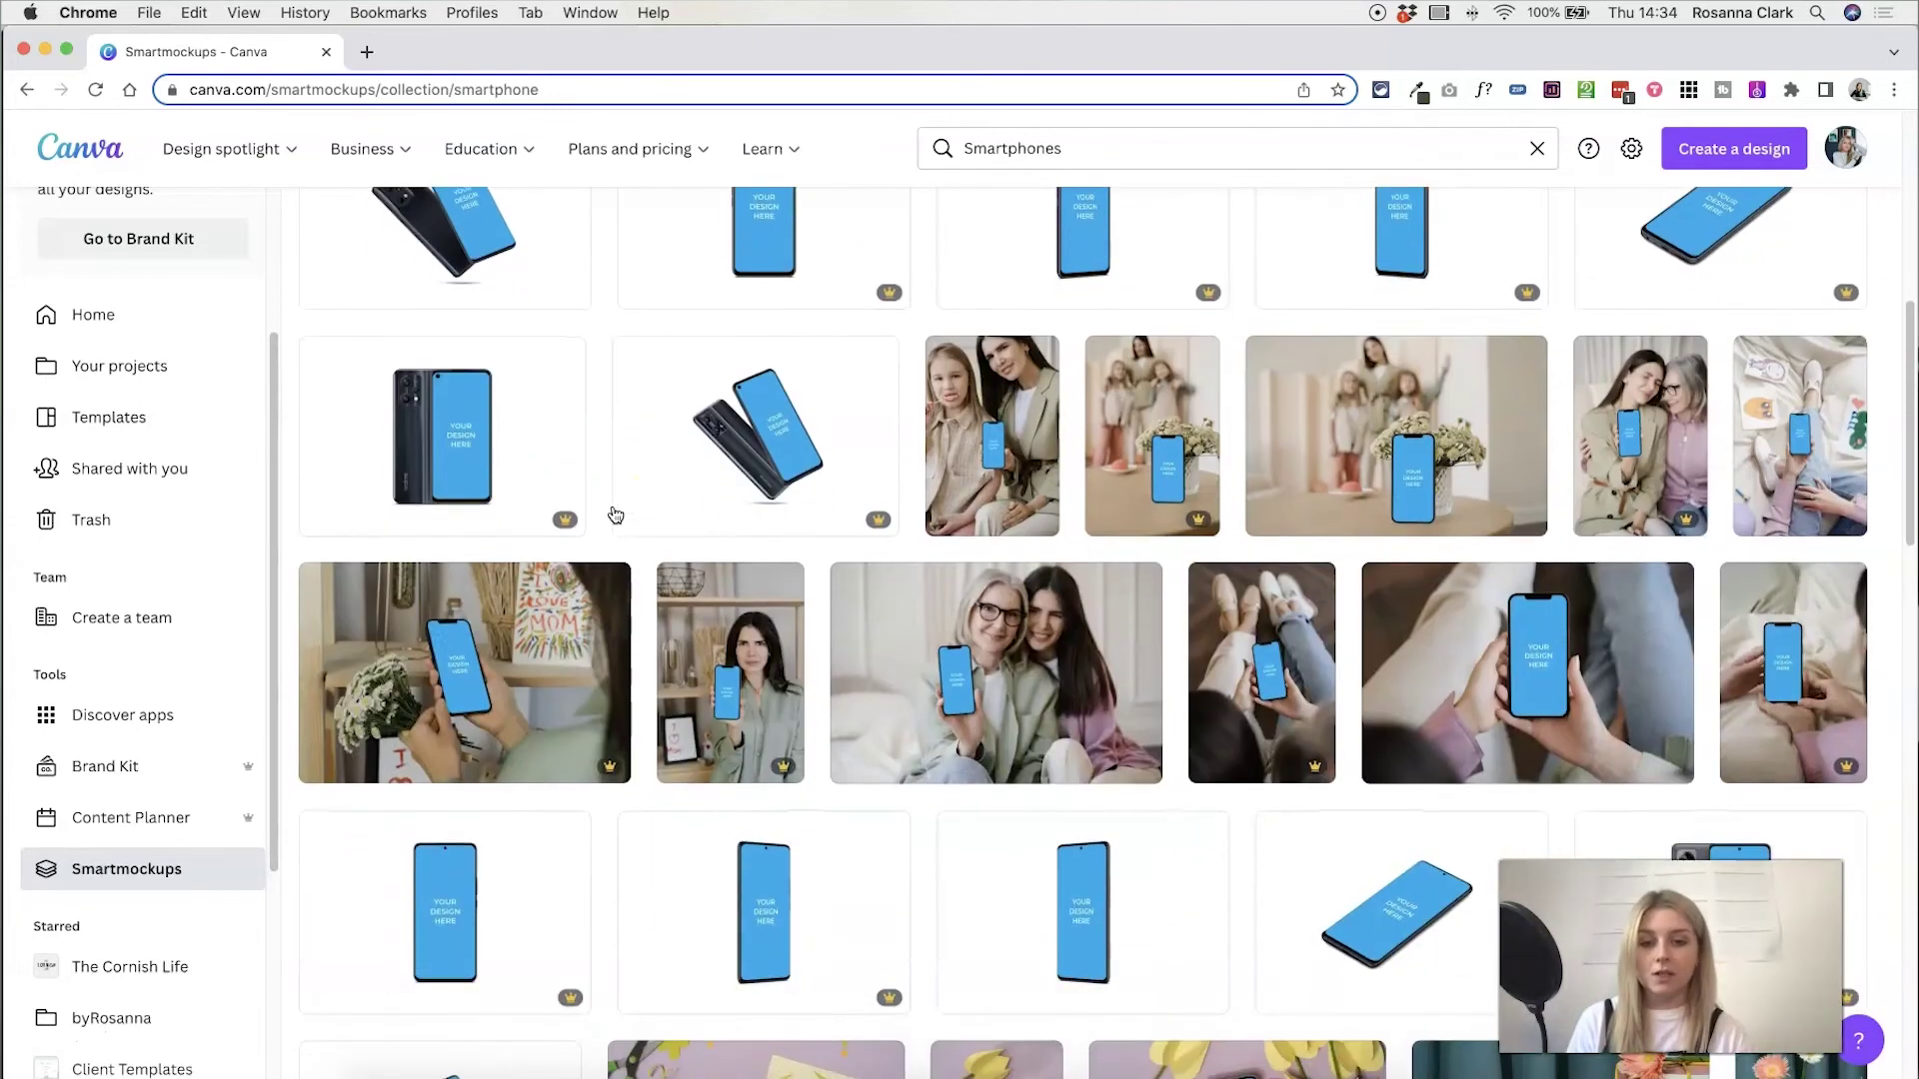
scroll(650, 529, "down", 3)
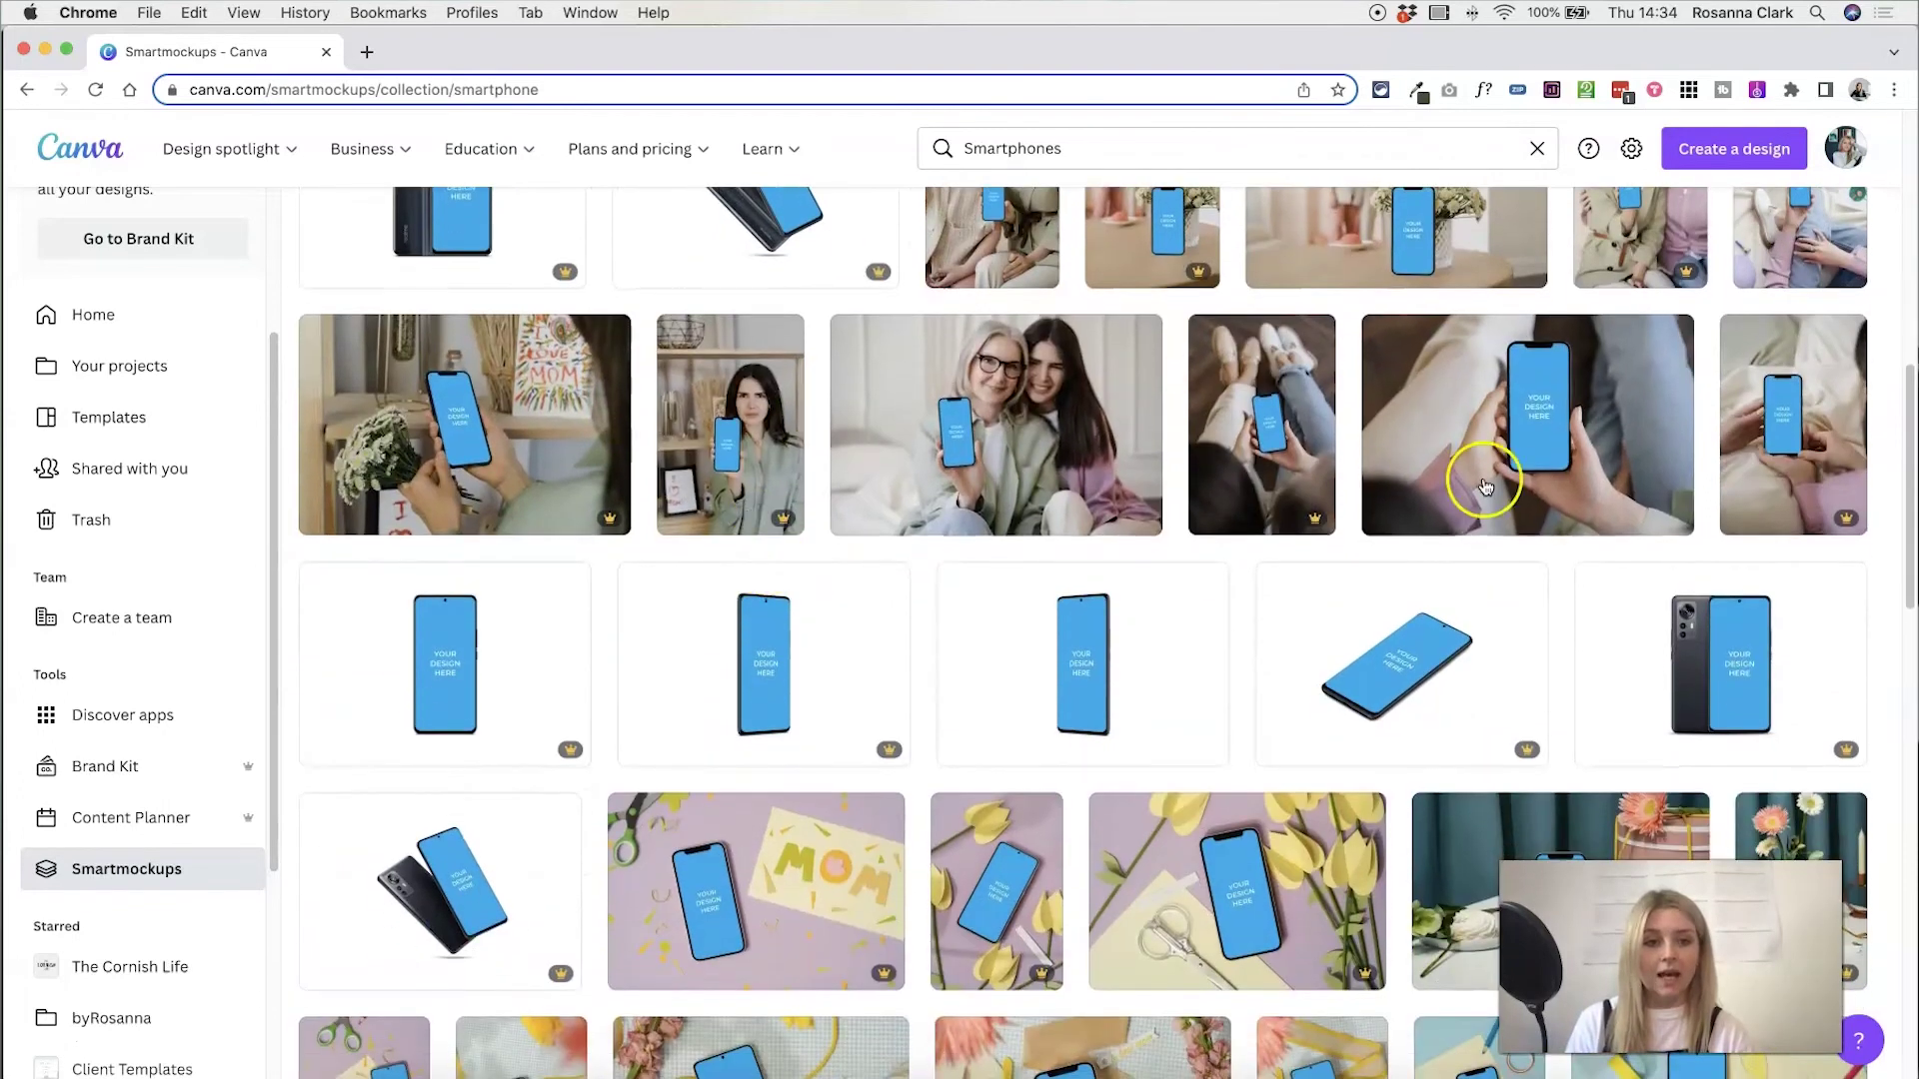
scroll(1486, 480, "down", 5)
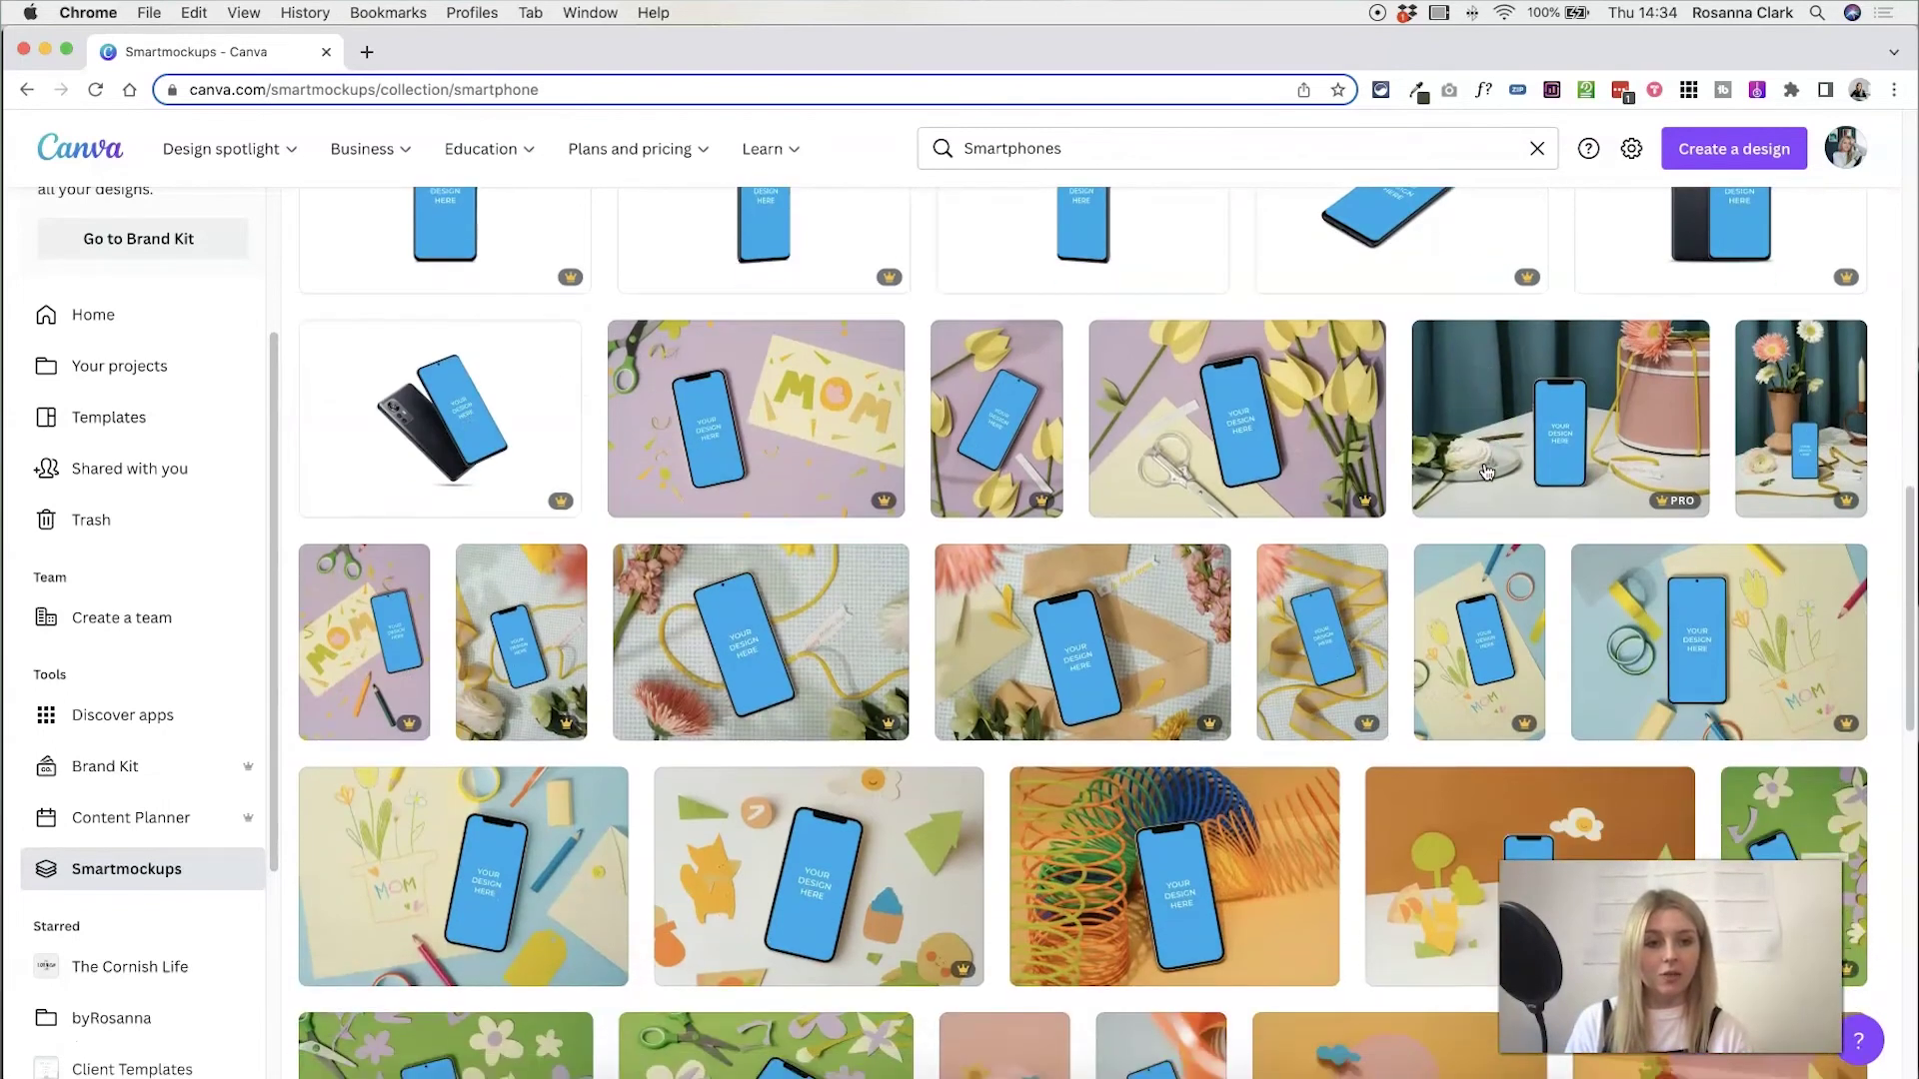
scroll(980, 604, "down", 10)
- Upload the Instagram screenshot from Downloads and apply it to the beige-background phone mockup's screen
left_click(774, 877)
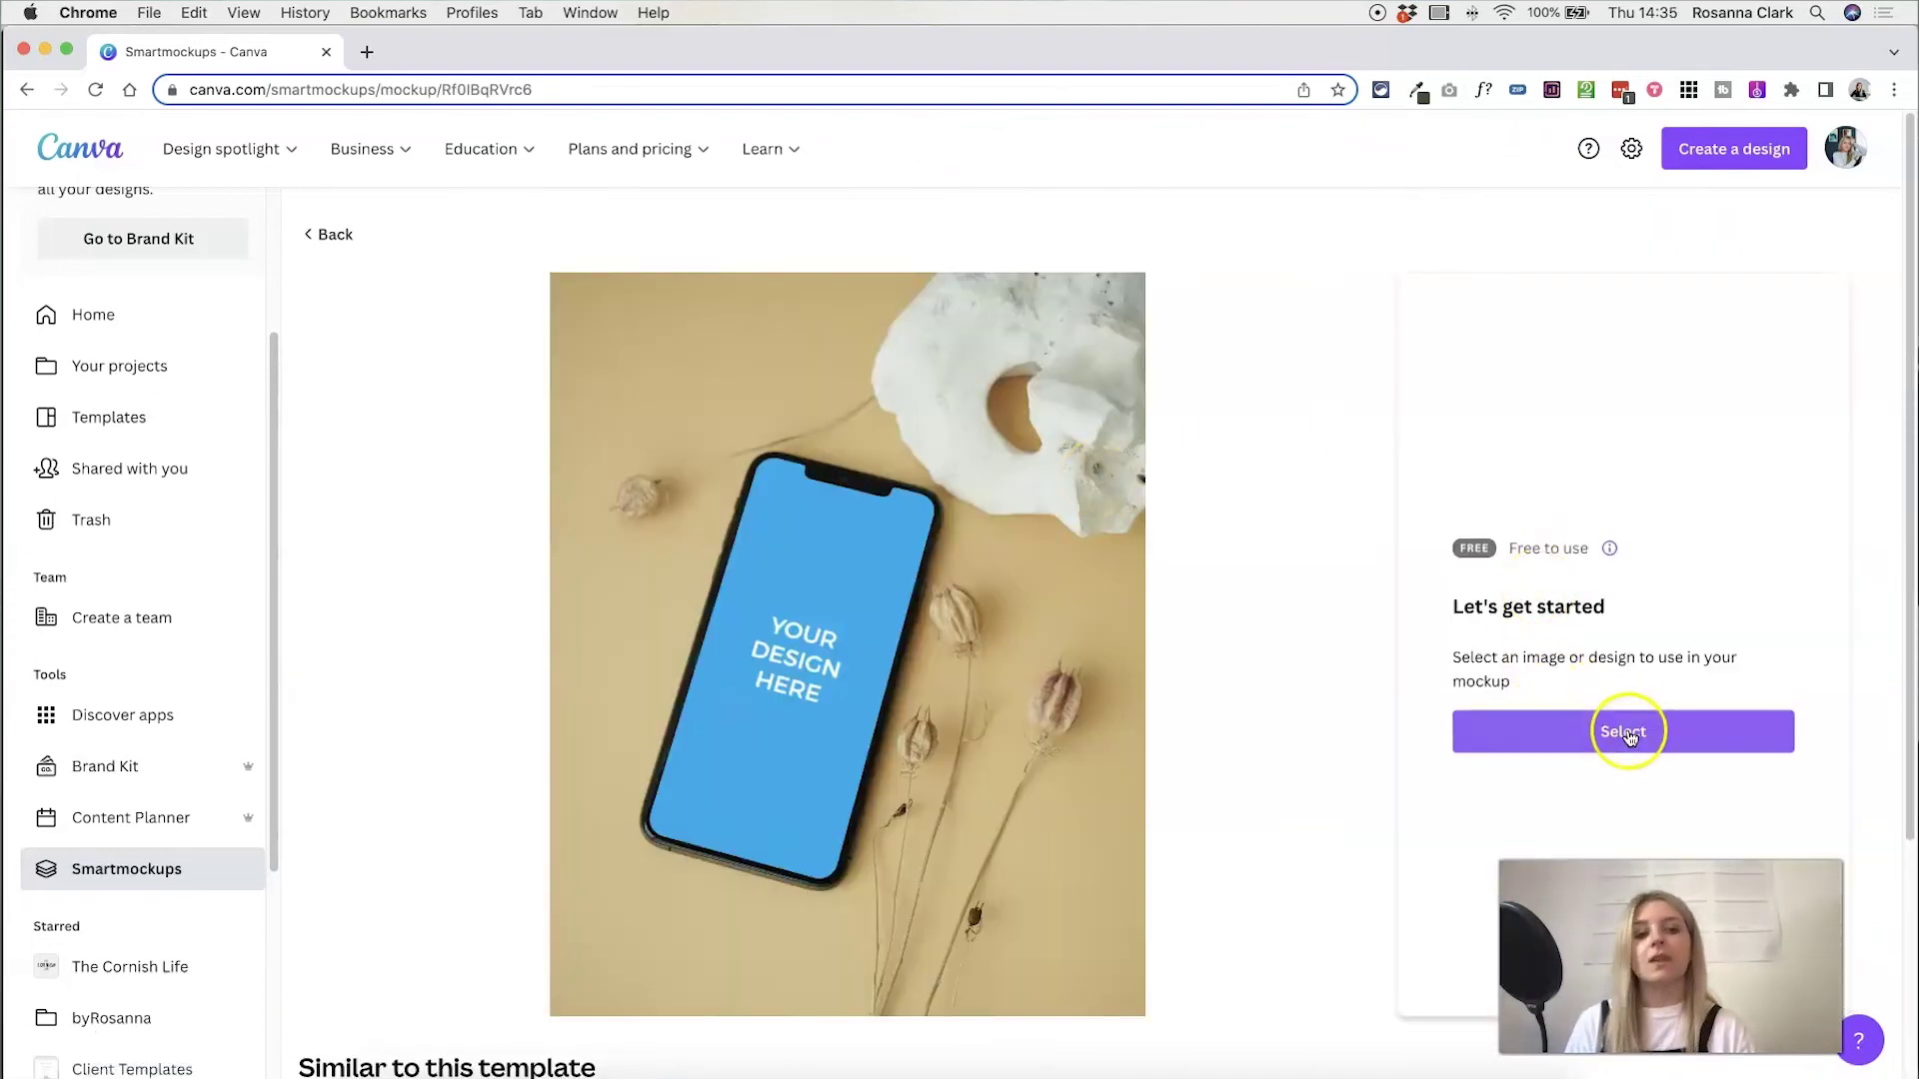
left_click(1627, 740)
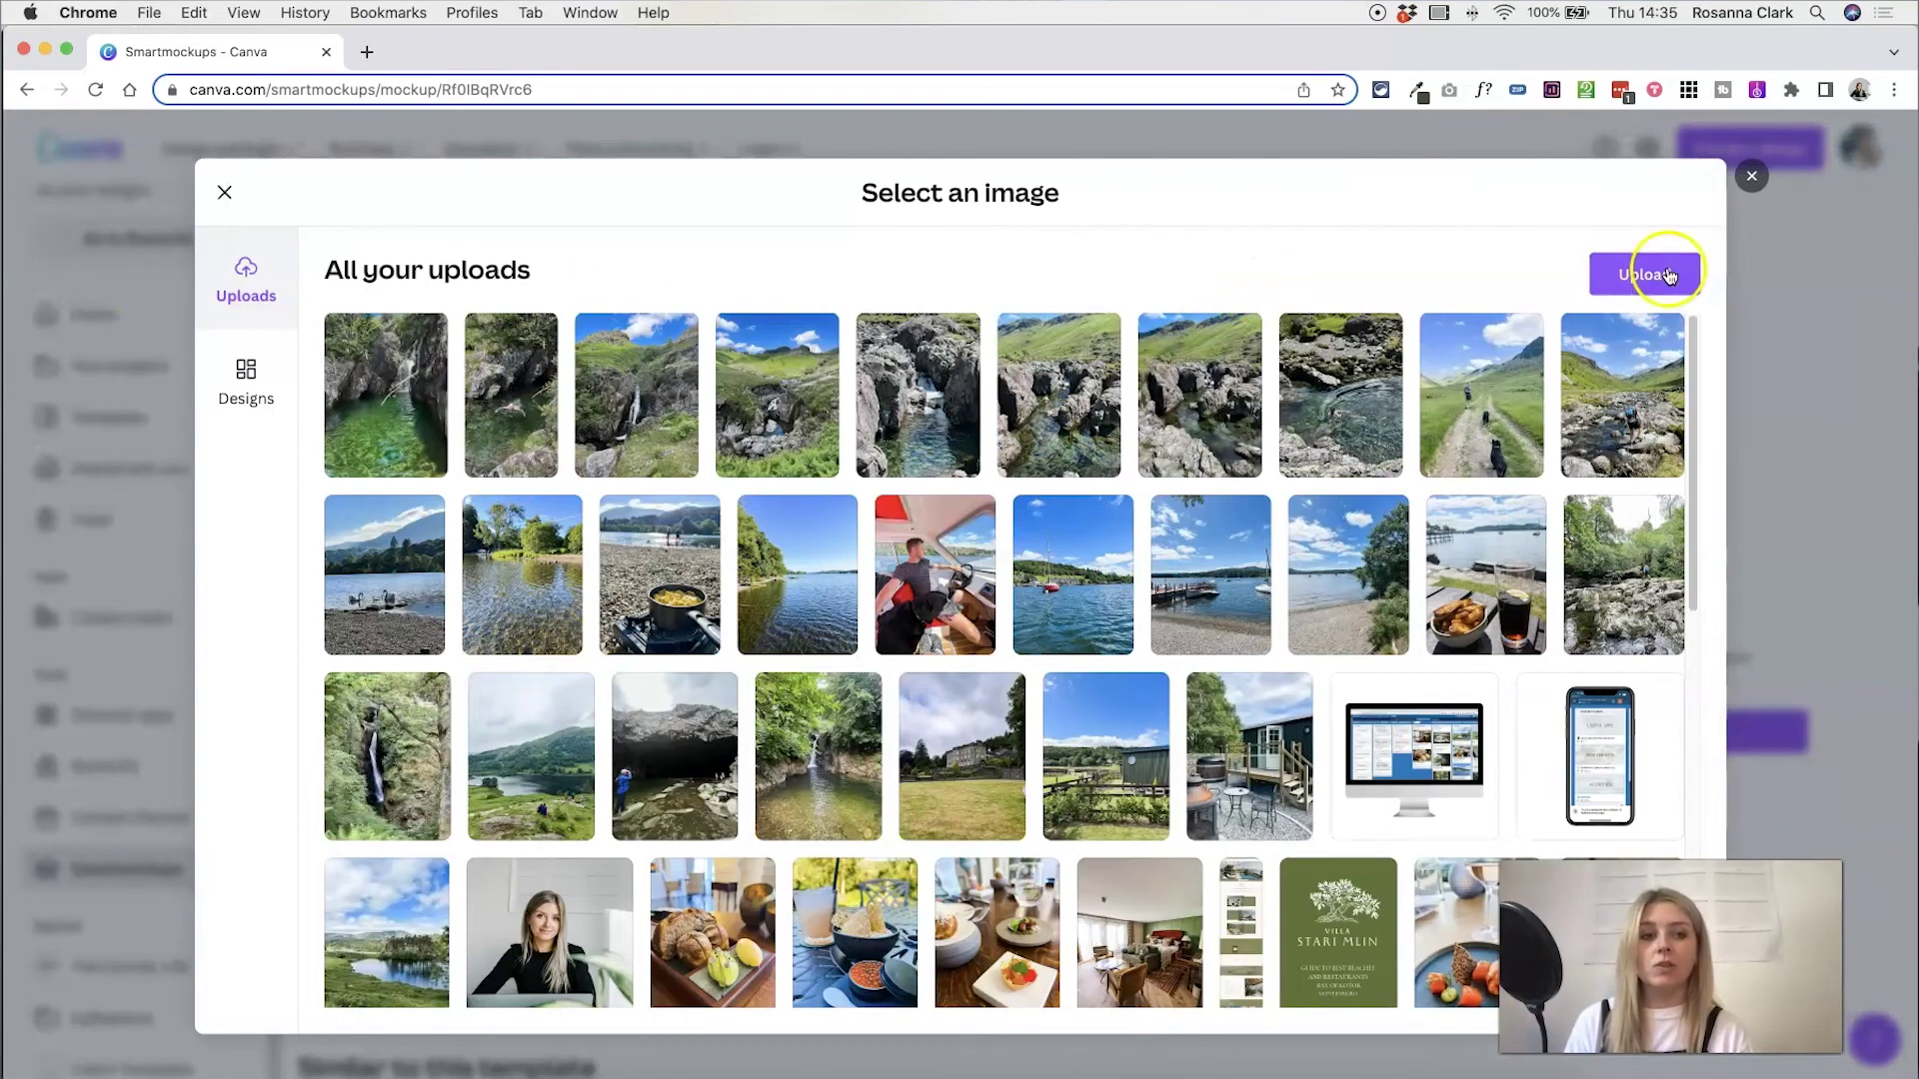
left_click(1644, 274)
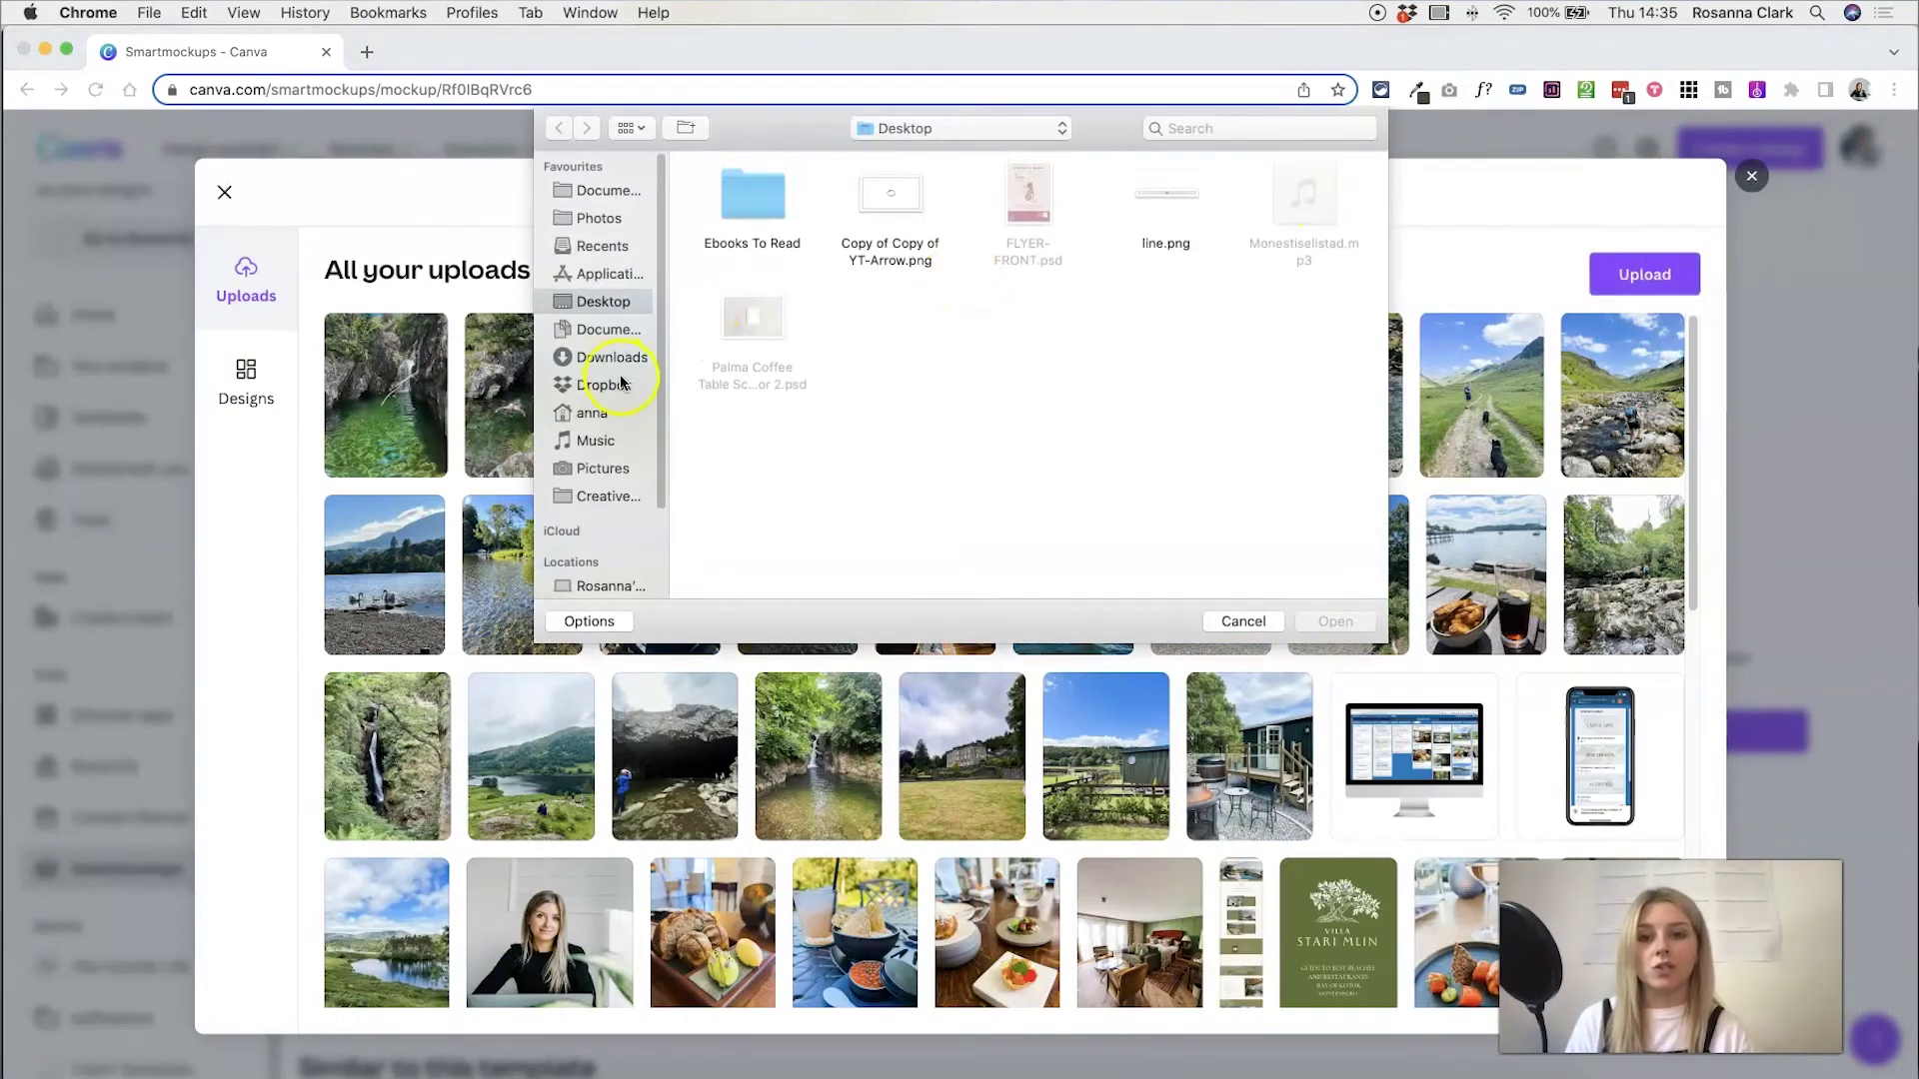
left_click(610, 357)
left_click(1159, 568)
left_click(1335, 621)
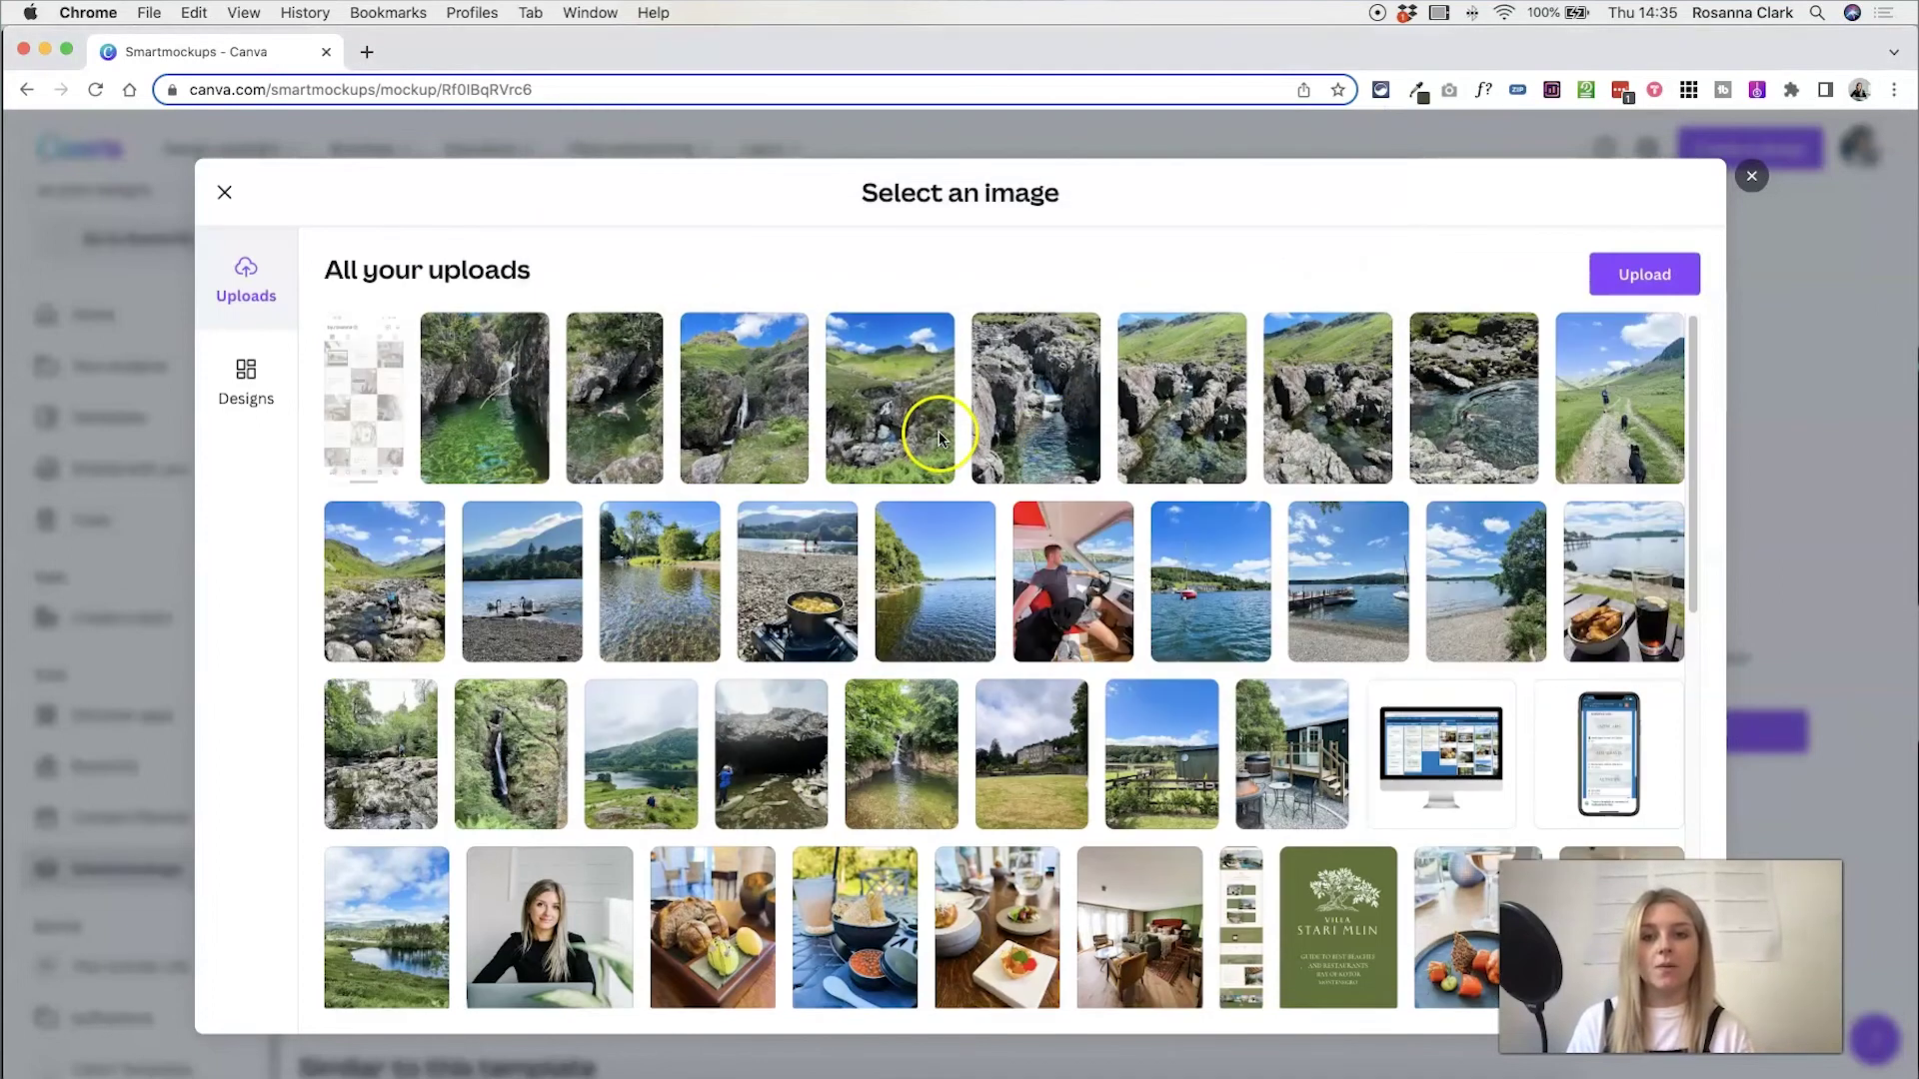
left_click(363, 398)
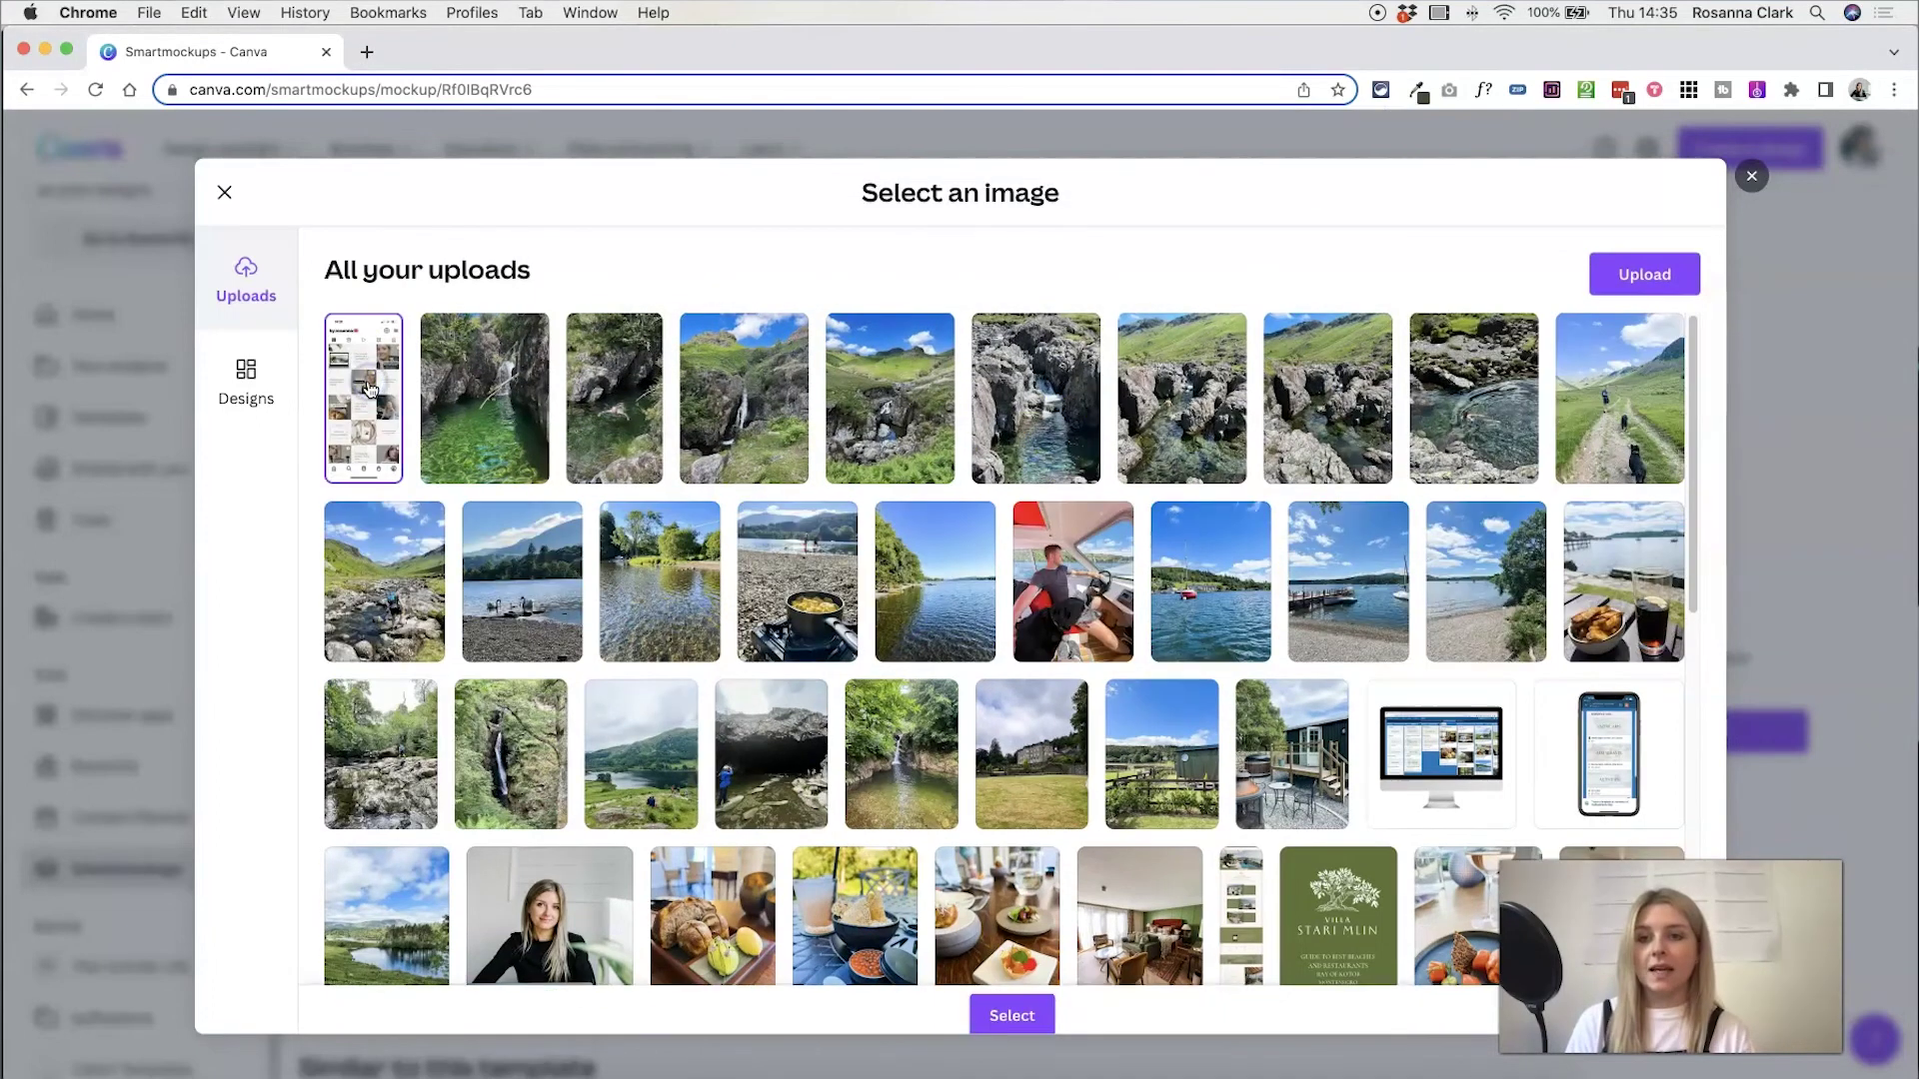
left_click(1011, 1005)
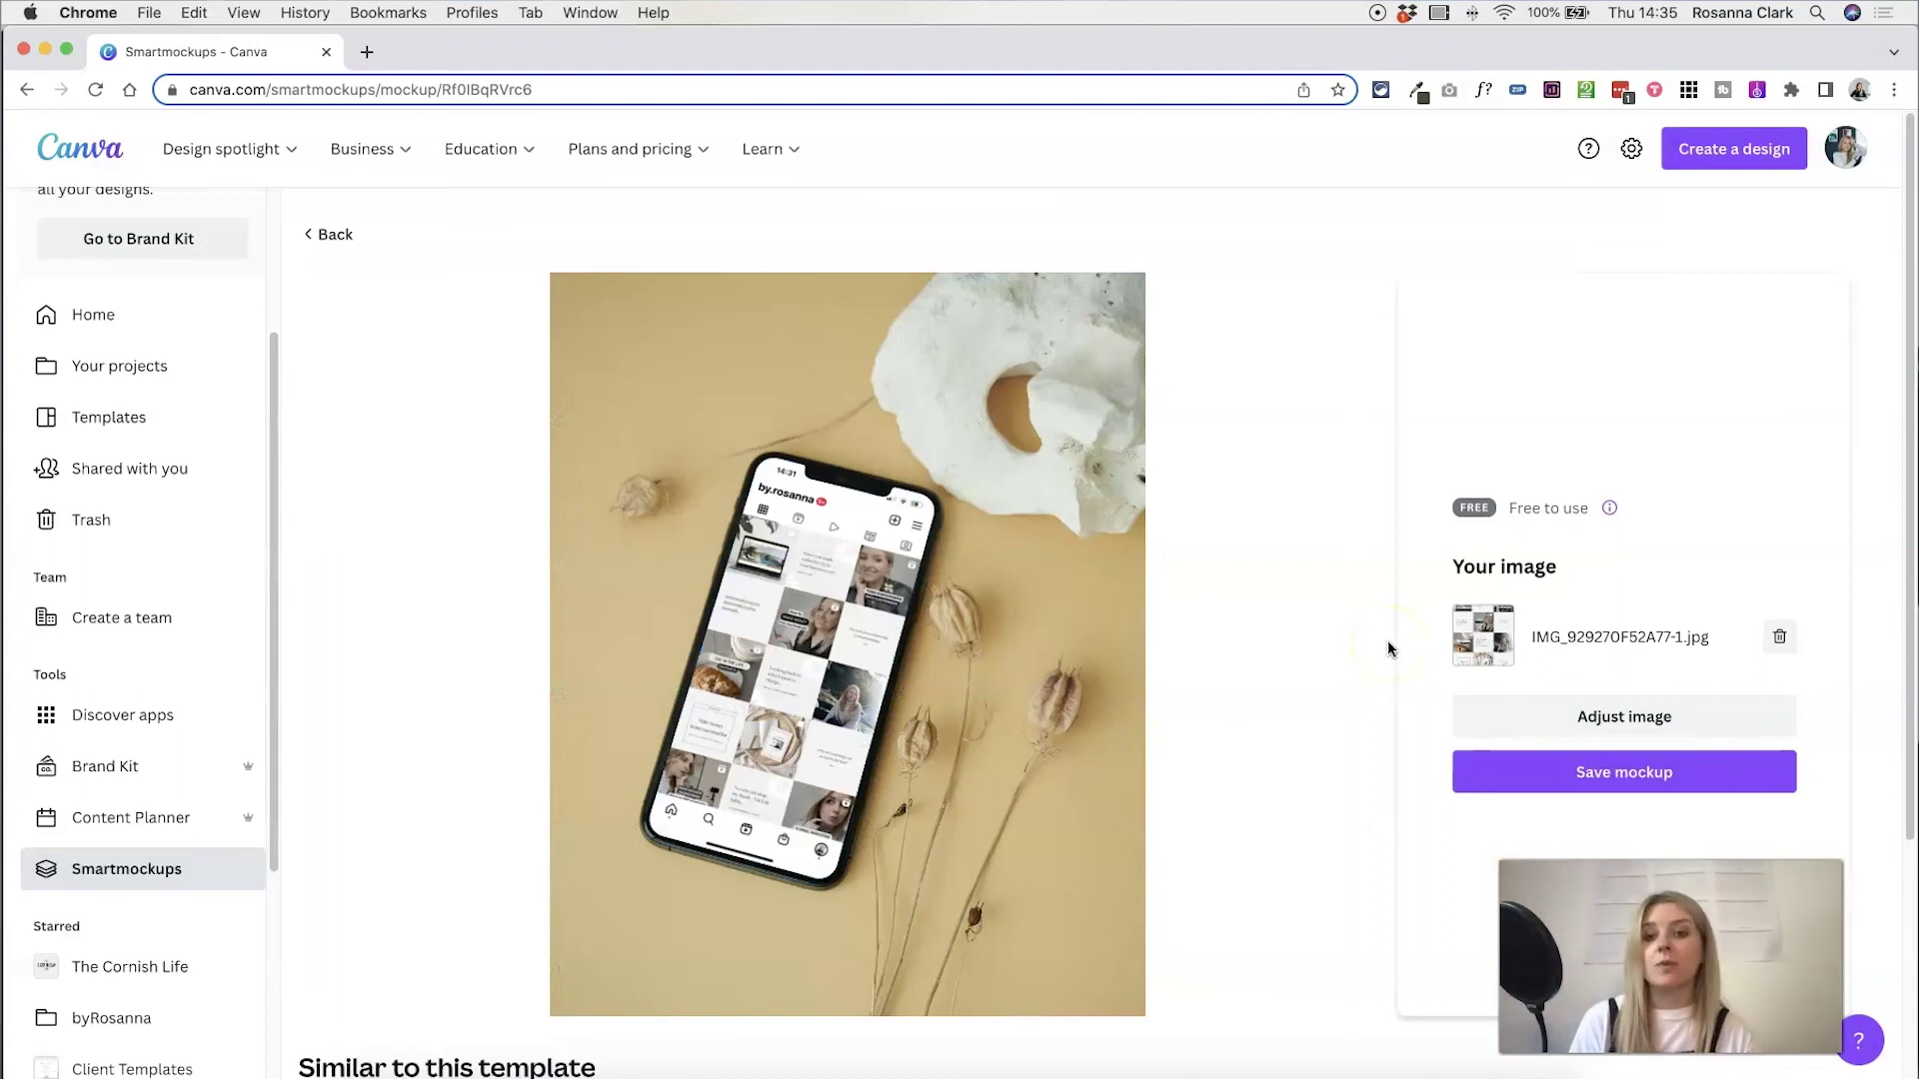
- Download the iPhone 11 beige-scene mockup as a PNG and open it in Preview
scroll(1387, 648, "down", 3)
scroll(1387, 649, "up", 2)
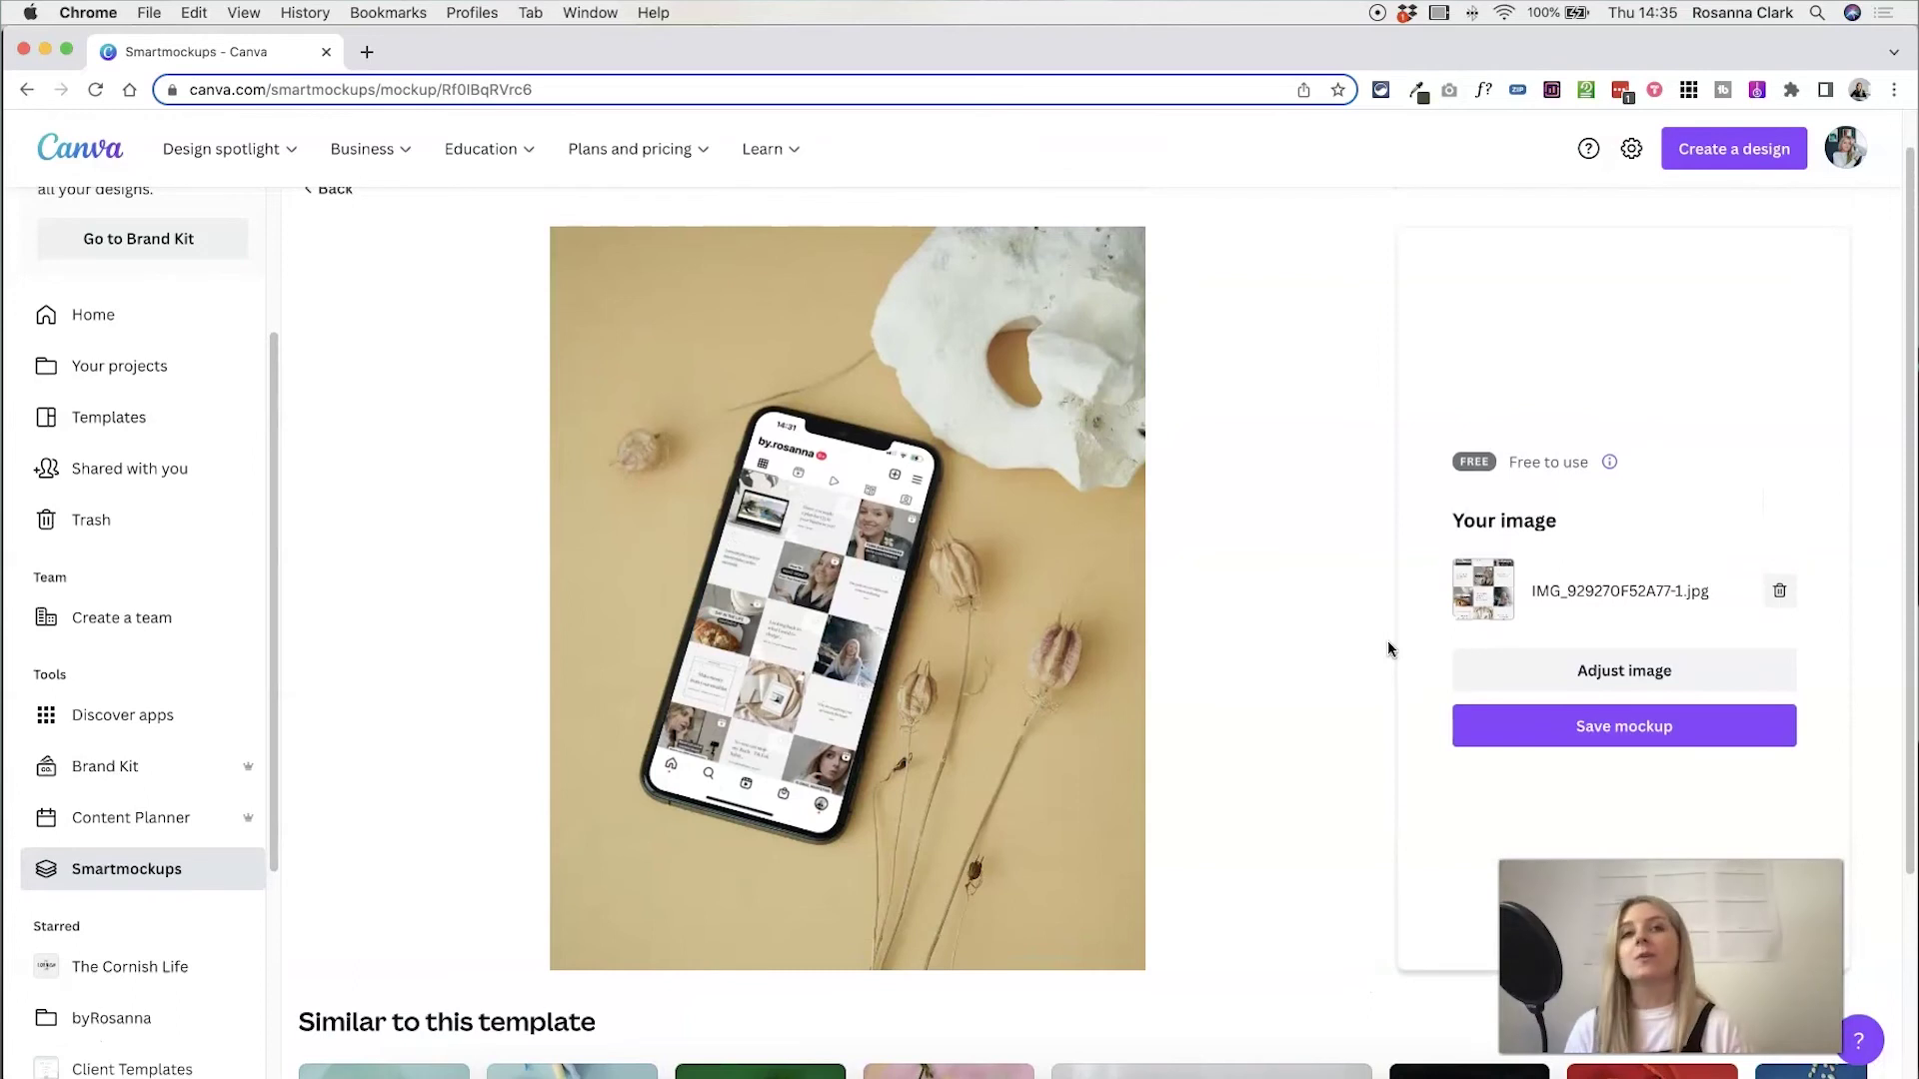
left_click(1529, 721)
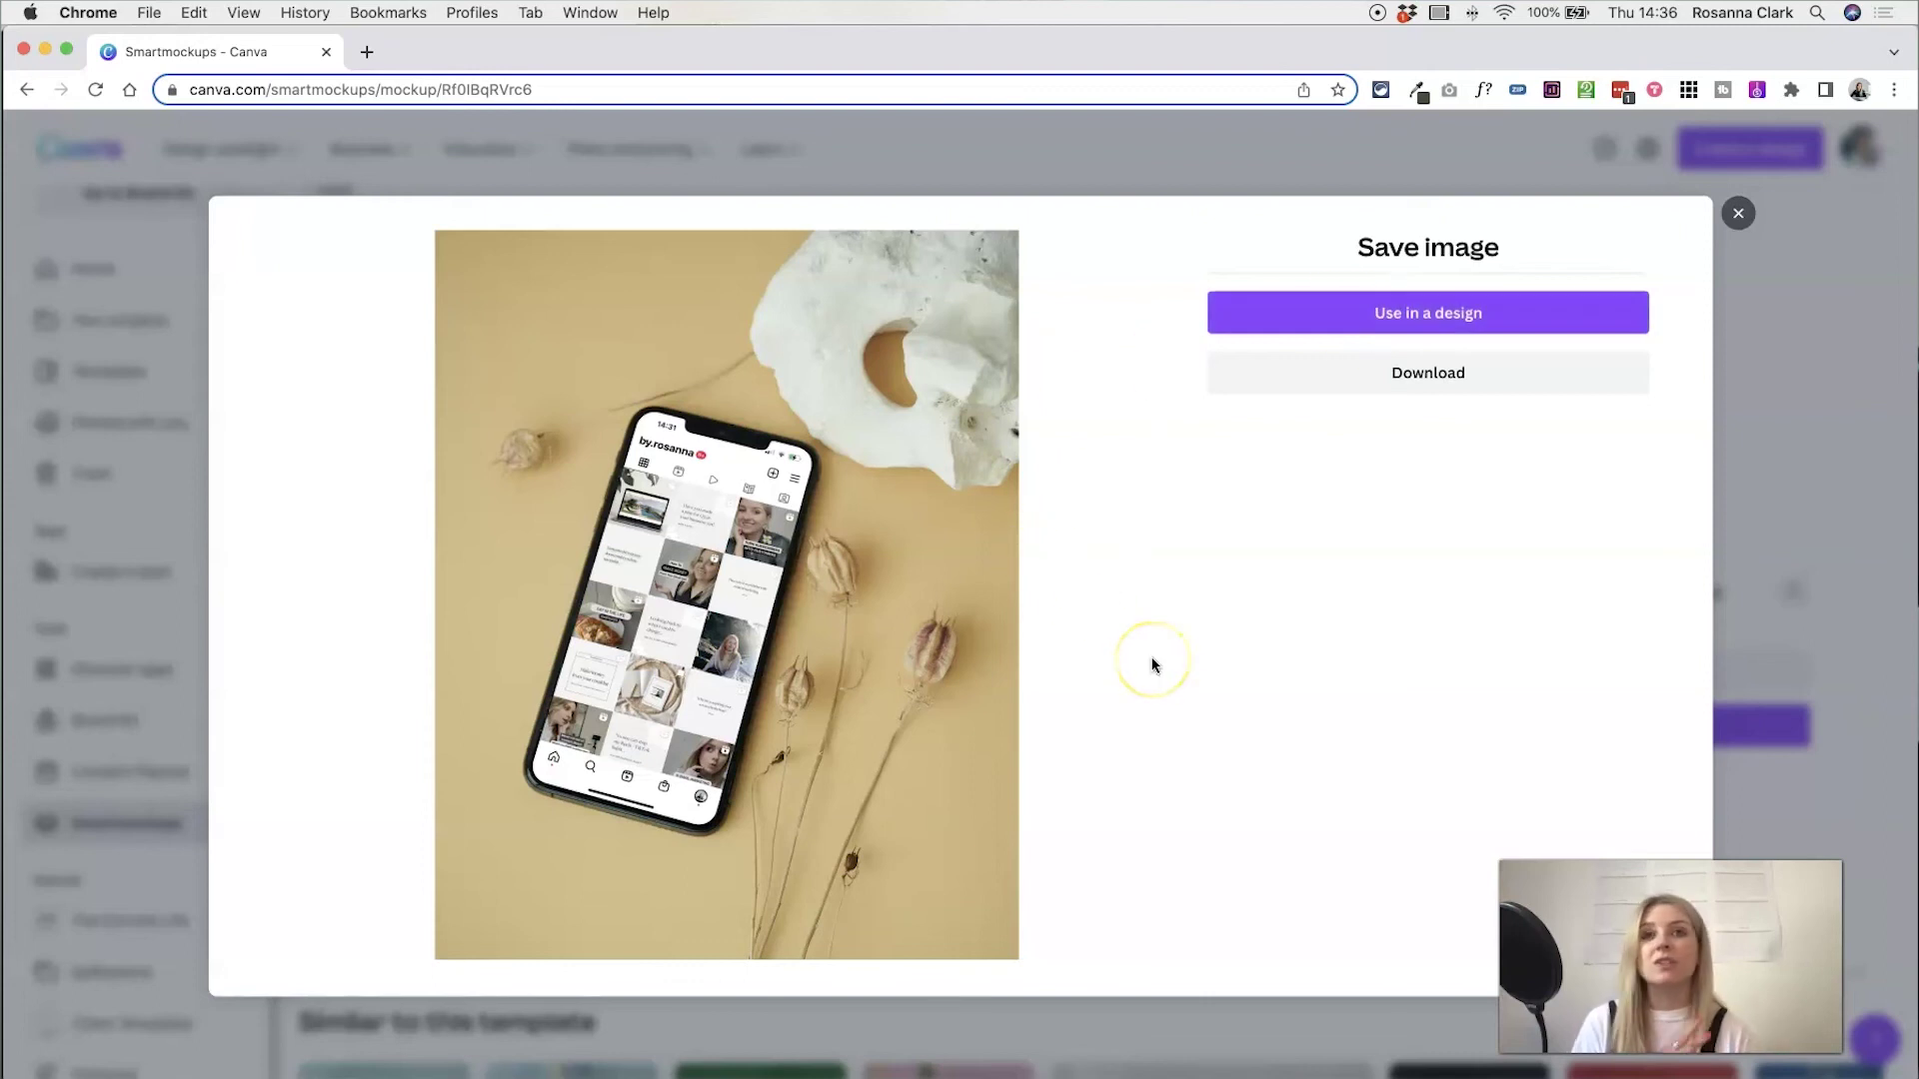
left_click(1392, 377)
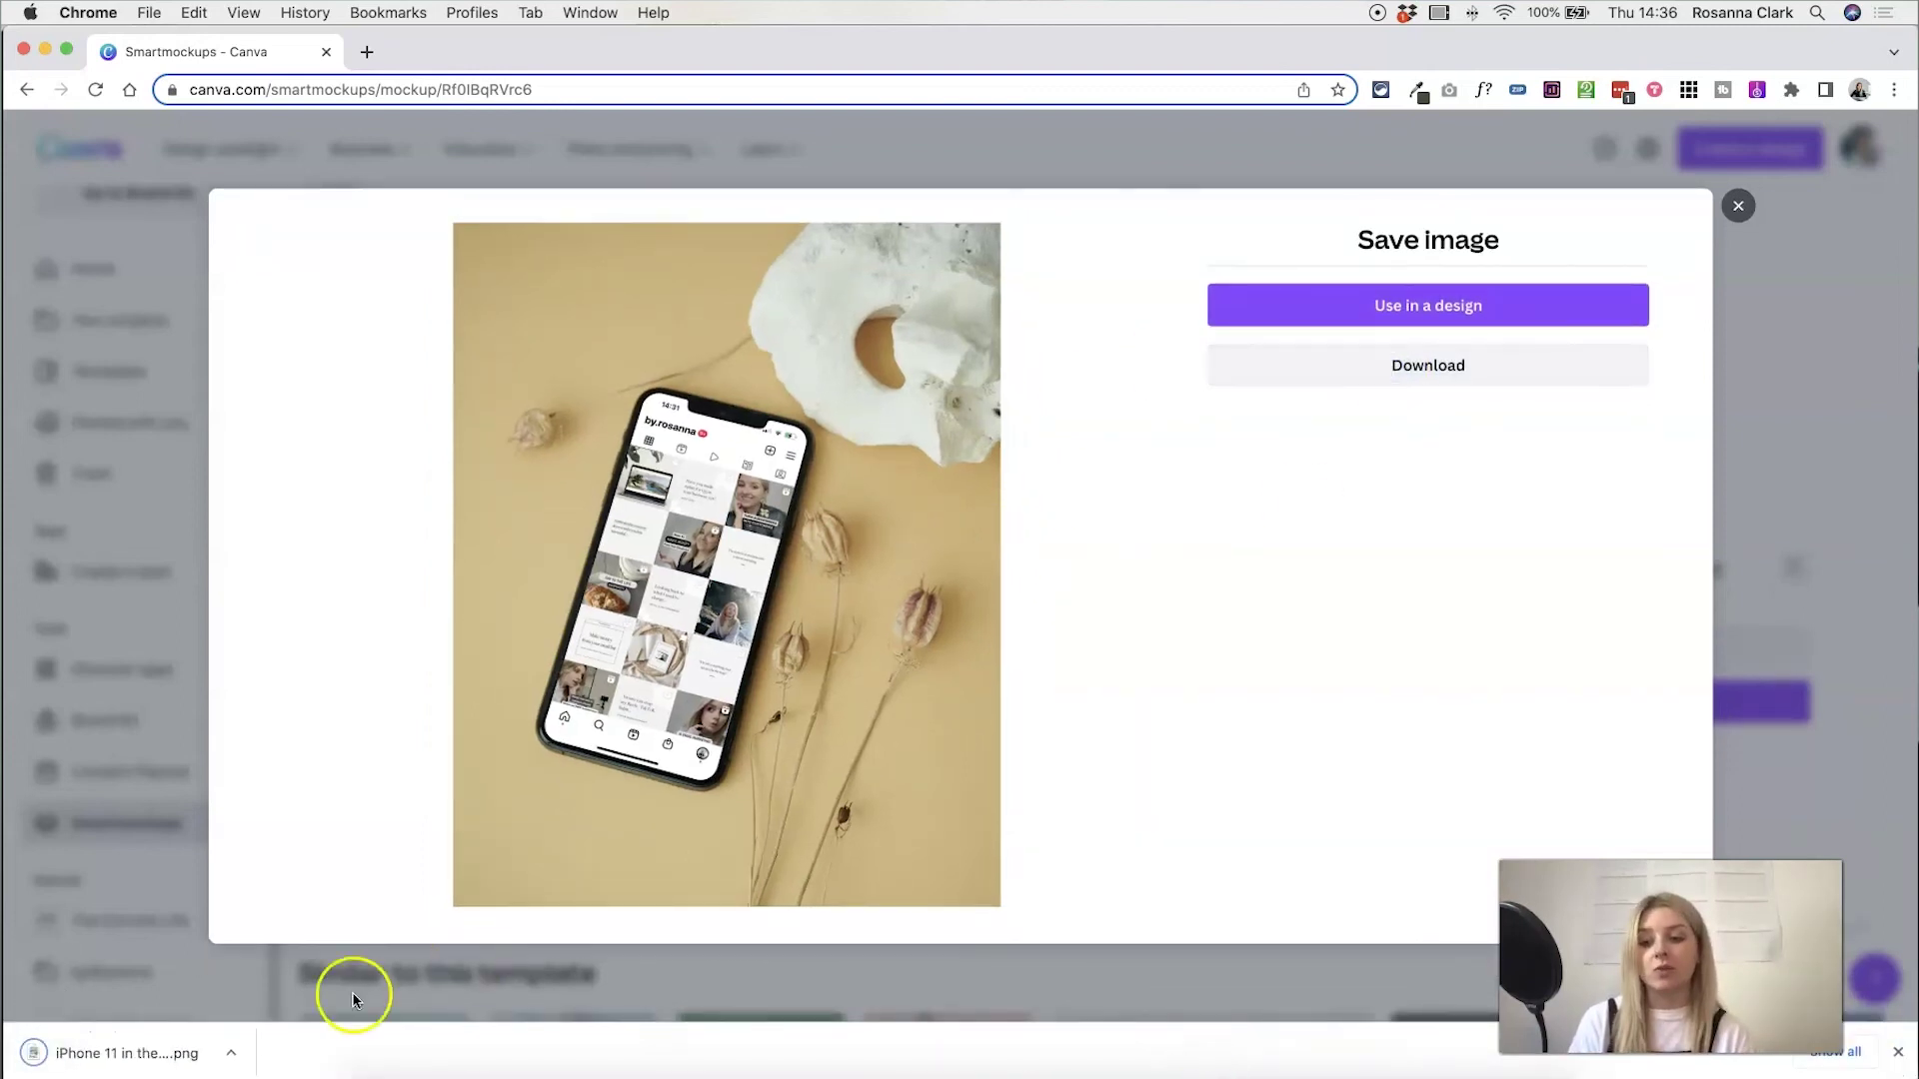
left_click(160, 1053)
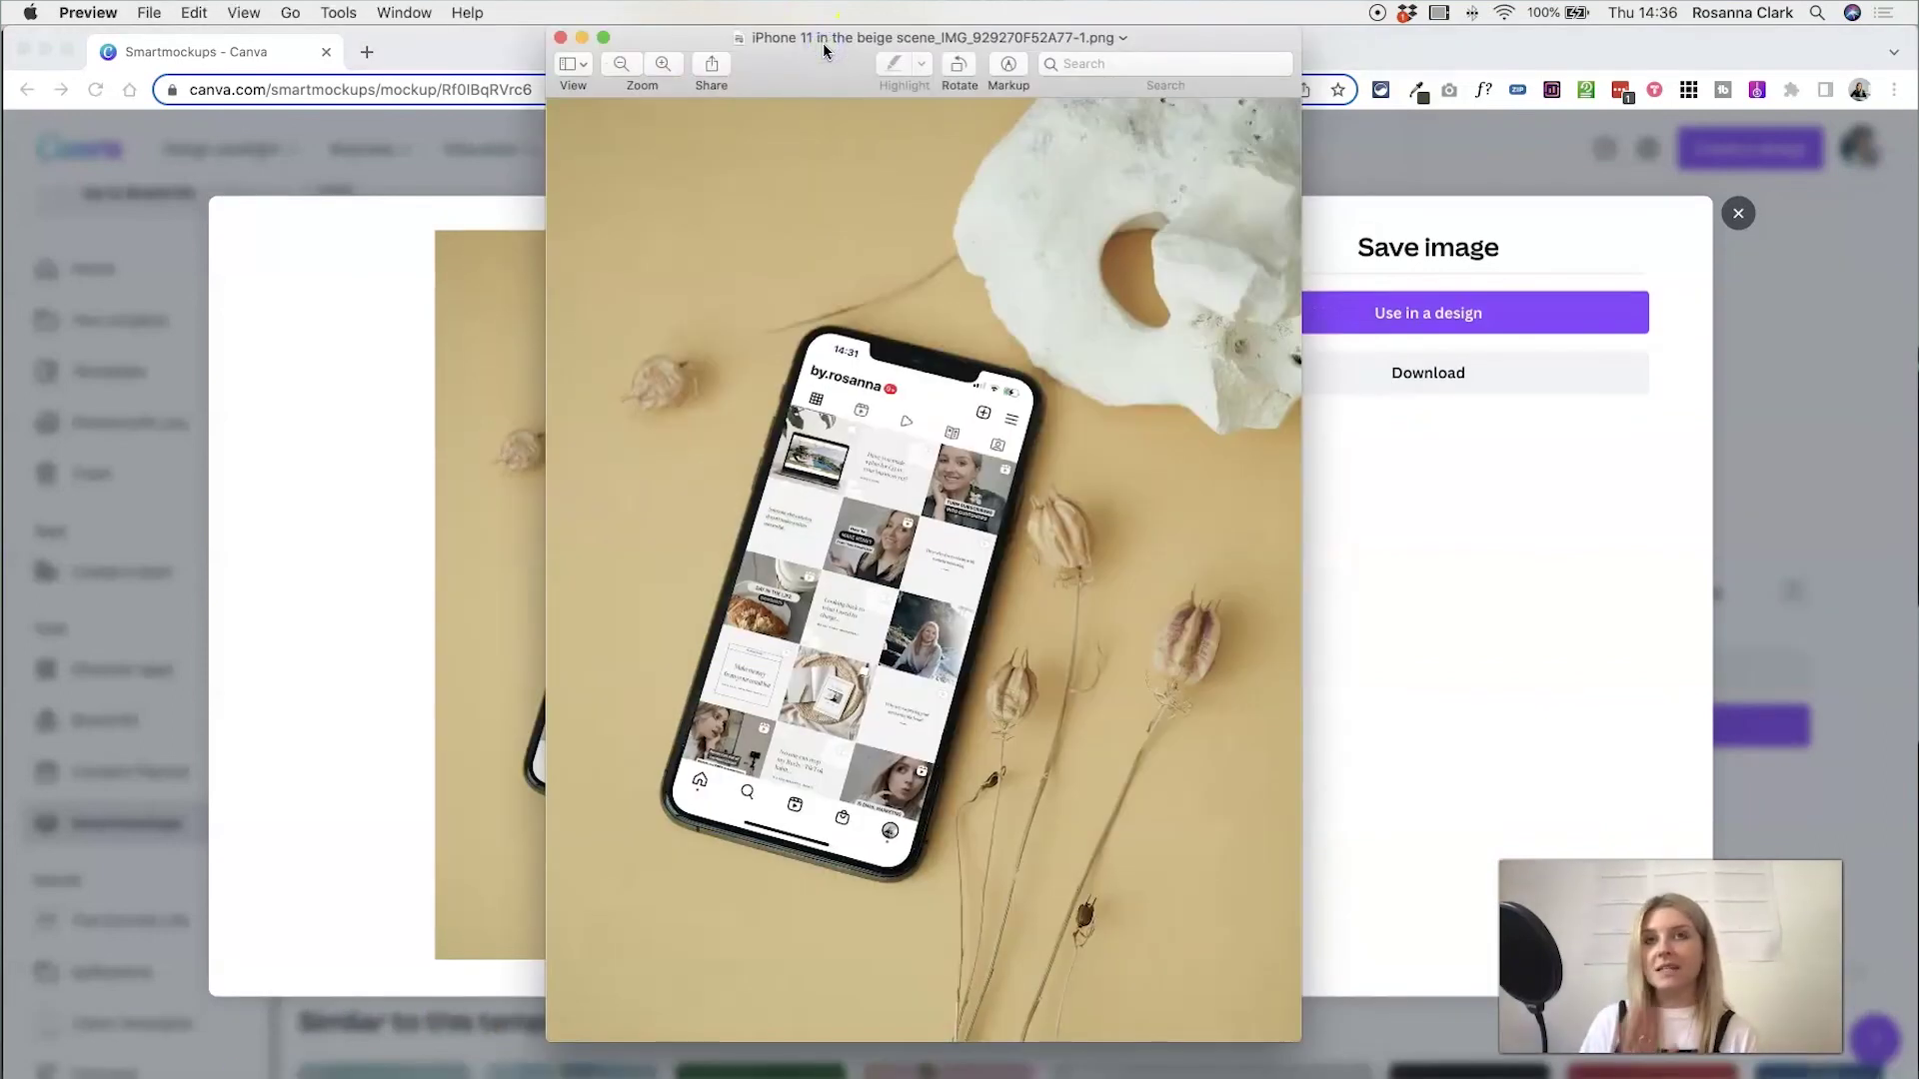